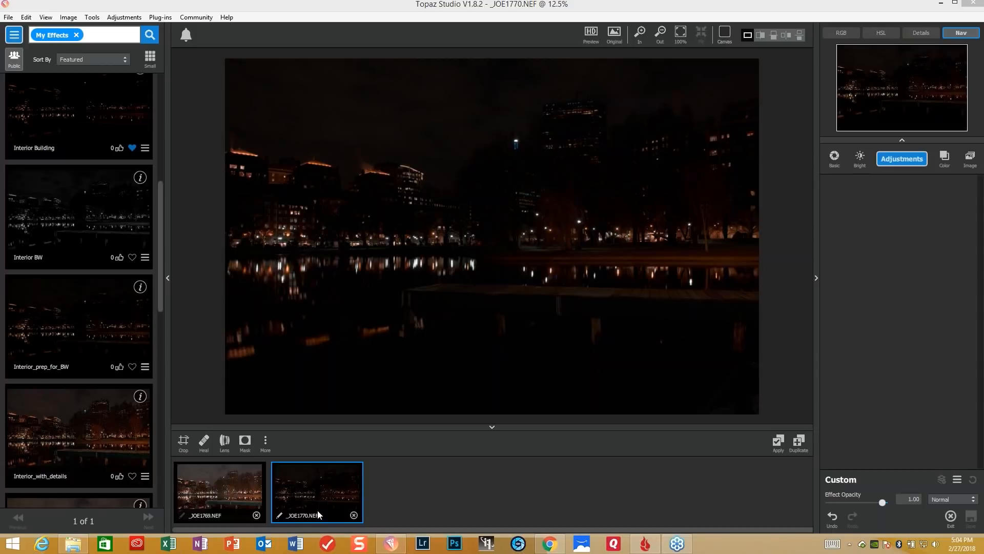
- Apply the Interior_with_details effect to the _JOE1770.NEF night photo
{"action": "left_click", "coordinate": [92, 446]}
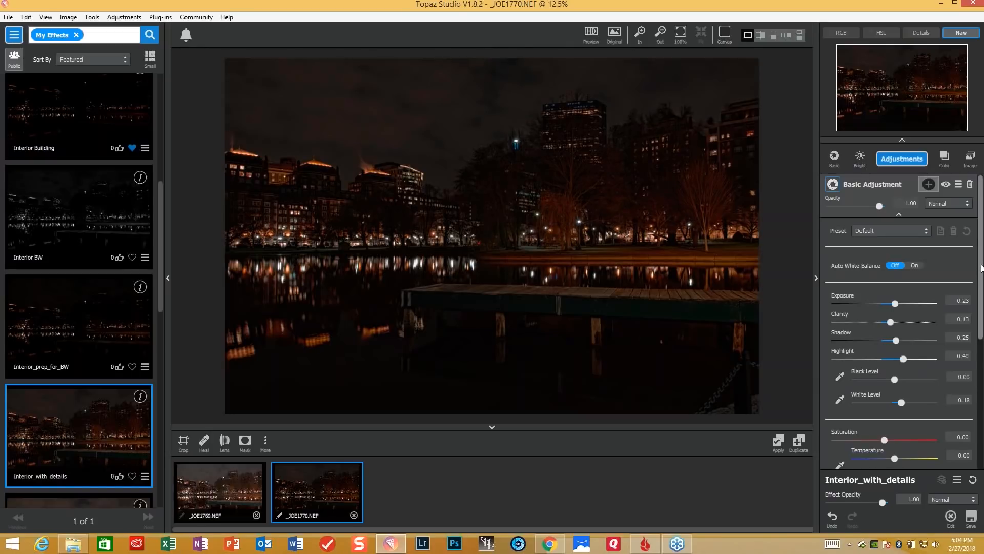
- In Basic Adjustment, sample the black level from dark water and the white level from a lit rooftop, with Exposure 0.32 and Shadow 0.40
{"action": "left_click_drag", "start_coordinate": [981, 268], "coordinate": [979, 292]}
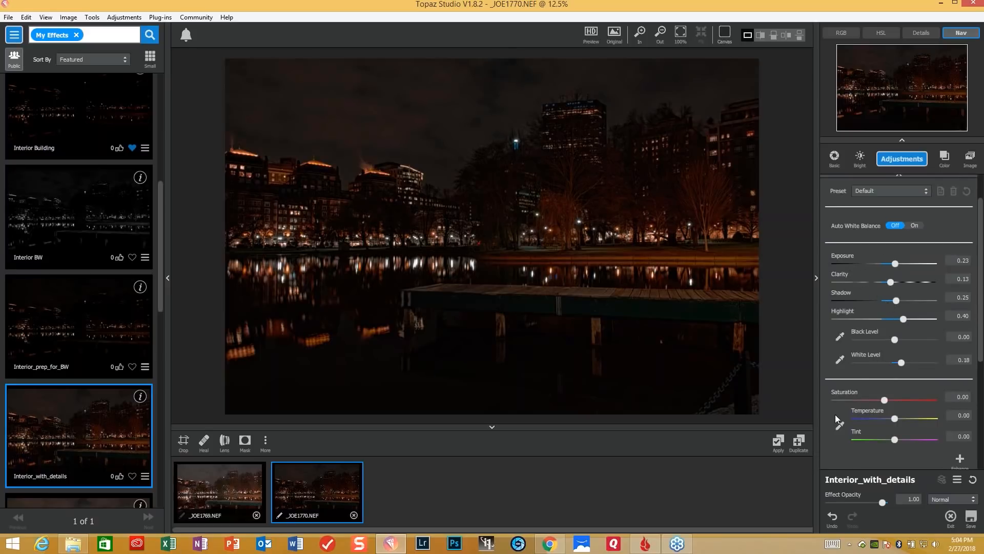
{"action": "scroll", "coordinate": [928, 369], "scroll_direction": "down", "scroll_amount": 2}
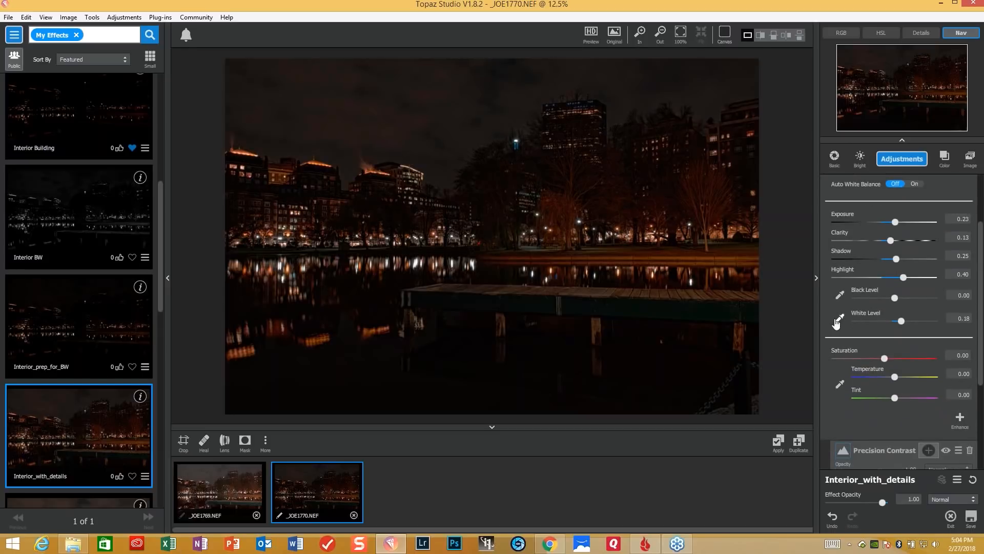
{"action": "left_click", "coordinate": [840, 294]}
{"action": "left_click", "coordinate": [463, 326]}
{"action": "left_click", "coordinate": [839, 317]}
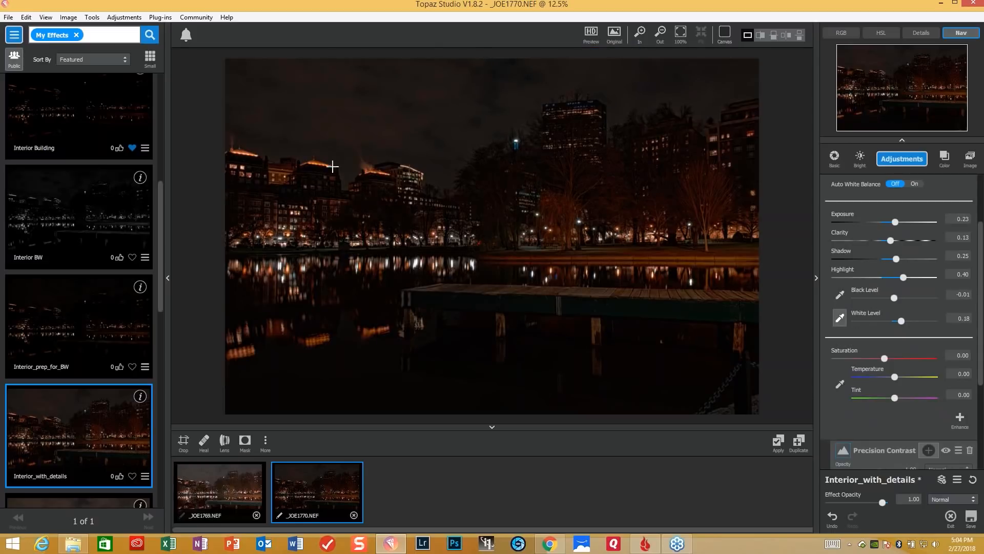
{"action": "left_click", "coordinate": [369, 170]}
{"action": "left_click_drag", "start_coordinate": [897, 220], "coordinate": [901, 223]}
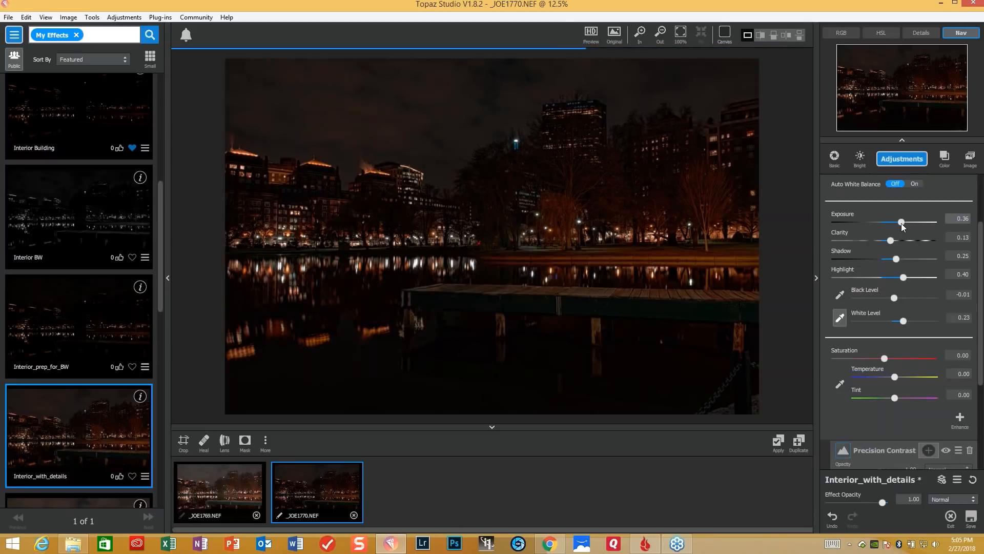
{"action": "left_click_drag", "start_coordinate": [897, 259], "coordinate": [905, 260]}
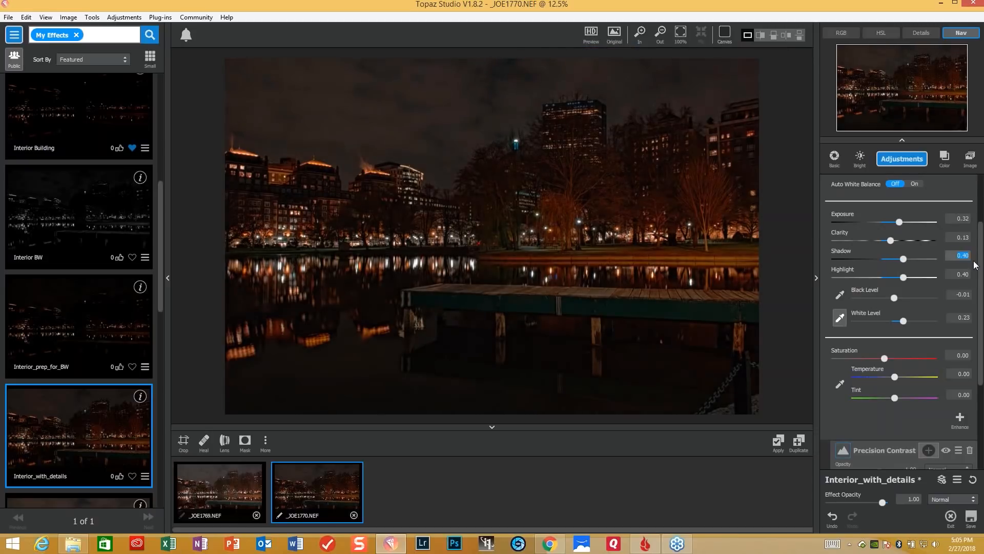
- In Precision Contrast, set Low contrast to 0.19, Shadow lighting to 0.16 and Midtone lighting to 0.19
{"action": "left_click_drag", "start_coordinate": [983, 265], "coordinate": [980, 349]}
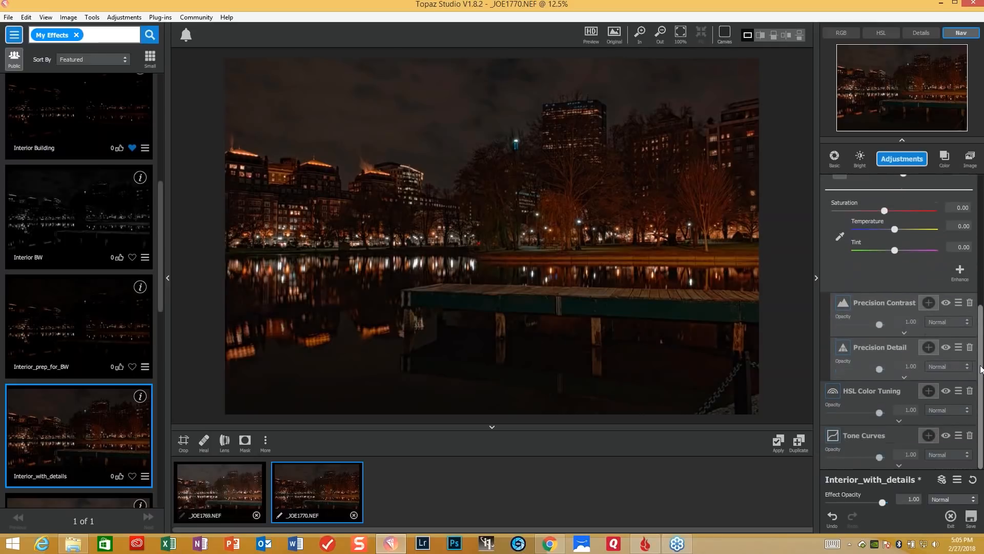
{"action": "left_click", "coordinate": [904, 334]}
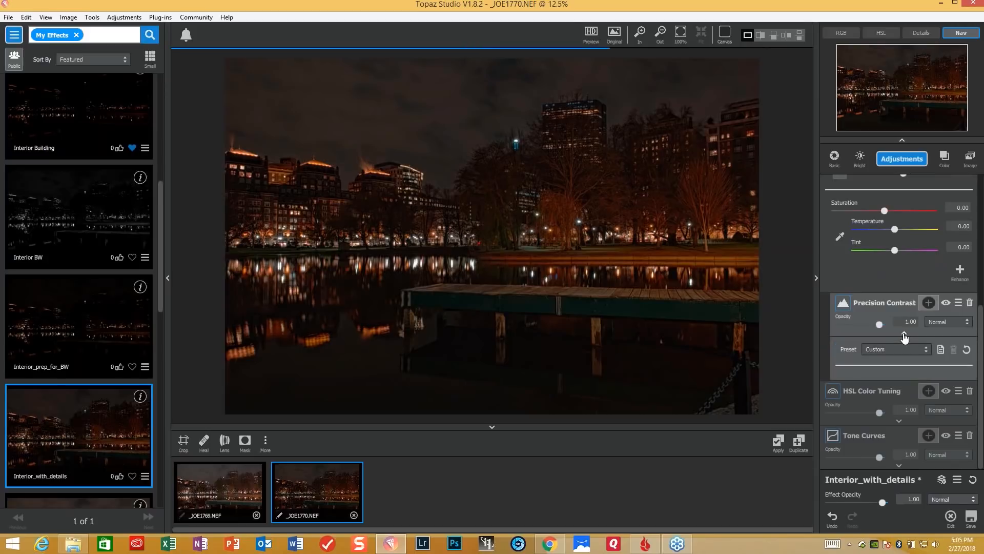
{"action": "scroll", "coordinate": [945, 290], "scroll_direction": "down", "scroll_amount": 5}
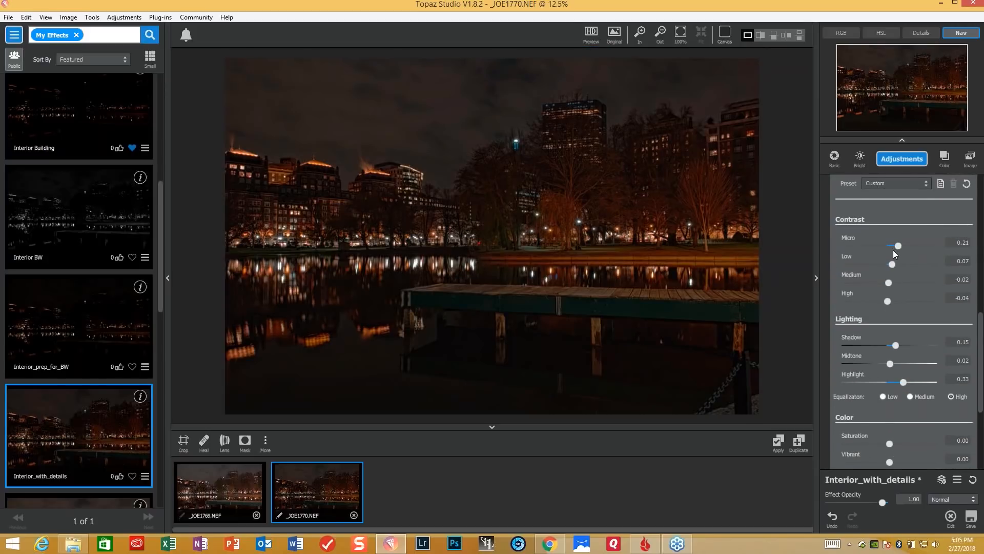
{"action": "left_click", "coordinate": [889, 263]}
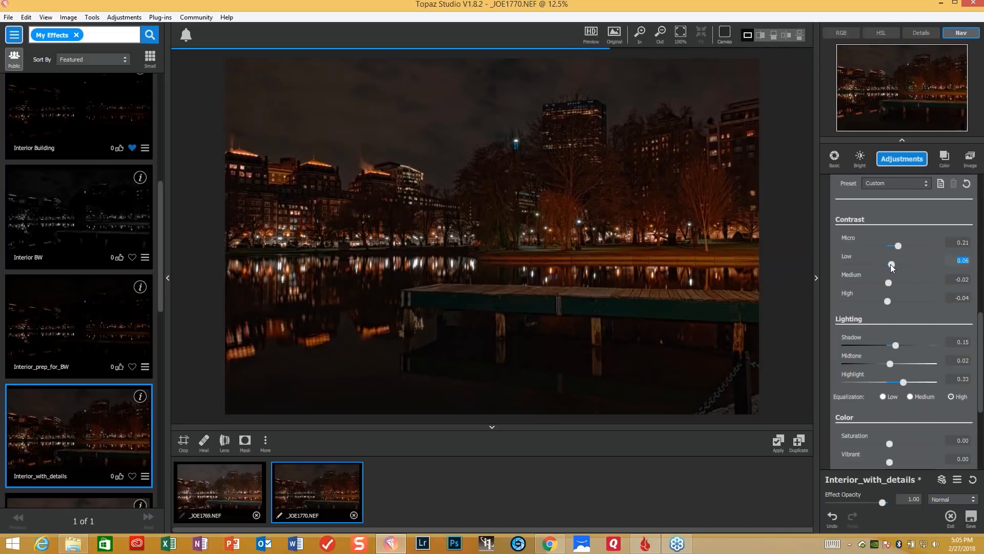
{"action": "left_click_drag", "start_coordinate": [893, 264], "coordinate": [894, 267]}
{"action": "left_click", "coordinate": [895, 344]}
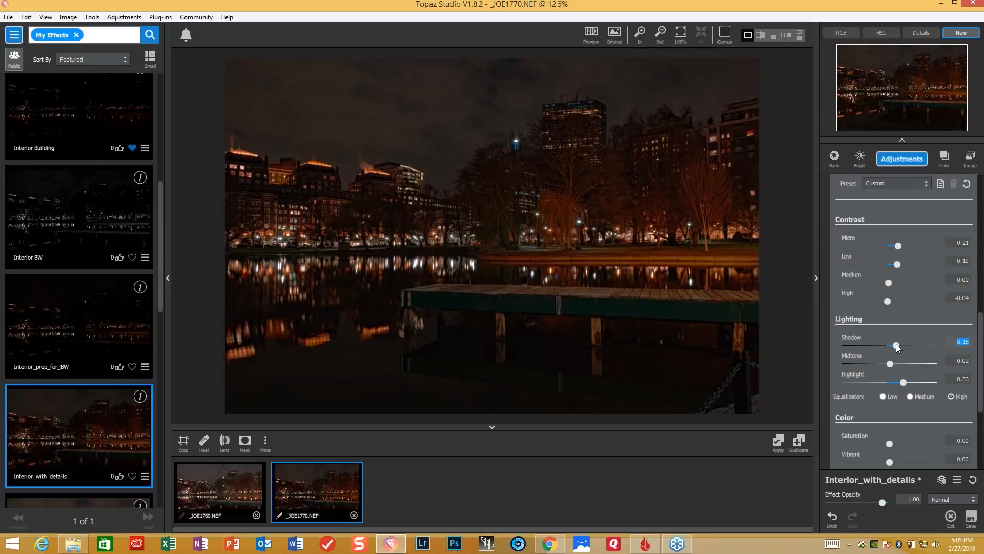
{"action": "left_click", "coordinate": [890, 363]}
{"action": "type", "text": "0.19"}
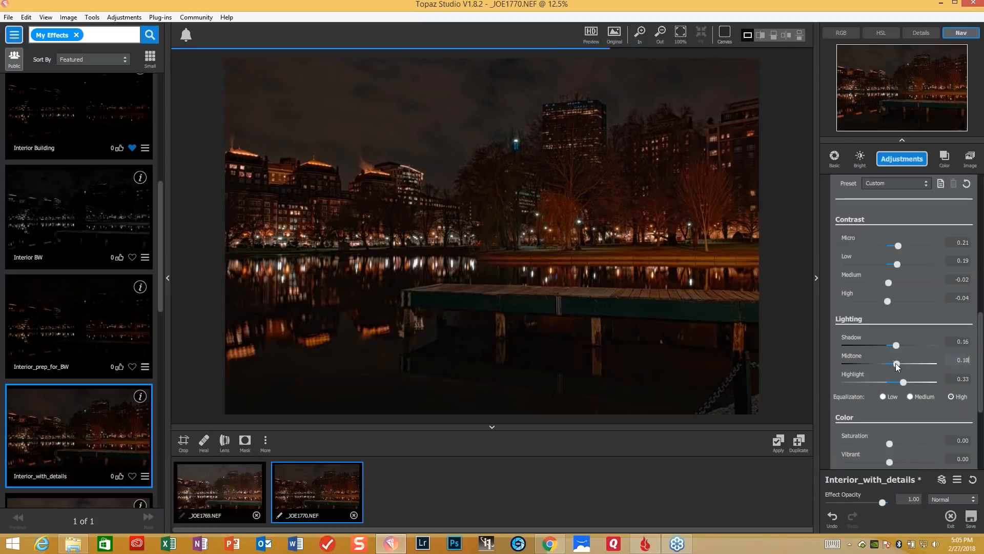
{"action": "key", "text": "Return"}
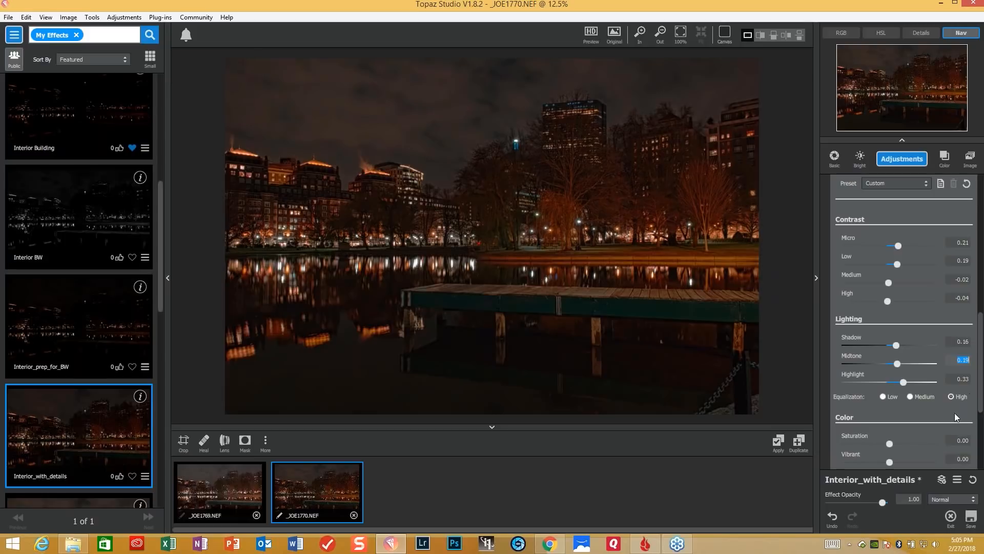
- In Precision Detail's lighting settings, raise Shadows to 0.32 and lower Highlights to -0.11
{"action": "scroll", "coordinate": [979, 398], "scroll_direction": "down", "scroll_amount": 3}
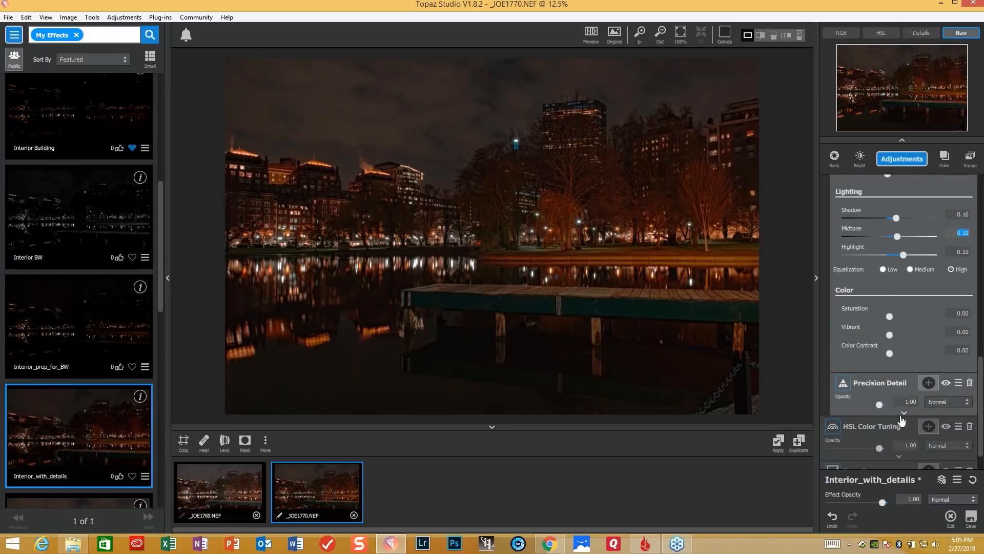
{"action": "left_click", "coordinate": [904, 413]}
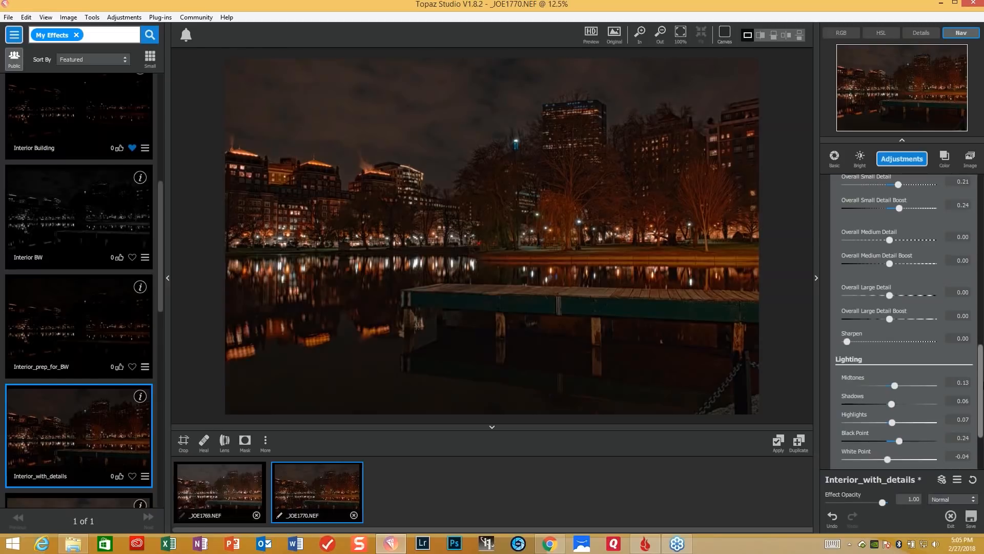
{"action": "scroll", "coordinate": [907, 322], "scroll_direction": "down", "scroll_amount": 3}
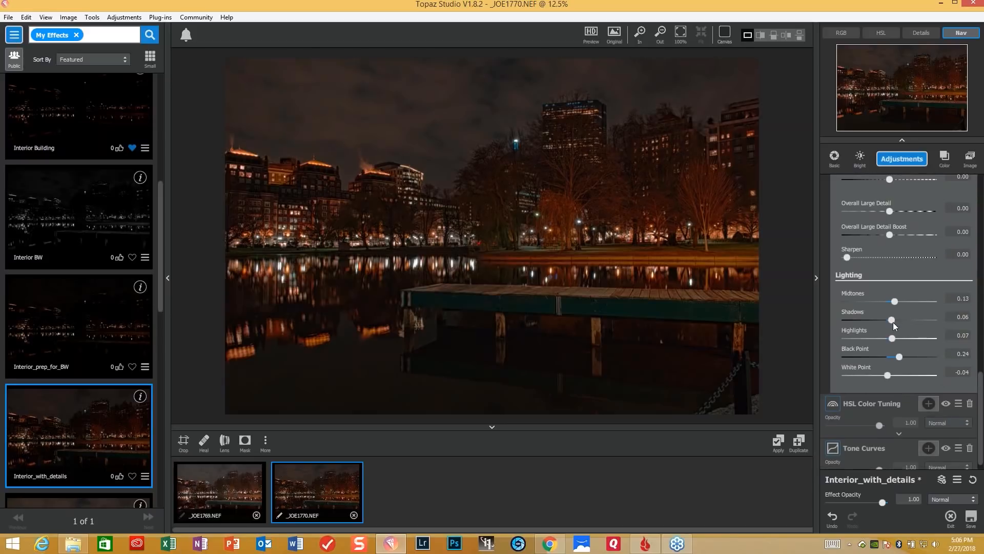
{"action": "left_click_drag", "start_coordinate": [893, 321], "coordinate": [902, 322]}
{"action": "left_click_drag", "start_coordinate": [892, 337], "coordinate": [886, 339]}
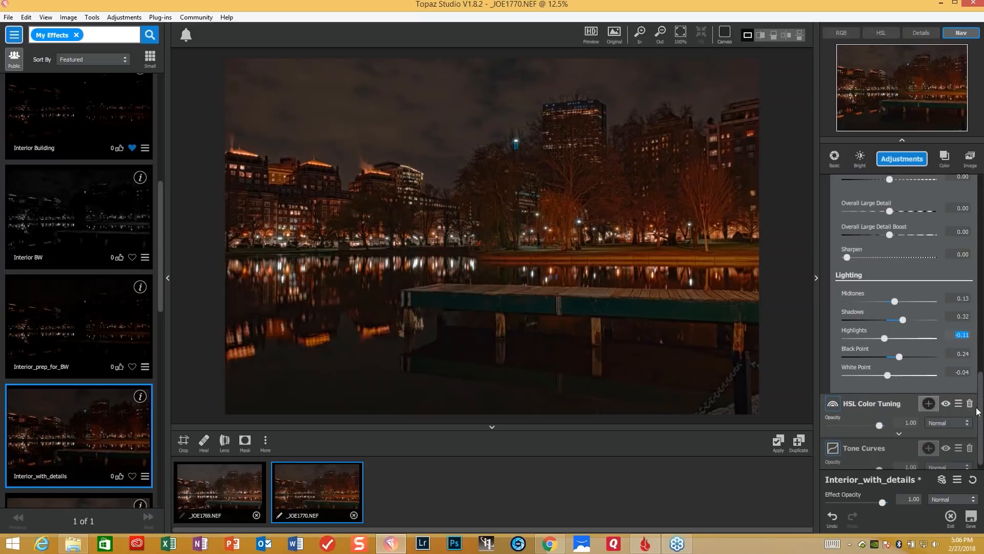
- In HSL Color Tuning, reduce the orange saturation slightly and lower the yellow saturation to about -0.13
{"action": "left_click", "coordinate": [898, 437]}
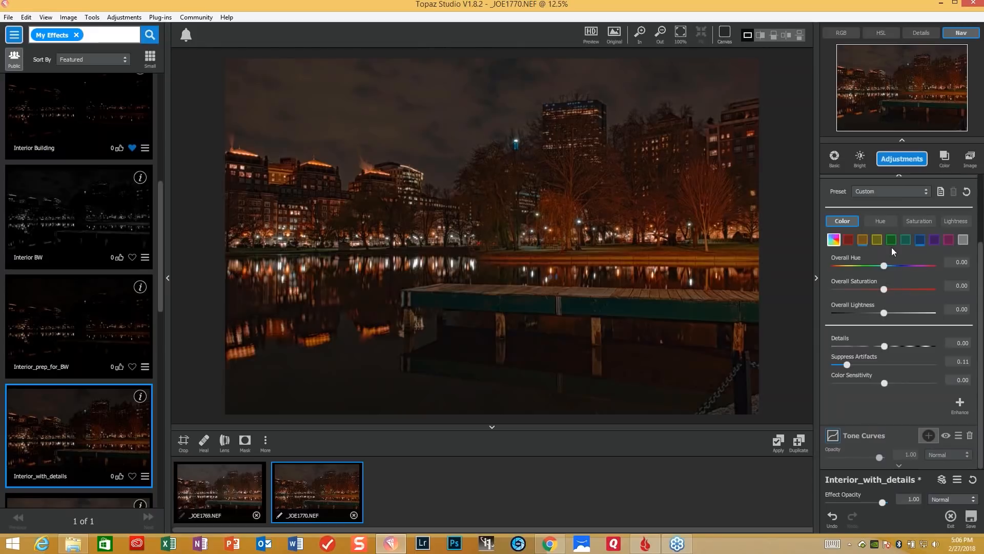
{"action": "left_click", "coordinate": [862, 240]}
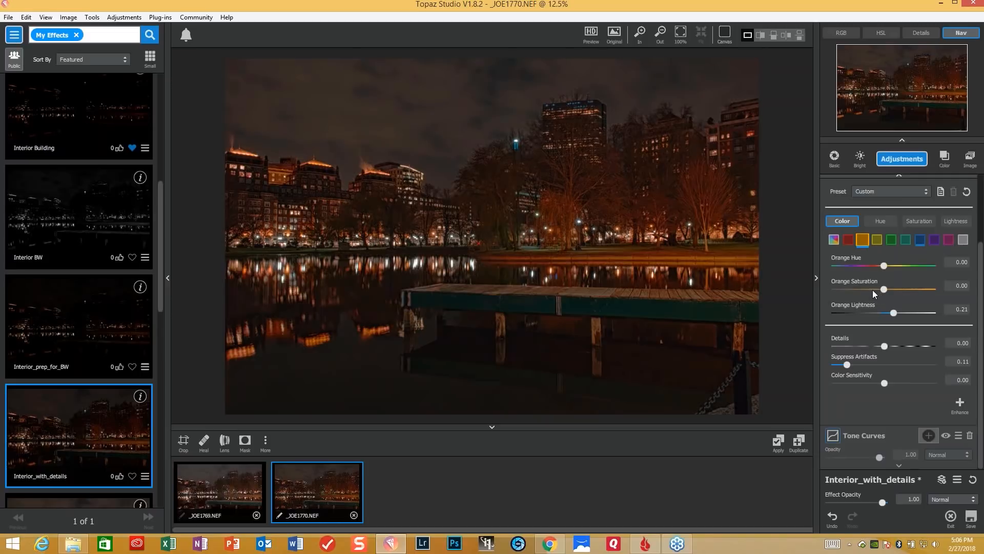
{"action": "left_click_drag", "start_coordinate": [884, 289], "coordinate": [870, 290]}
{"action": "left_click", "coordinate": [877, 239]}
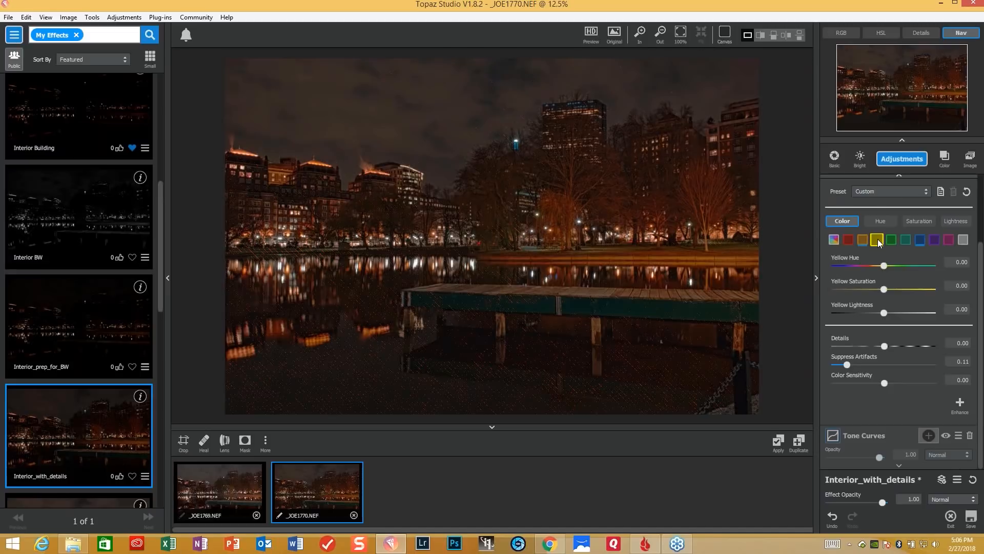
{"action": "left_click_drag", "start_coordinate": [881, 289], "coordinate": [873, 291]}
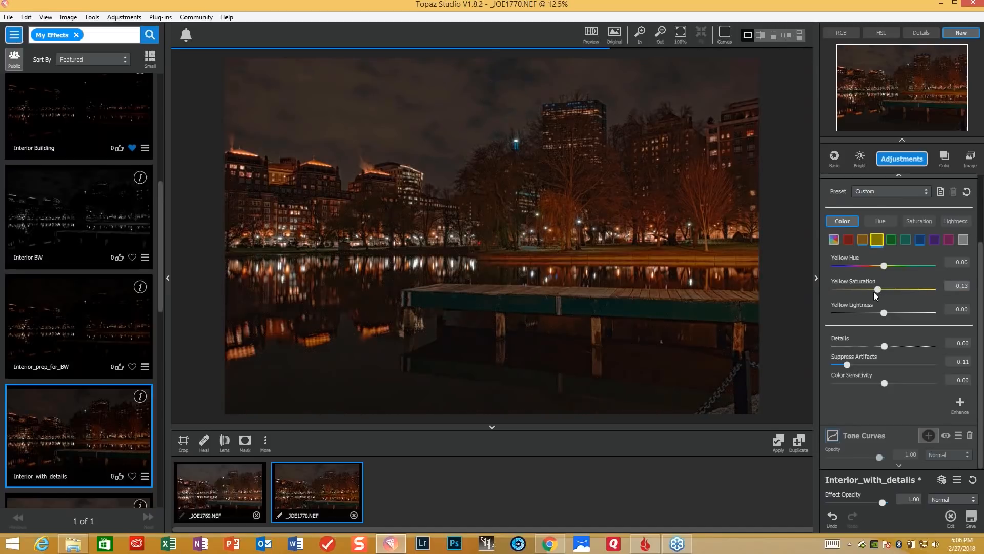
- Set the Blue Lightness in HSL Color Tuning to -0.05
{"action": "left_click", "coordinate": [922, 239]}
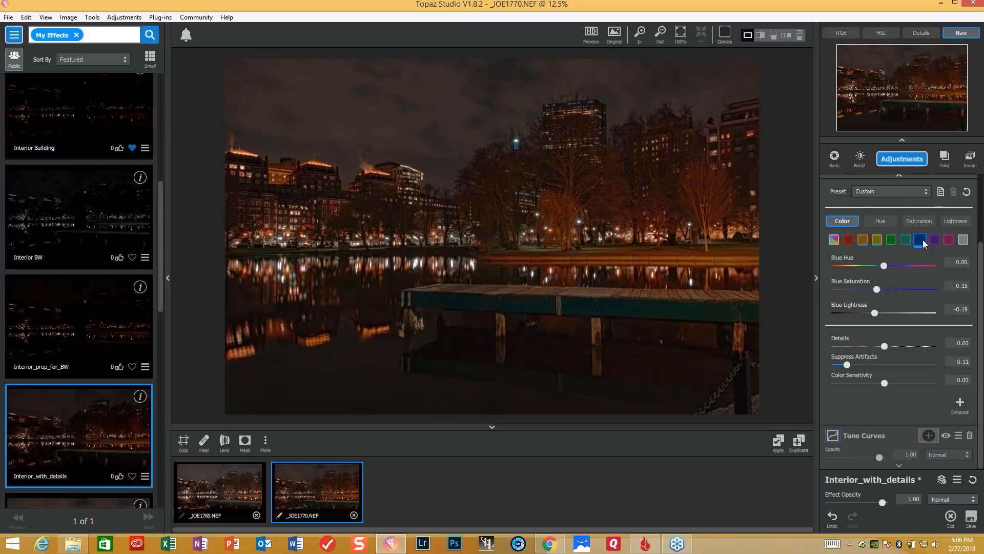
{"action": "left_click", "coordinate": [870, 315]}
{"action": "left_click_drag", "start_coordinate": [876, 313], "coordinate": [881, 314]}
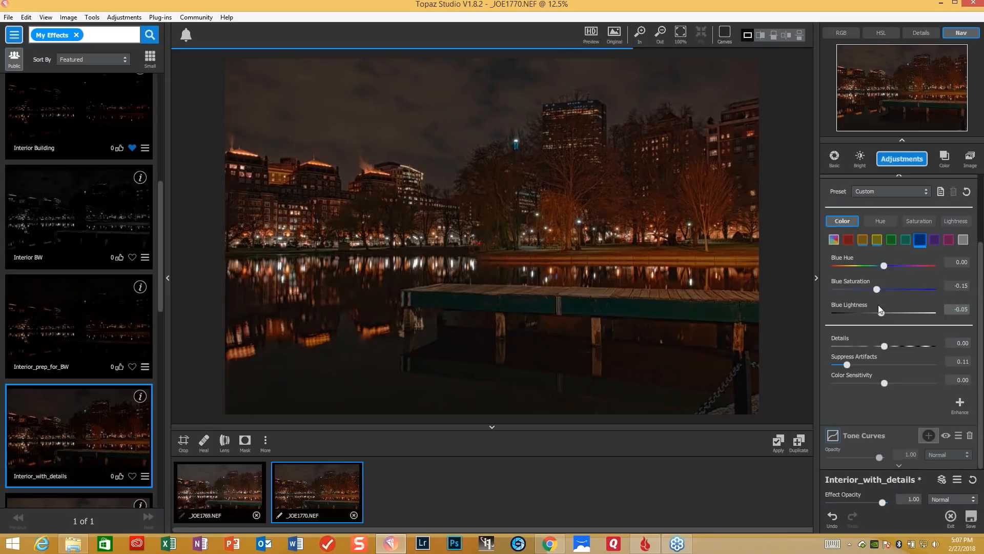
{"action": "left_click", "coordinate": [875, 288]}
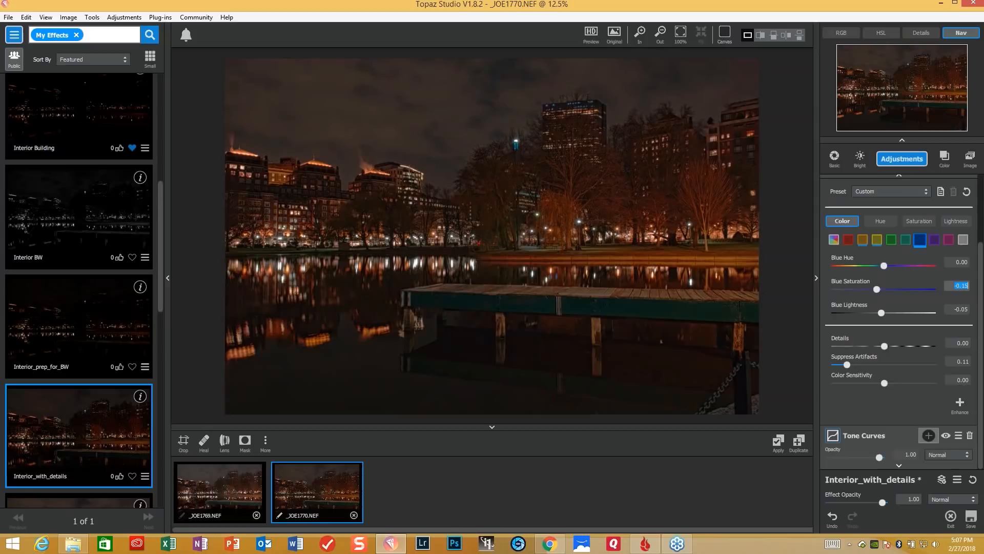
- Add an Image Layer filled with one of the open night photos and set its image location to Background
{"action": "left_click", "coordinate": [898, 465]}
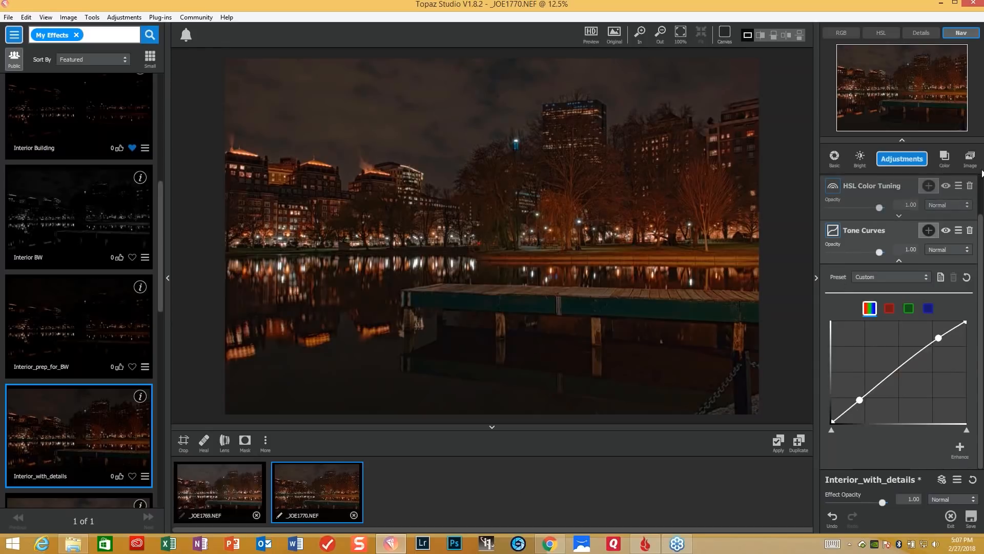
{"action": "left_click", "coordinate": [970, 159]}
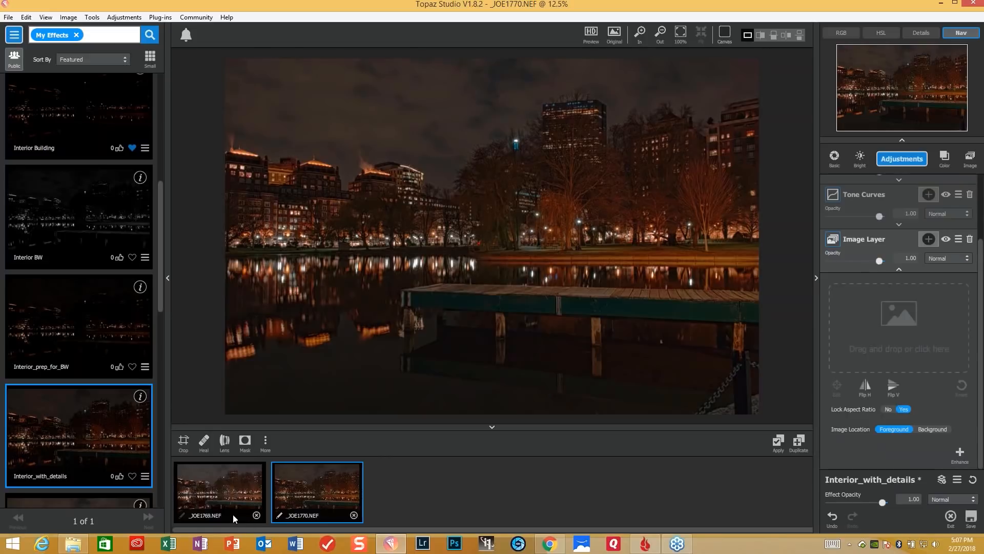
{"action": "left_click_drag", "start_coordinate": [340, 483], "coordinate": [906, 337]}
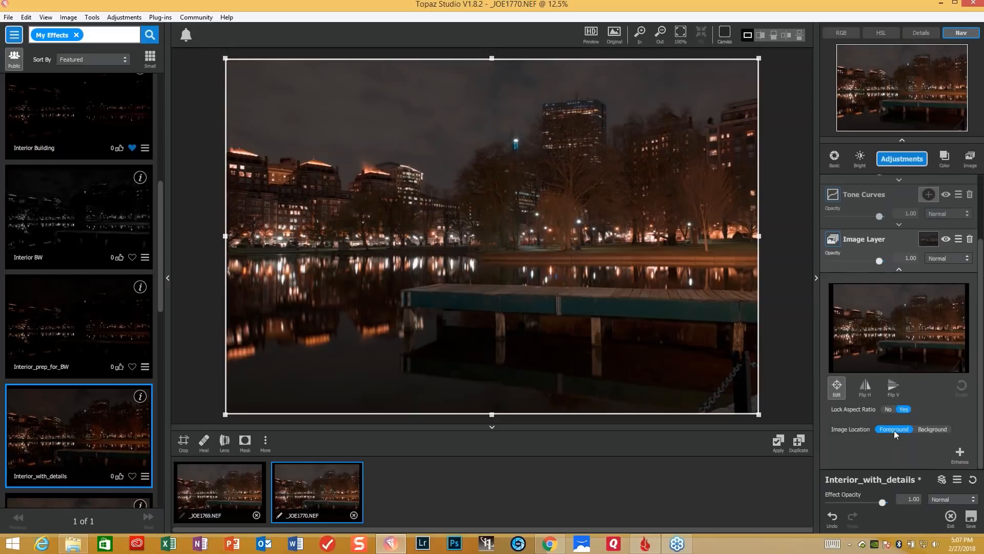
{"action": "left_click", "coordinate": [925, 430]}
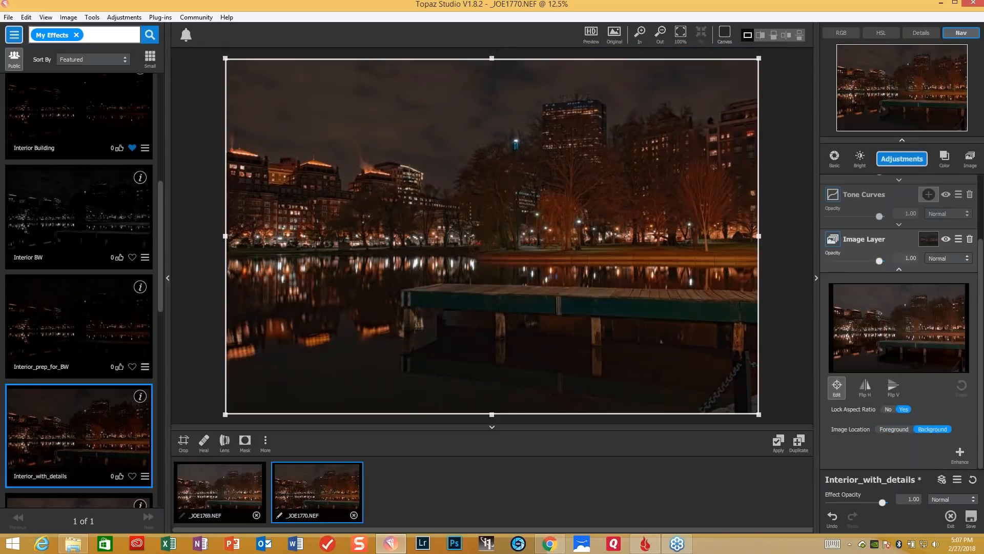
- Invert the Image Layer's mask to black and start a luminosity selection with a tone sampled from the photo
{"action": "left_click", "coordinate": [929, 240]}
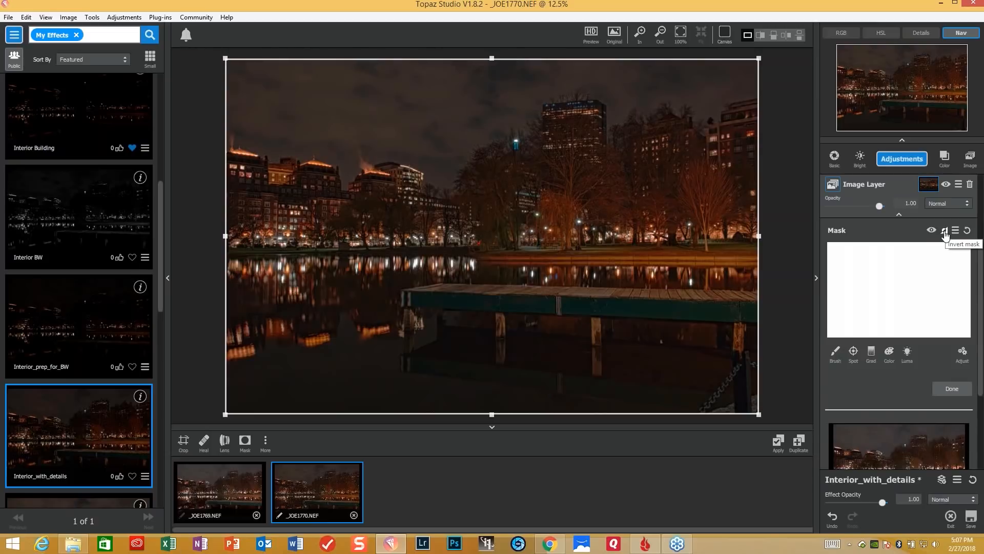
{"action": "left_click", "coordinate": [945, 235]}
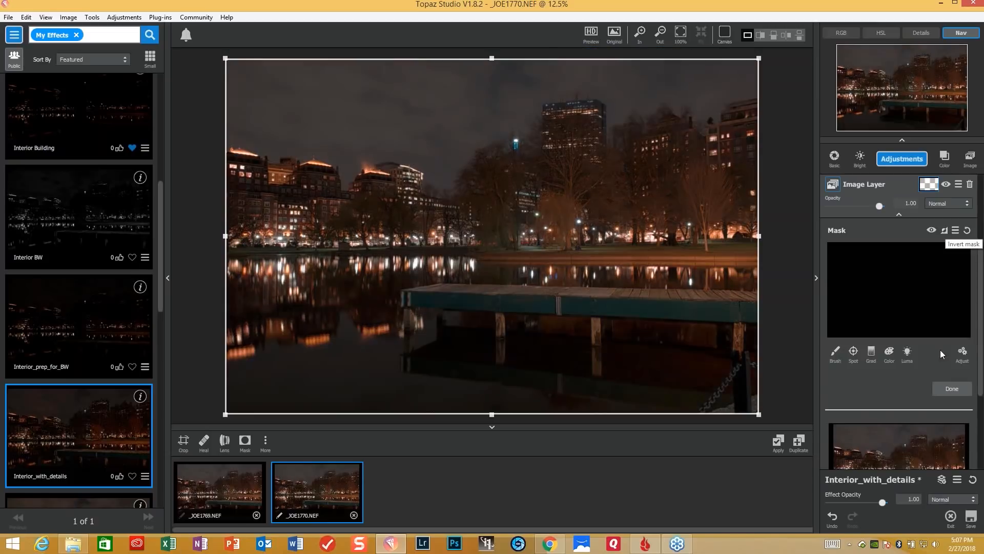
{"action": "left_click", "coordinate": [907, 353]}
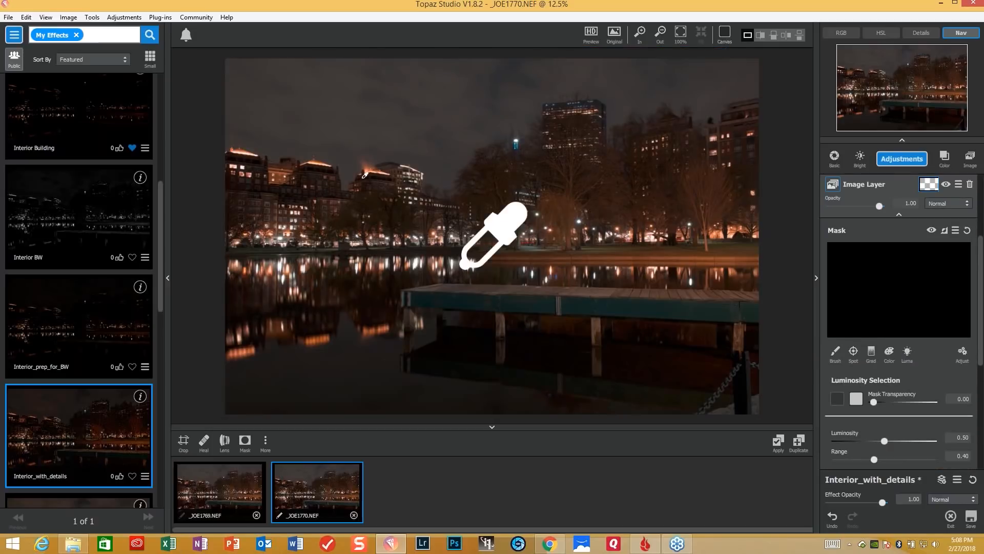
{"action": "left_click", "coordinate": [463, 265]}
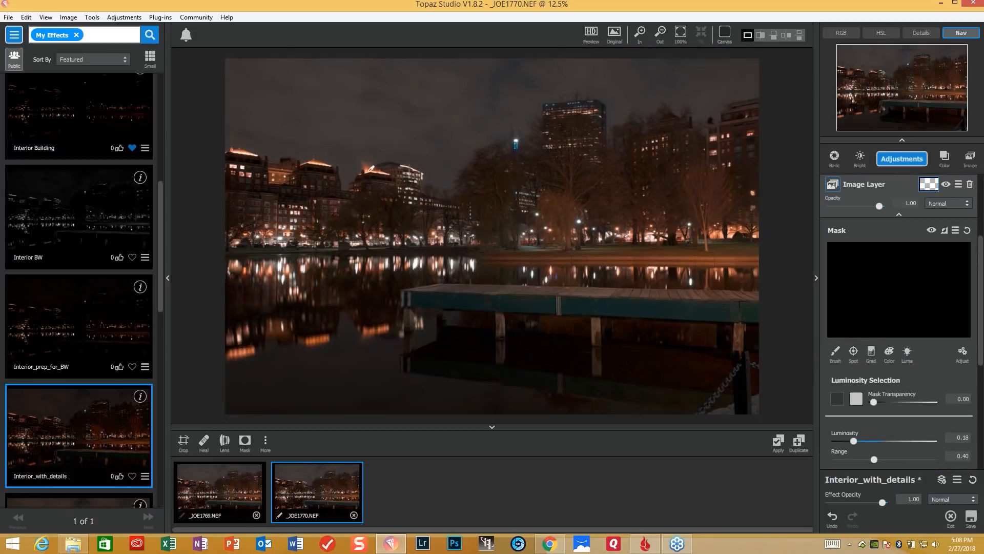
- Raise the luminosity selection's Mask Transparency to 0.72
{"action": "left_click_drag", "start_coordinate": [874, 402], "coordinate": [900, 403]}
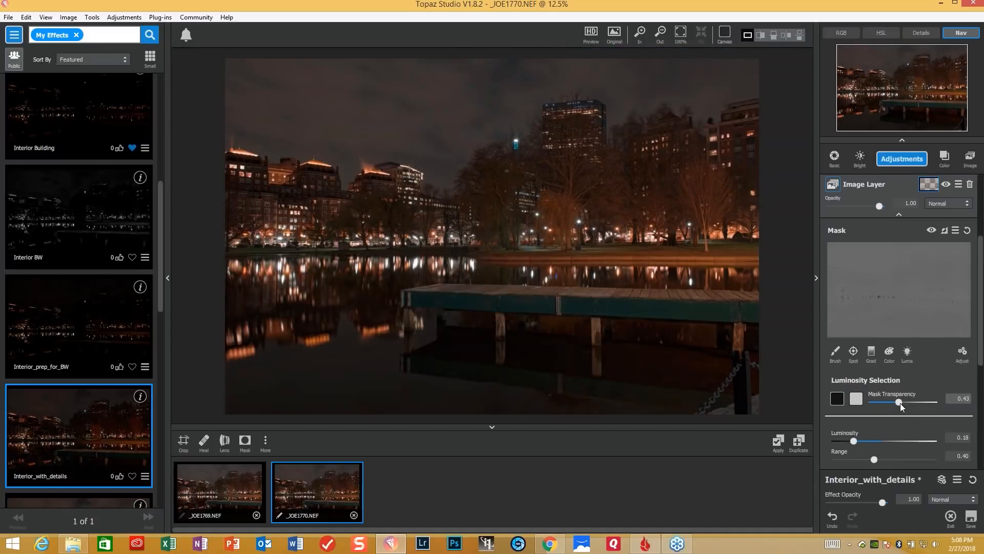
{"action": "left_click_drag", "start_coordinate": [900, 404], "coordinate": [906, 405]}
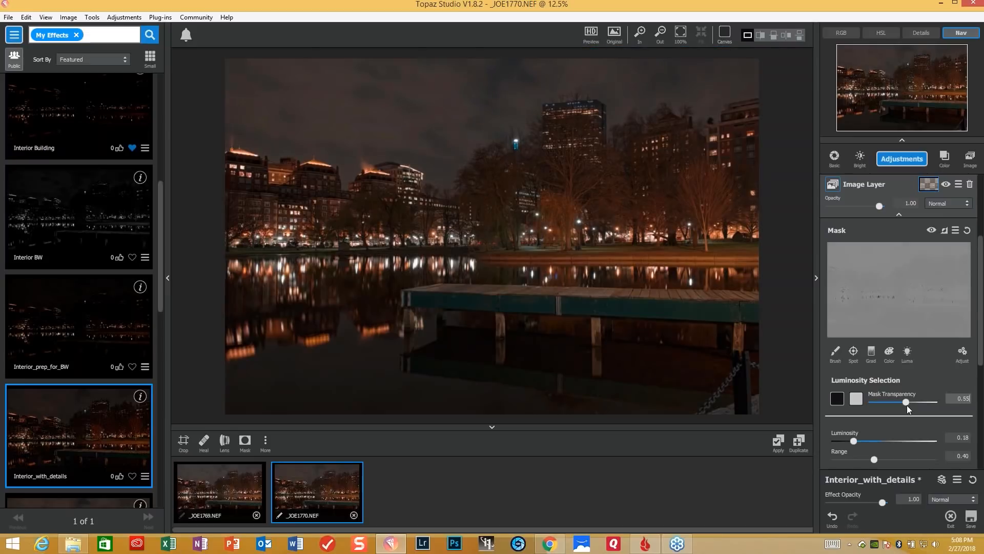
{"action": "left_click_drag", "start_coordinate": [906, 405], "coordinate": [915, 403]}
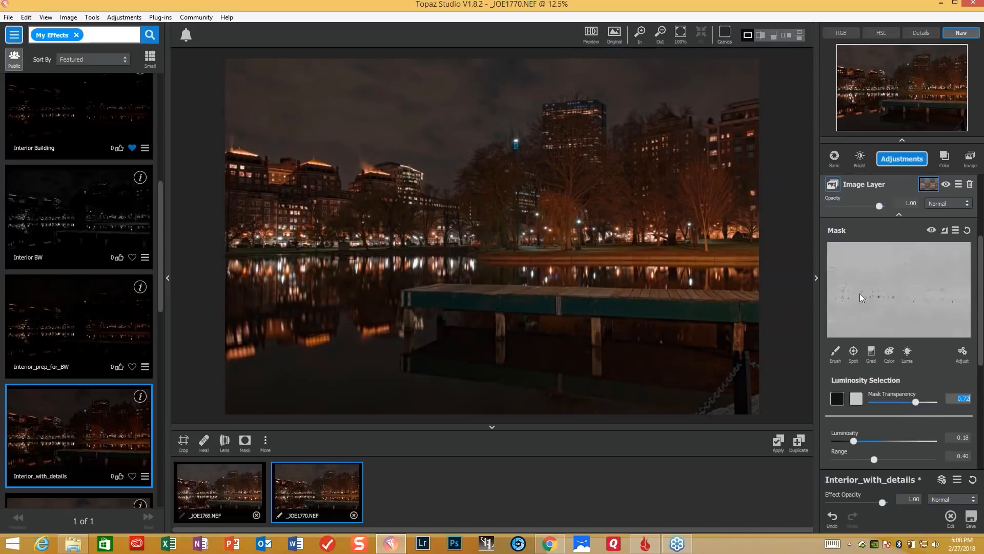
- Set the mask's luminosity selection to Luminosity 0.09 and Range 0.36, and apply the selection
{"action": "left_click", "coordinate": [853, 441]}
{"action": "left_click", "coordinate": [874, 460]}
{"action": "left_click", "coordinate": [868, 459]}
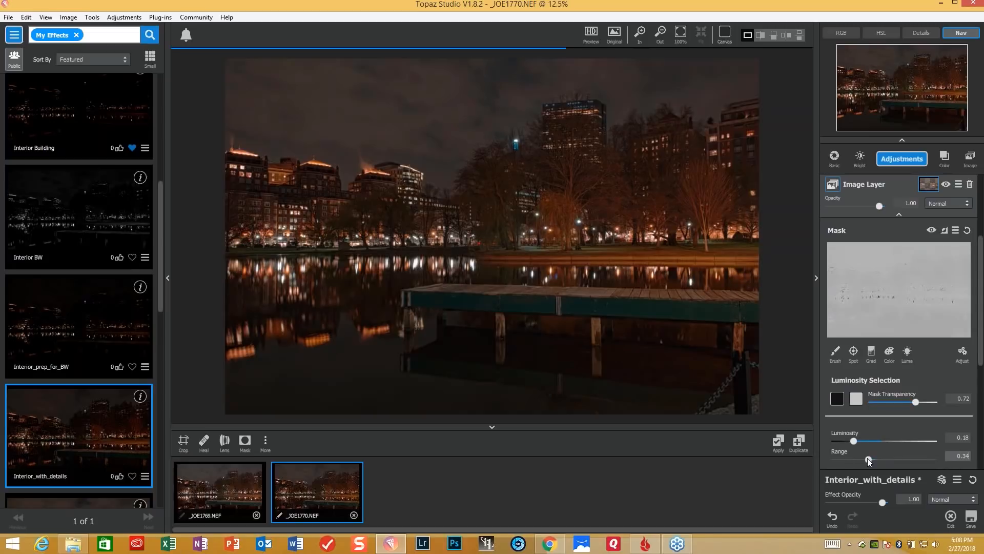
{"action": "left_click_drag", "start_coordinate": [868, 459], "coordinate": [870, 460]}
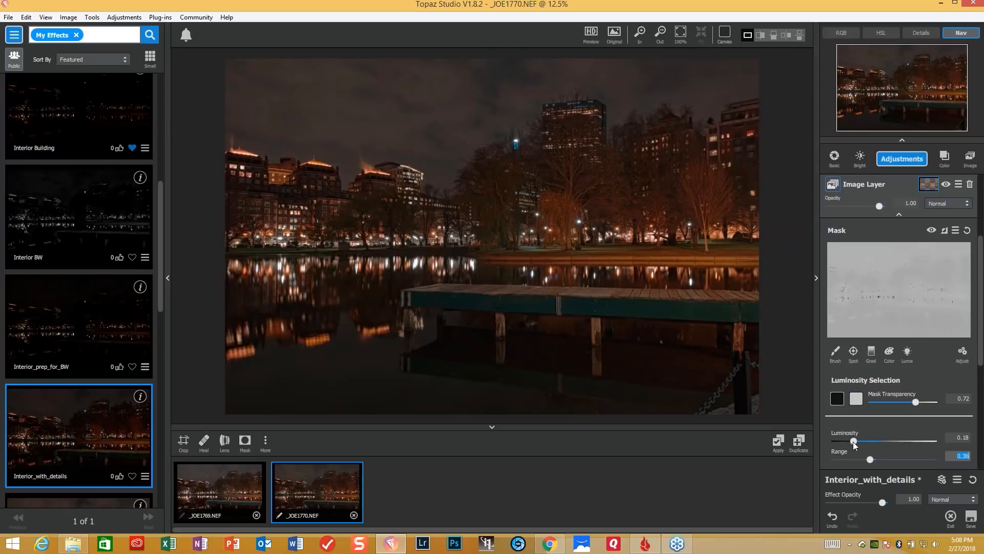
{"action": "left_click", "coordinate": [853, 440]}
{"action": "left_click_drag", "start_coordinate": [848, 441], "coordinate": [846, 441]}
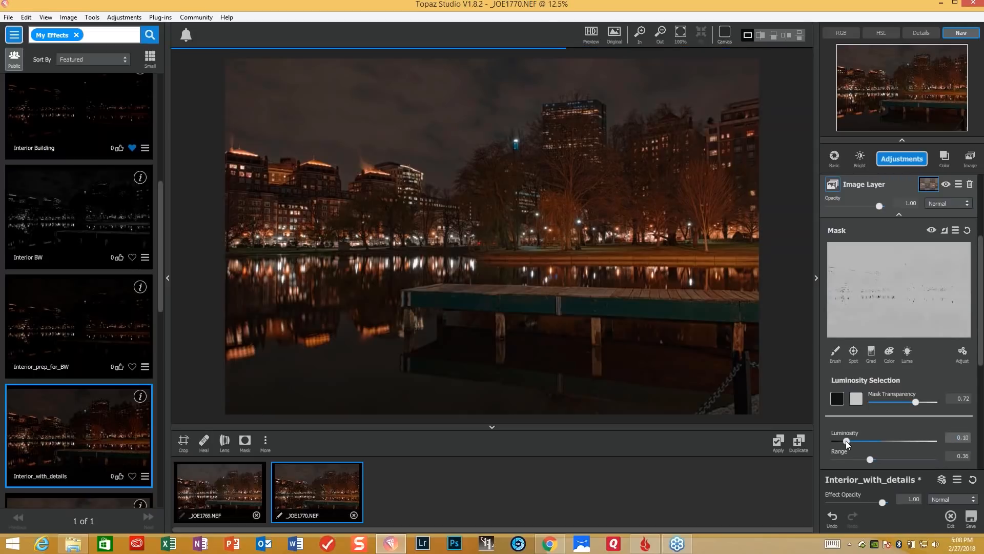
{"action": "left_click_drag", "start_coordinate": [845, 441], "coordinate": [844, 441]}
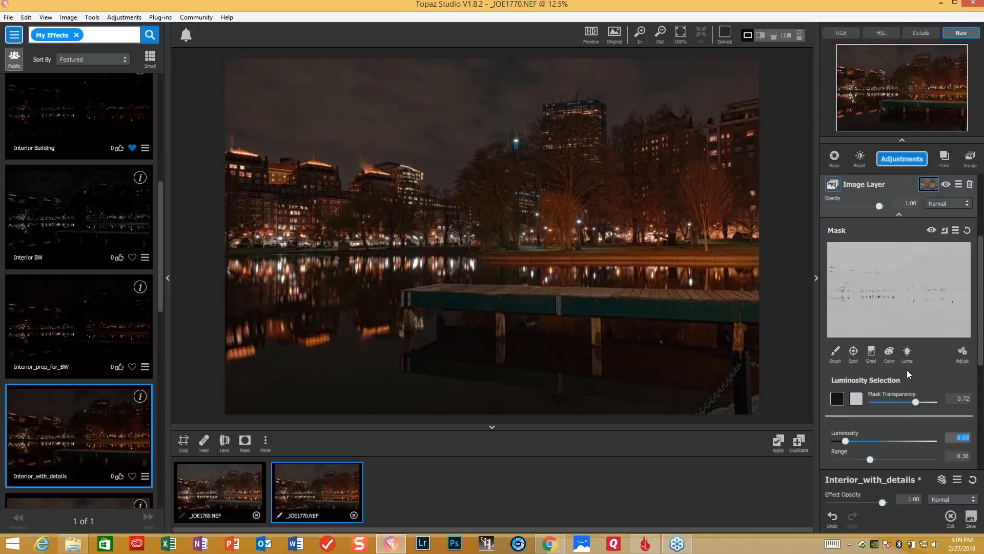
{"action": "scroll", "coordinate": [980, 339], "scroll_direction": "down", "scroll_amount": 3}
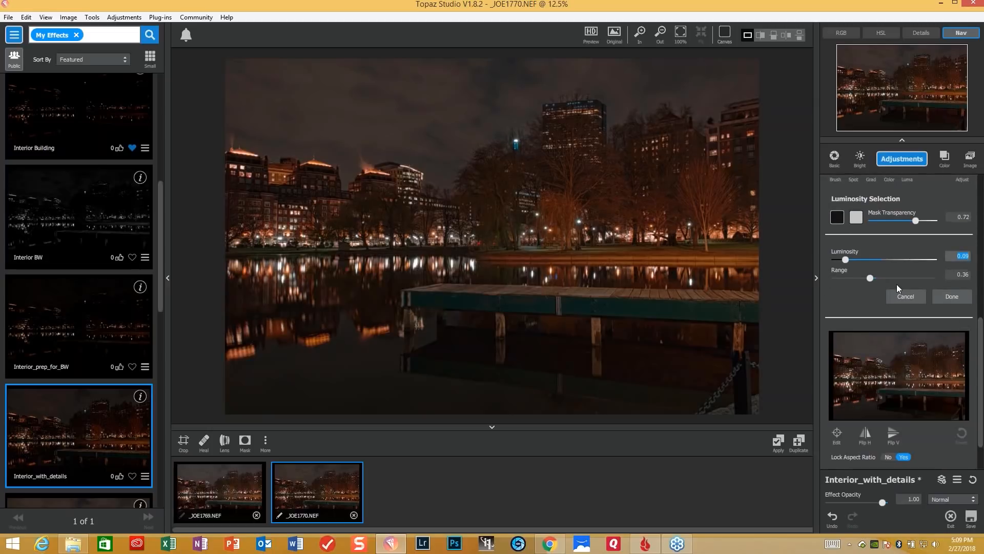
{"action": "left_click", "coordinate": [954, 297]}
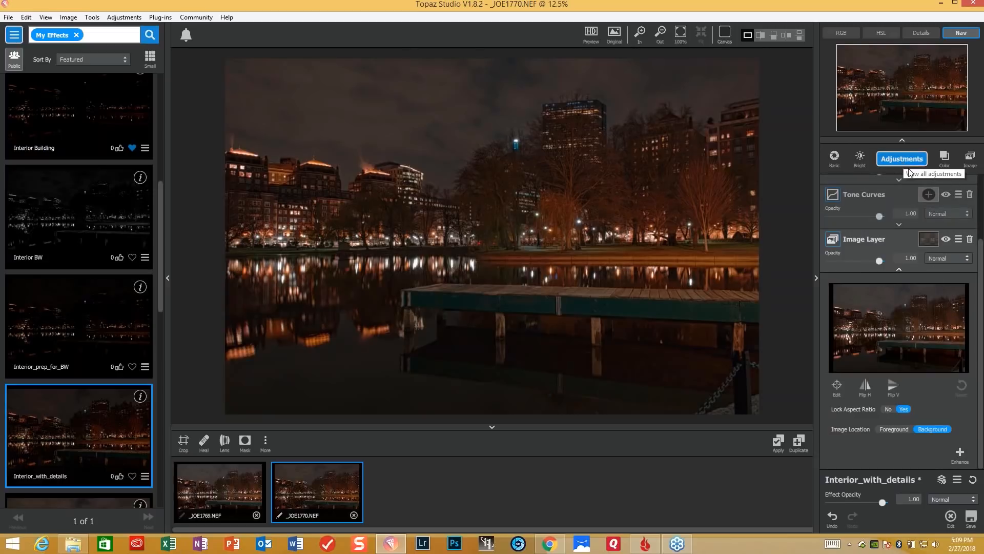
- Add a Precision Contrast enhancement to the Image Layer with Contrast Micro 0.23, Low 0.15, Medium -0.12 and High -0.12
{"action": "left_click", "coordinate": [960, 461]}
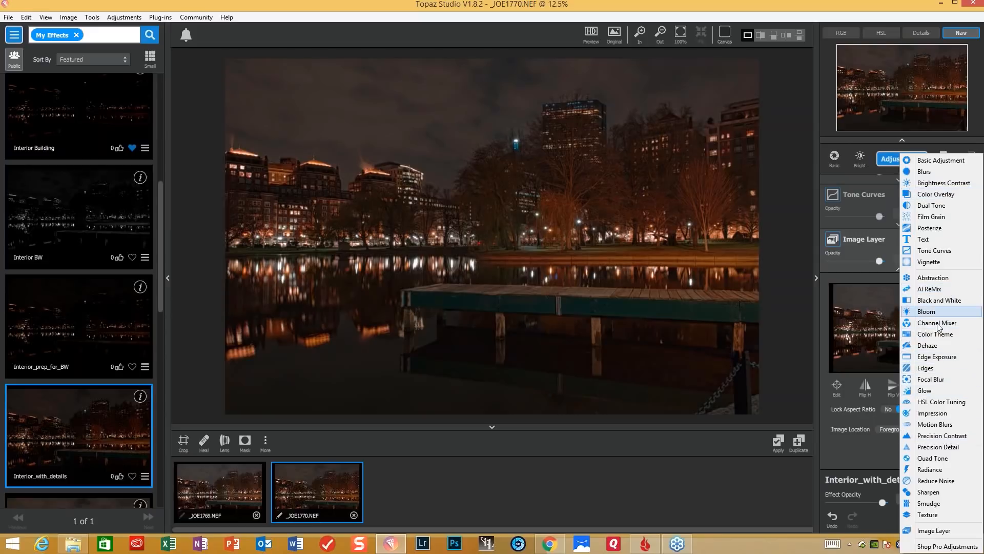
{"action": "left_click", "coordinate": [942, 435]}
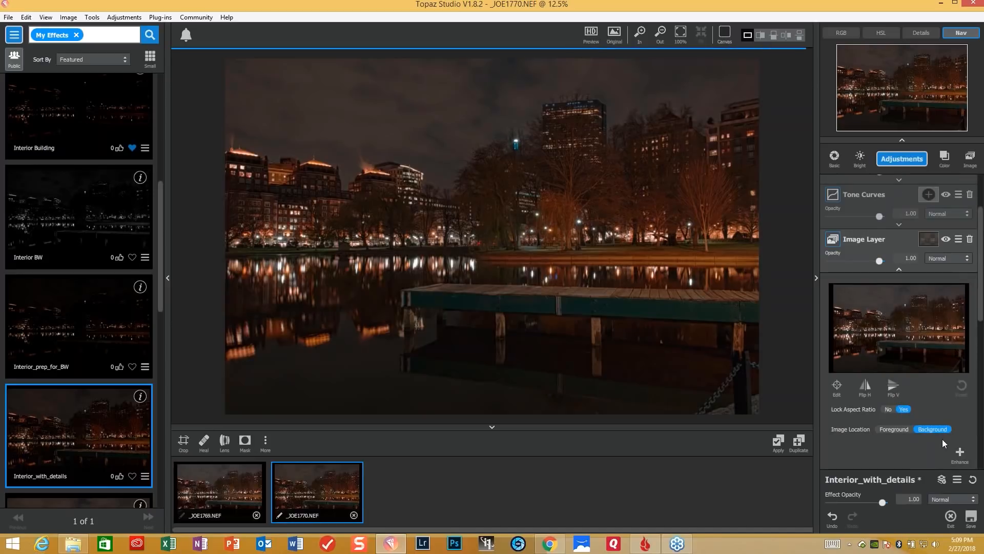
{"action": "left_click_drag", "start_coordinate": [980, 303], "coordinate": [980, 428]}
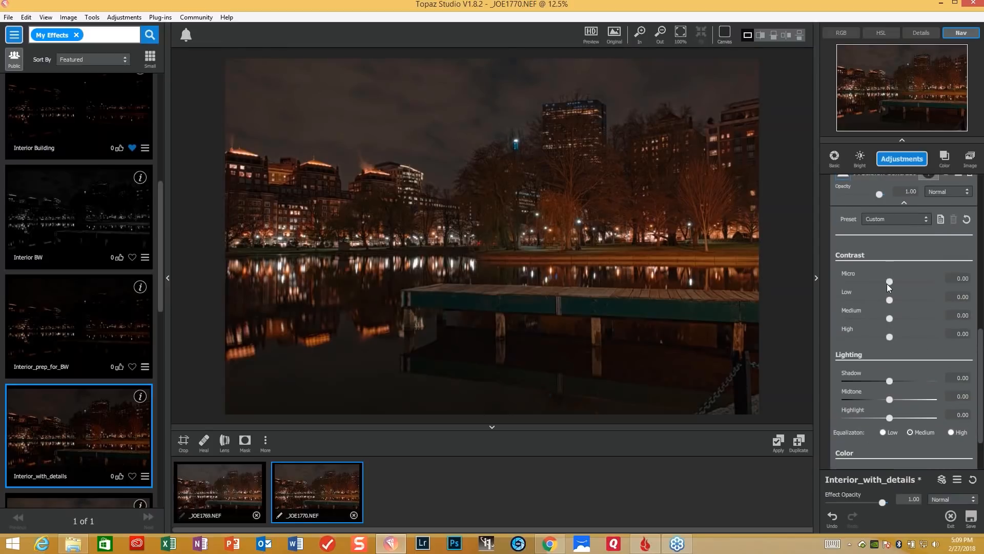
{"action": "left_click_drag", "start_coordinate": [891, 280], "coordinate": [894, 300]}
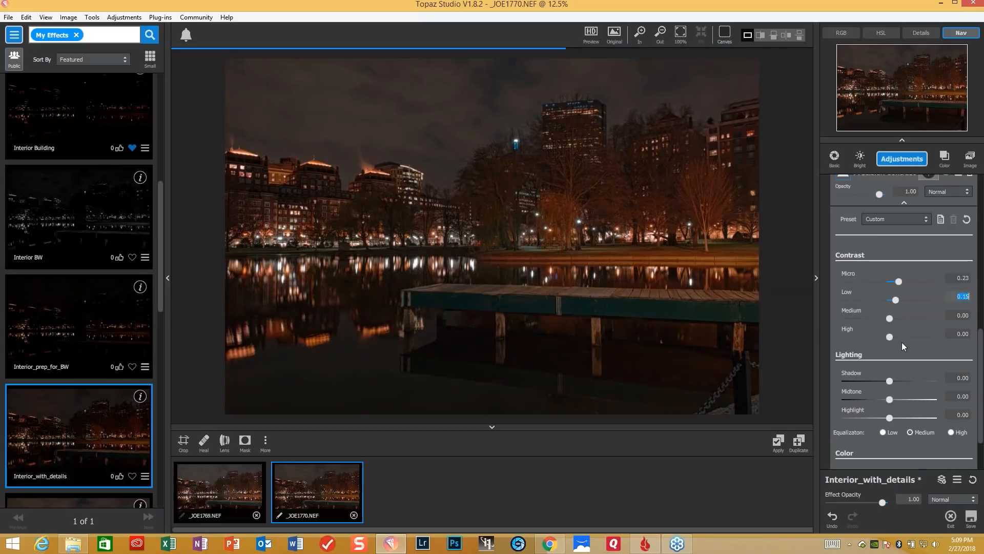
{"action": "left_click_drag", "start_coordinate": [890, 322], "coordinate": [880, 336]}
{"action": "left_click", "coordinate": [889, 338]}
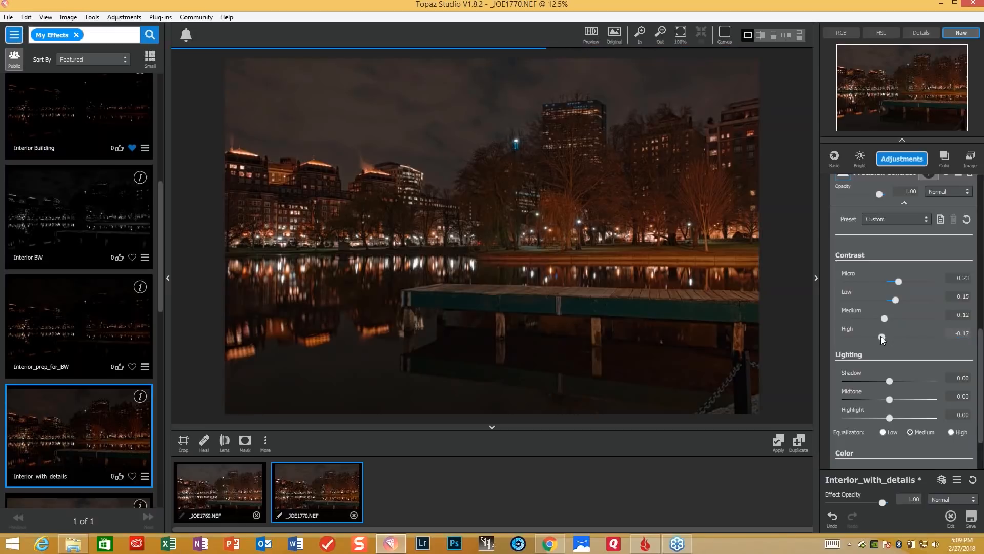
- Set the Precision Contrast Lighting values to Midtone 0.21 and Highlight -0.19
{"action": "left_click", "coordinate": [893, 398]}
{"action": "left_click_drag", "start_coordinate": [898, 399], "coordinate": [899, 399]}
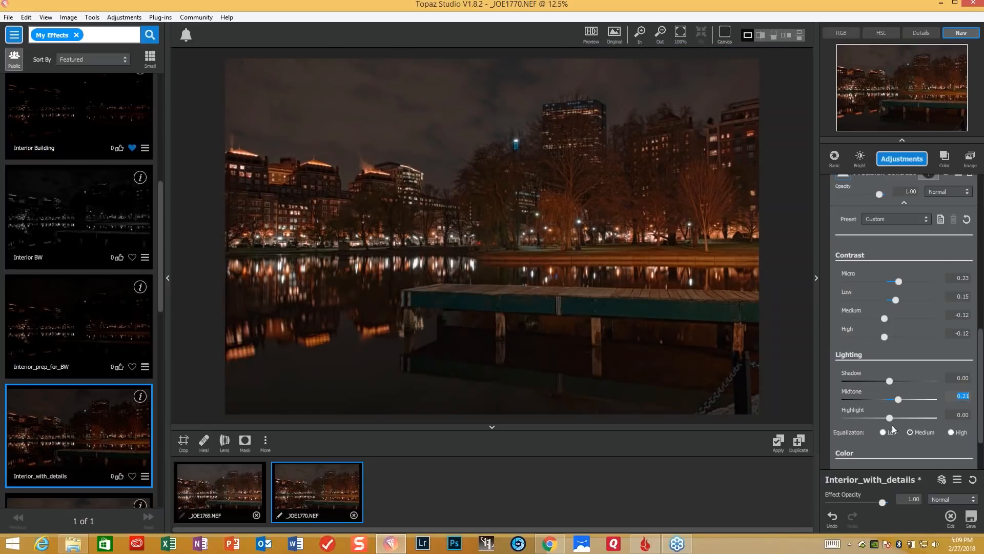
{"action": "left_click_drag", "start_coordinate": [891, 419], "coordinate": [880, 422]}
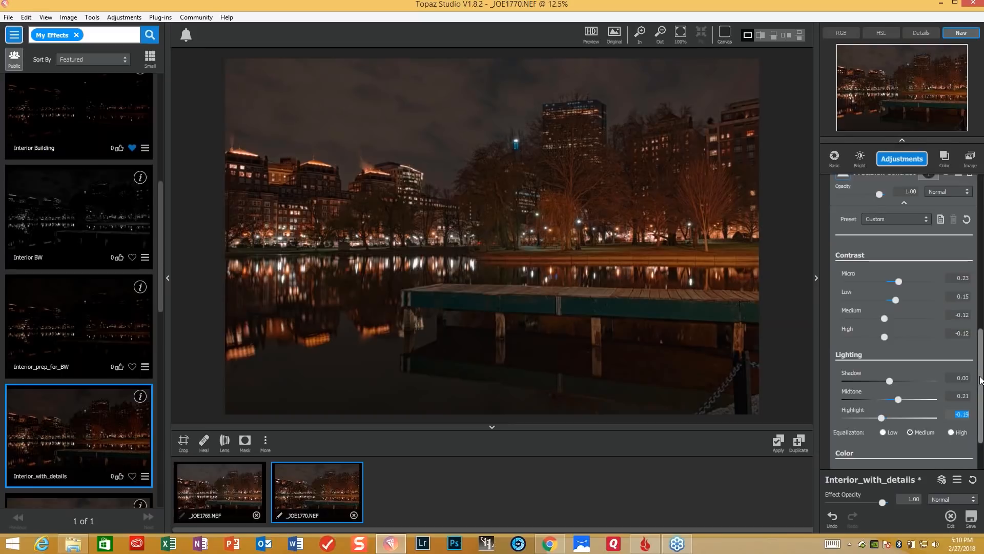
{"action": "scroll", "coordinate": [978, 415], "scroll_direction": "down", "scroll_amount": 3}
- Add a Precision Detail enhancement to the Image Layer and apply its Balanced Detail preset
{"action": "left_click_drag", "start_coordinate": [978, 412], "coordinate": [970, 254]}
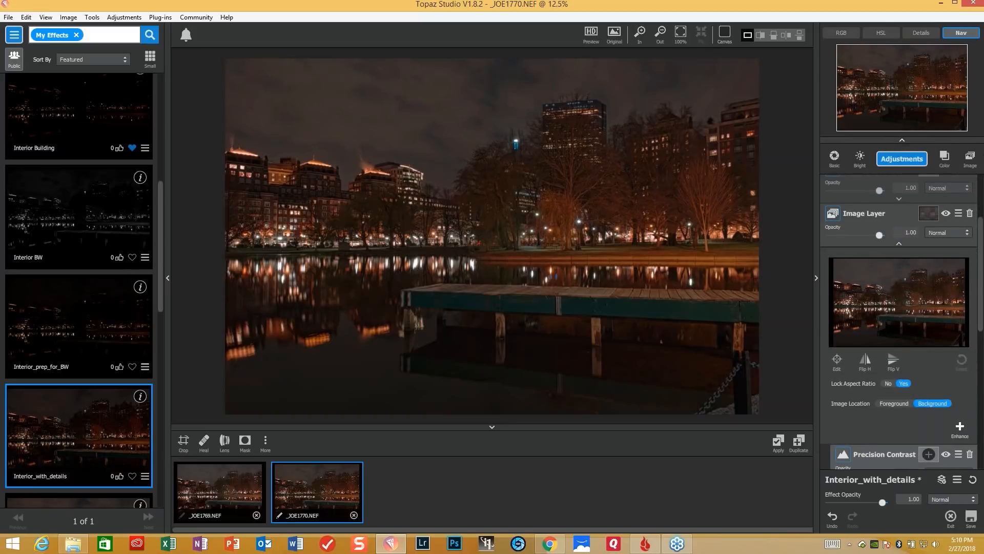
{"action": "left_click", "coordinate": [960, 428]}
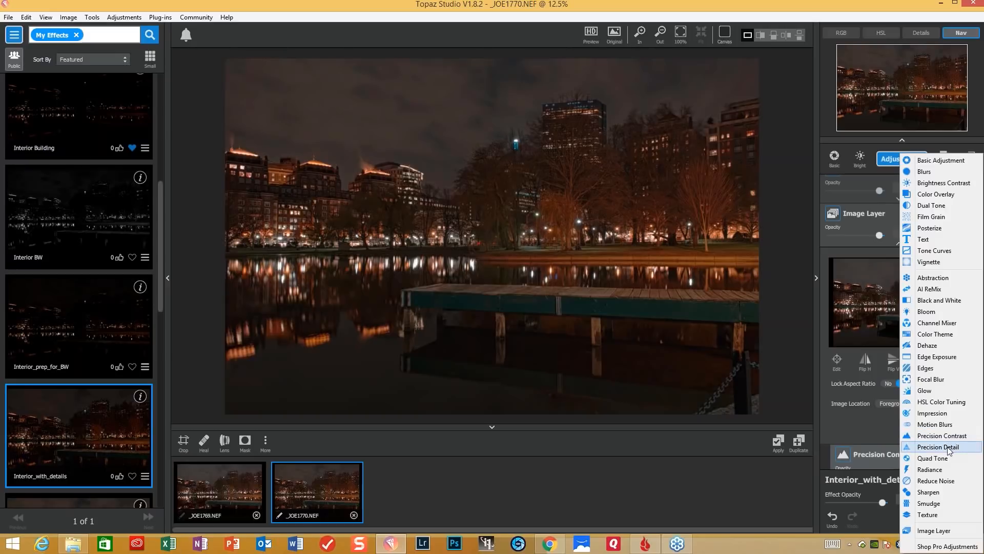
{"action": "left_click", "coordinate": [955, 446]}
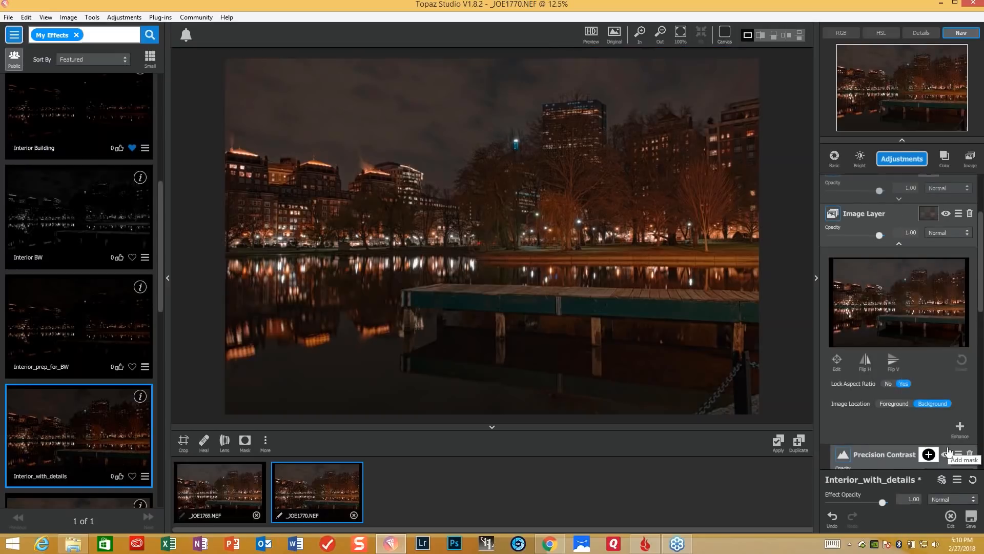
{"action": "scroll", "coordinate": [979, 357], "scroll_direction": "down", "scroll_amount": 5}
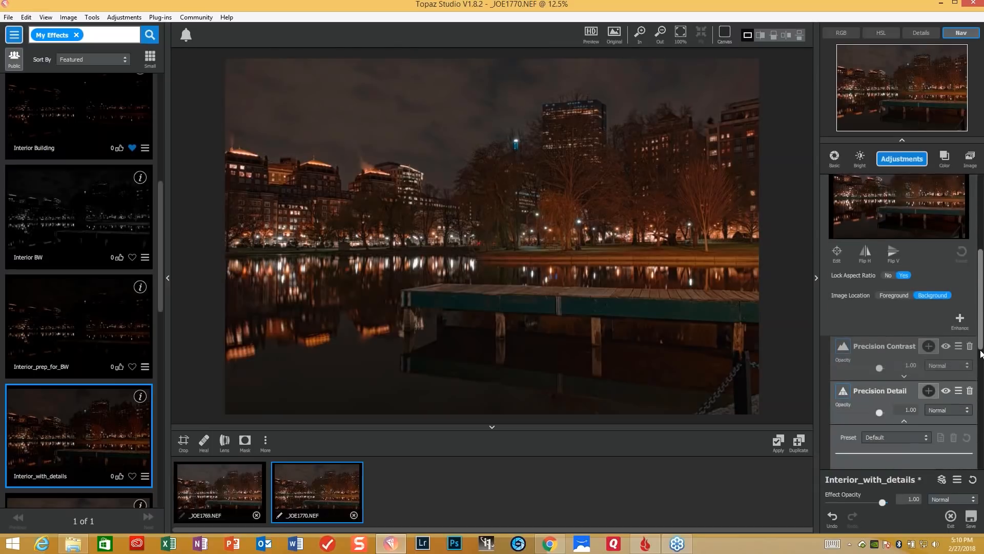
{"action": "scroll", "coordinate": [980, 353], "scroll_direction": "down", "scroll_amount": 2}
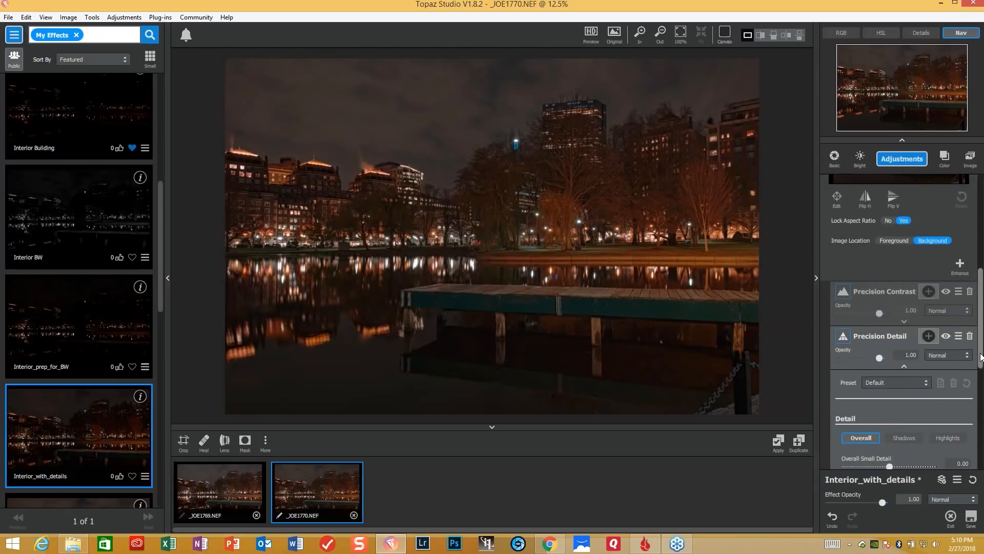
{"action": "scroll", "coordinate": [981, 351], "scroll_direction": "down", "scroll_amount": 3}
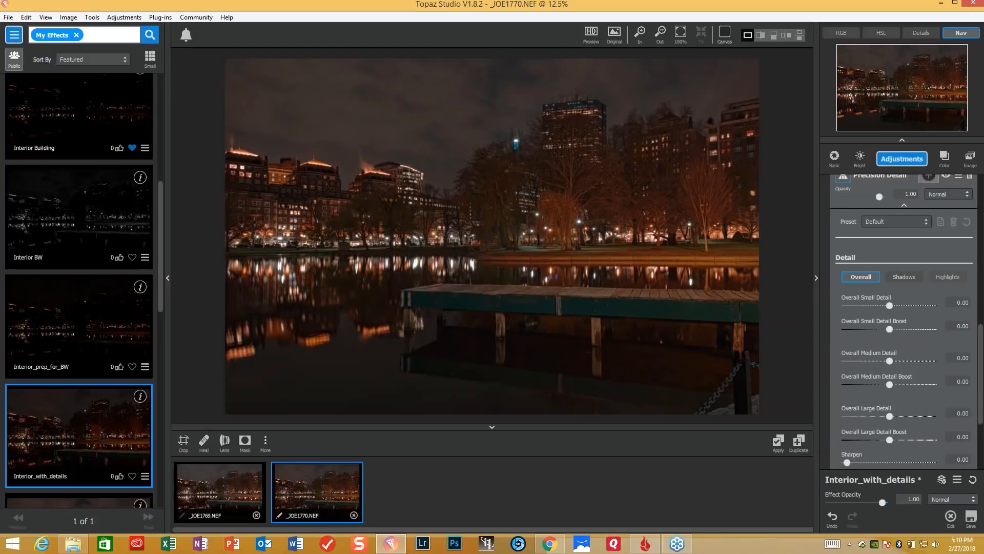
{"action": "left_click", "coordinate": [917, 222]}
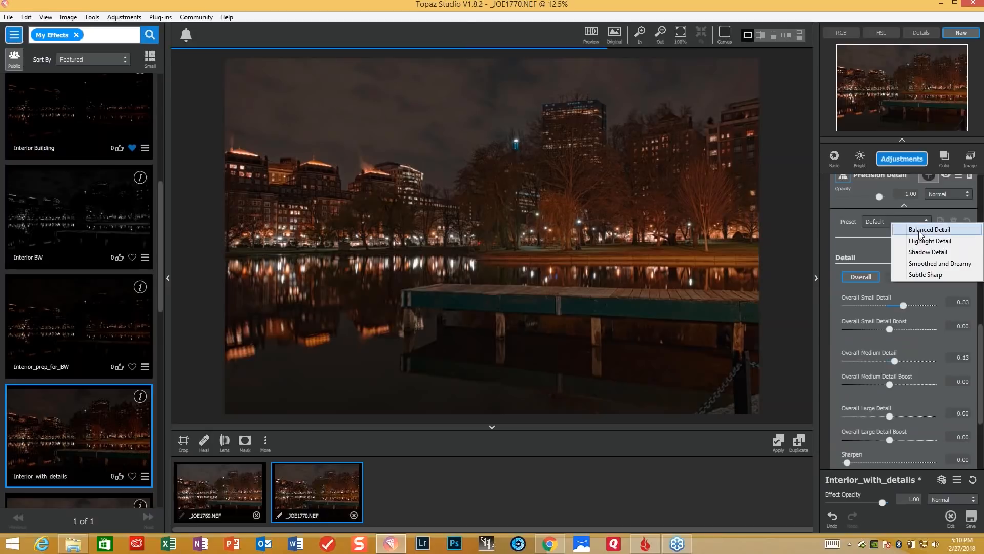
{"action": "left_click", "coordinate": [919, 232]}
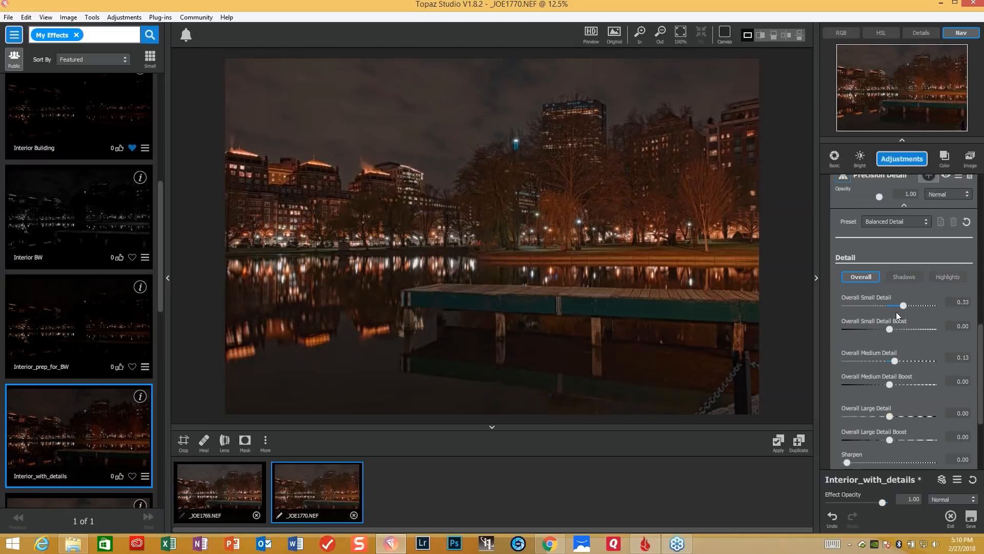
- Lower the Overall Small Detail in Precision Detail to 0.15 and review its Lighting settings
{"action": "left_click_drag", "start_coordinate": [900, 307], "coordinate": [893, 305]}
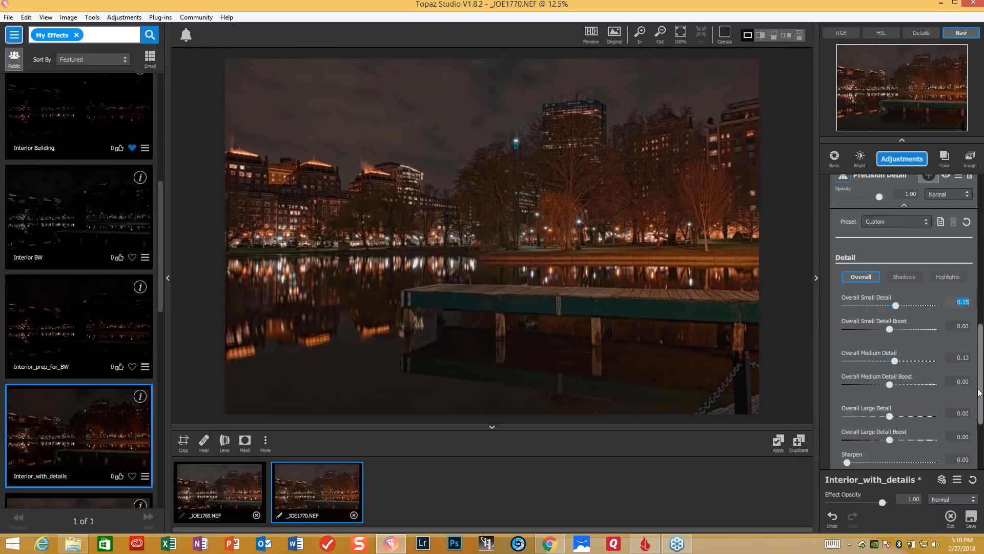
{"action": "left_click_drag", "start_coordinate": [980, 393], "coordinate": [977, 423]}
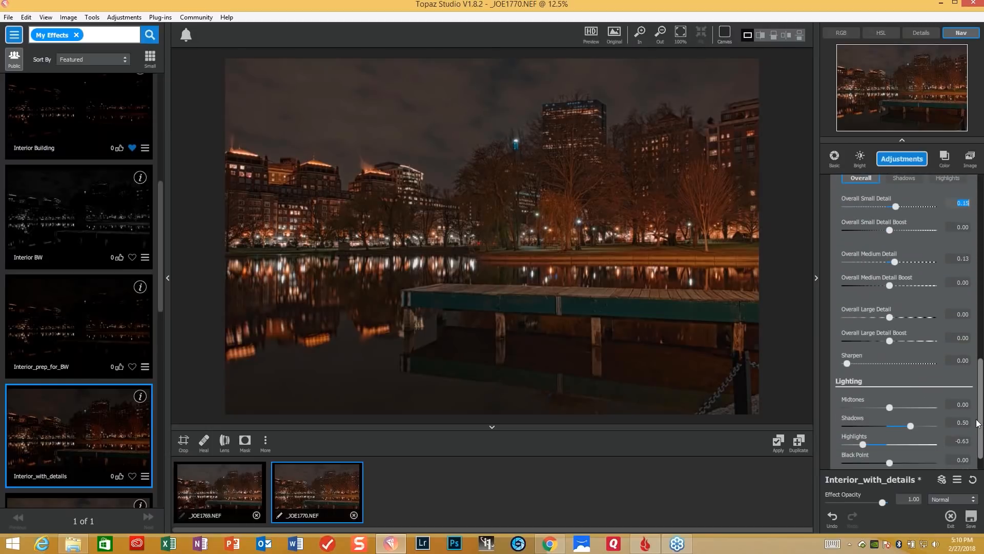
{"action": "left_click_drag", "start_coordinate": [976, 424], "coordinate": [974, 355]}
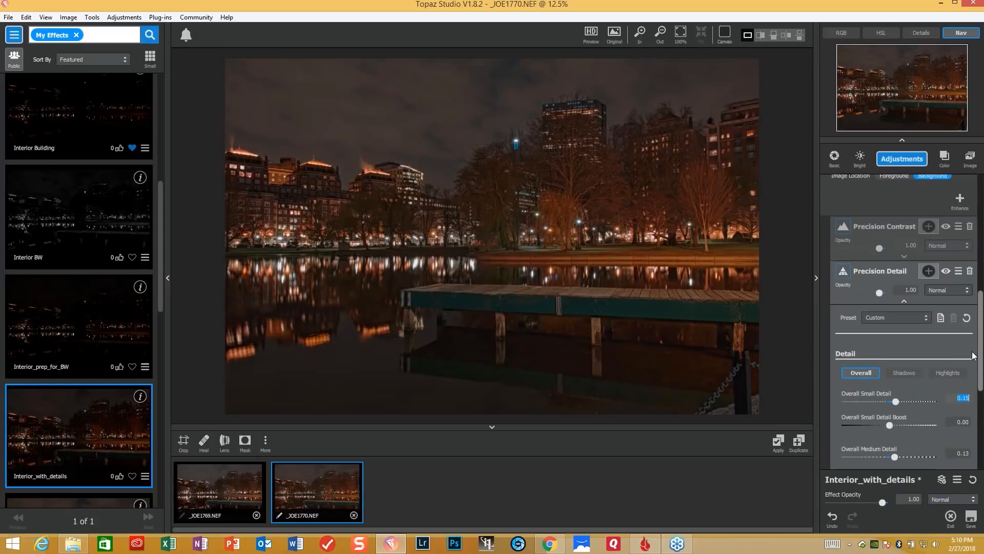
- Add an Edges adjustment with Edge Strength 0.08, Suppress Weak Edges 0.31, Suppress Small Edges 0.11 and Edge Thickness 0.13
{"action": "left_click", "coordinate": [903, 160]}
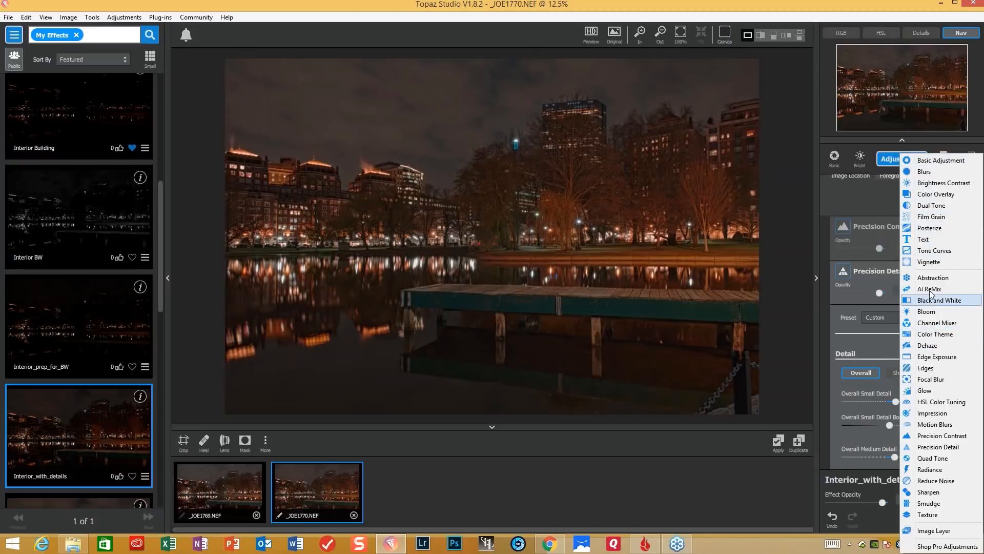
{"action": "left_click", "coordinate": [931, 368]}
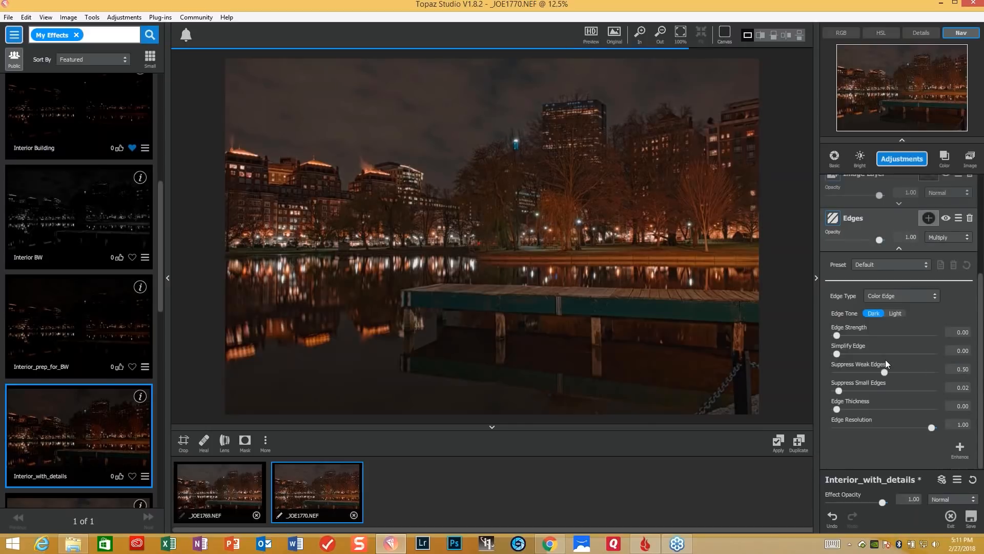
{"action": "left_click_drag", "start_coordinate": [839, 336], "coordinate": [847, 333]}
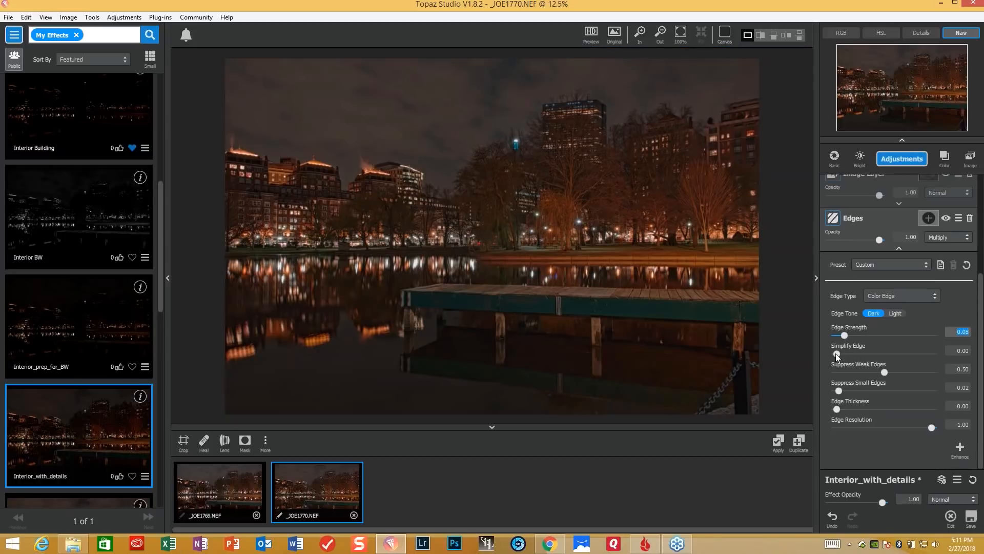
{"action": "left_click_drag", "start_coordinate": [881, 372], "coordinate": [862, 371]}
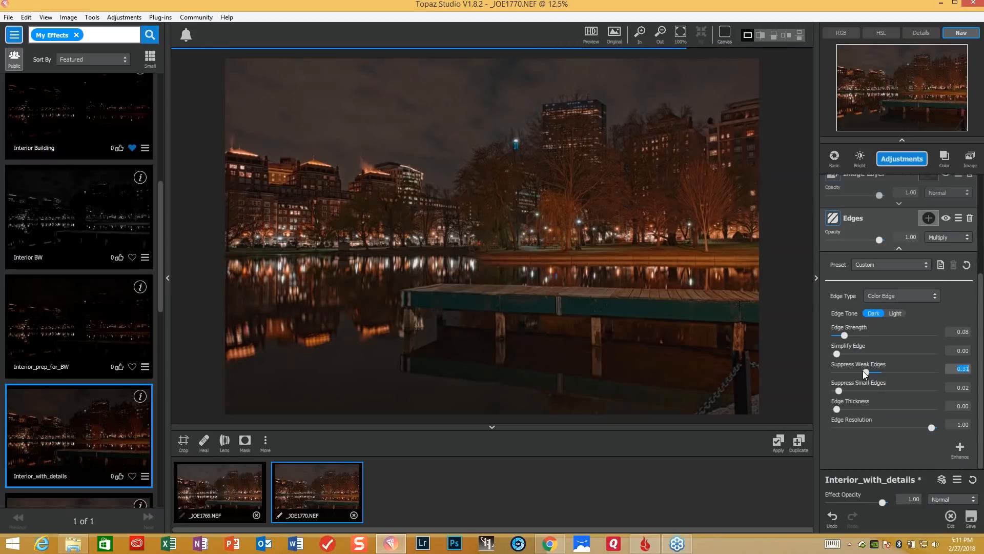
{"action": "left_click_drag", "start_coordinate": [839, 387], "coordinate": [849, 406]}
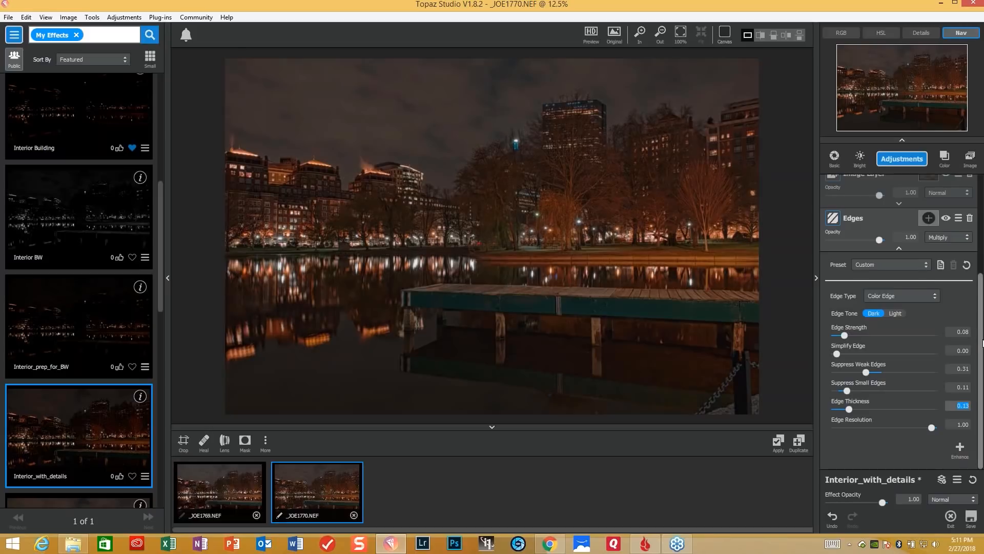
- Close the night photos and open _JOE3830-Edit and _JOE3869-Edit from the Waterworks folder
{"action": "left_click", "coordinate": [354, 515]}
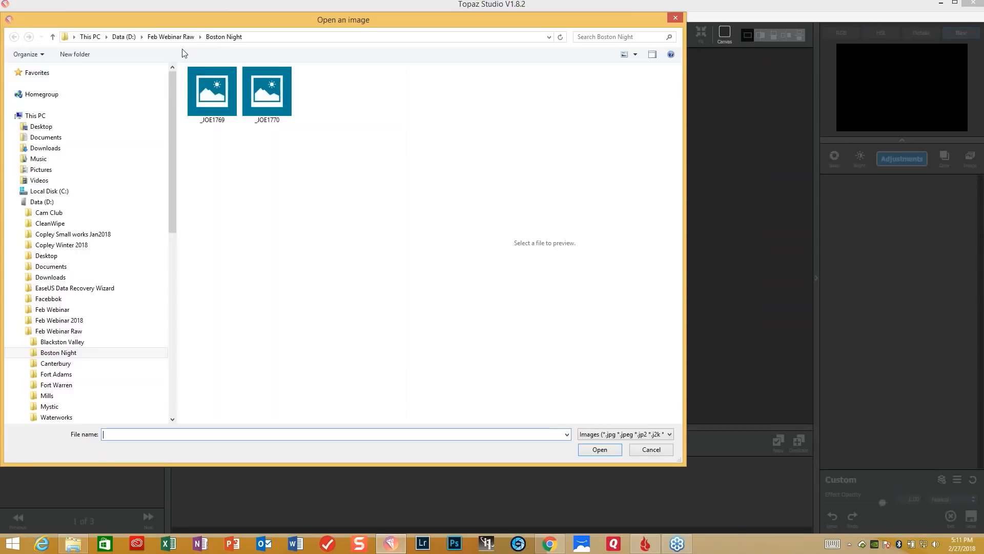
{"action": "left_click", "coordinate": [178, 37]}
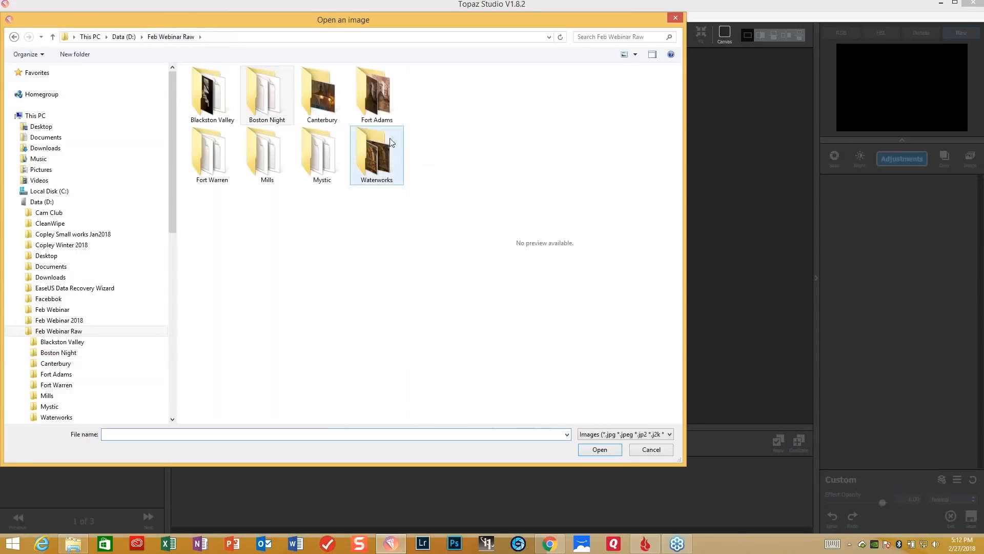
{"action": "double_click", "coordinate": [379, 168]}
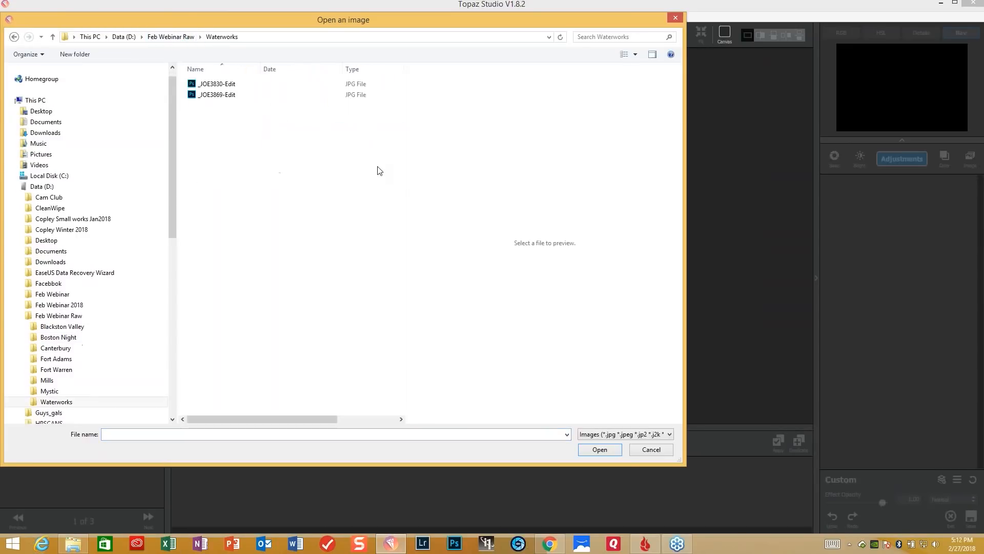
{"action": "left_click", "coordinate": [215, 85]}
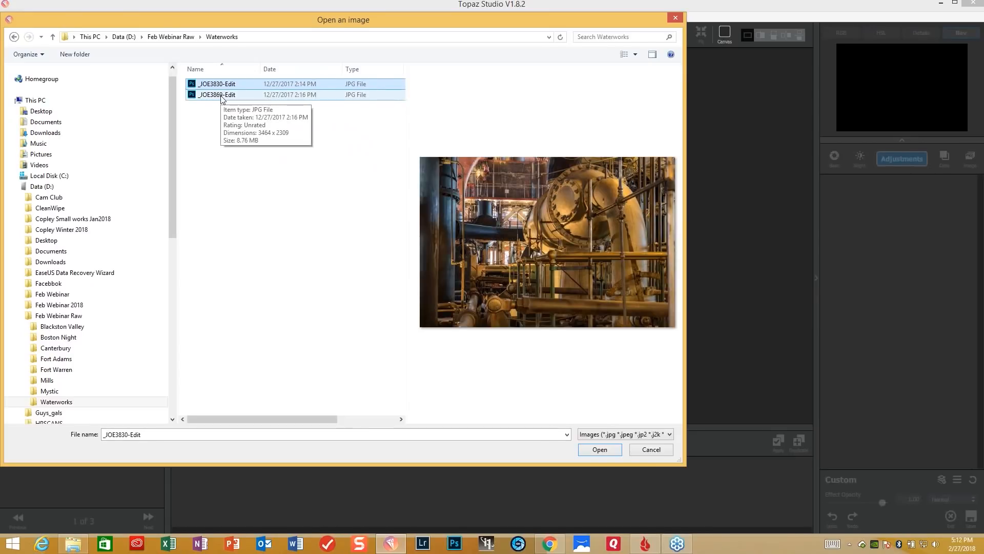
{"action": "left_click", "coordinate": [222, 96], "text": "ctrl"}
{"action": "left_click", "coordinate": [599, 450]}
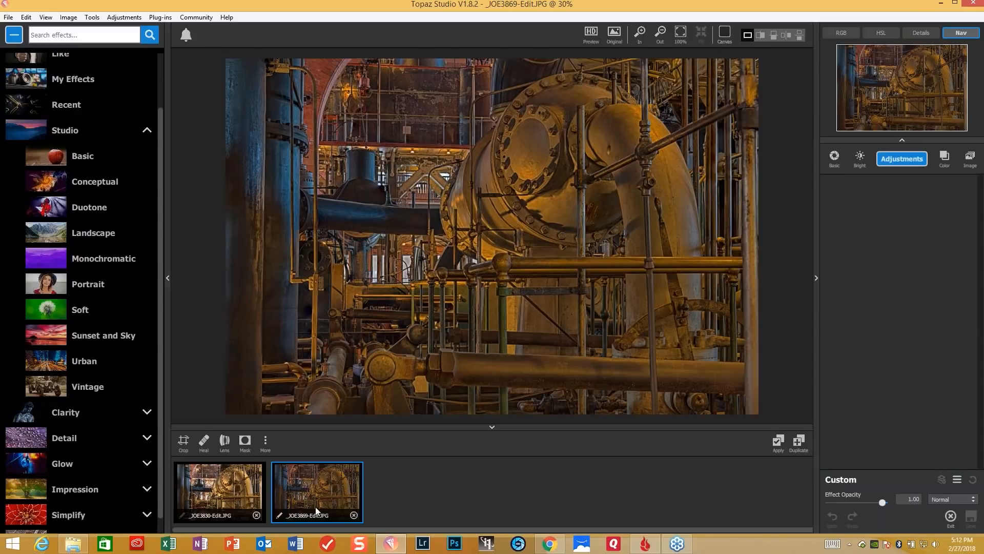
- Add two Image Layers, loading _JOE3869-Edit into the first and _JOE3830-Edit into the second
{"action": "left_click_drag", "start_coordinate": [323, 502], "coordinate": [932, 238]}
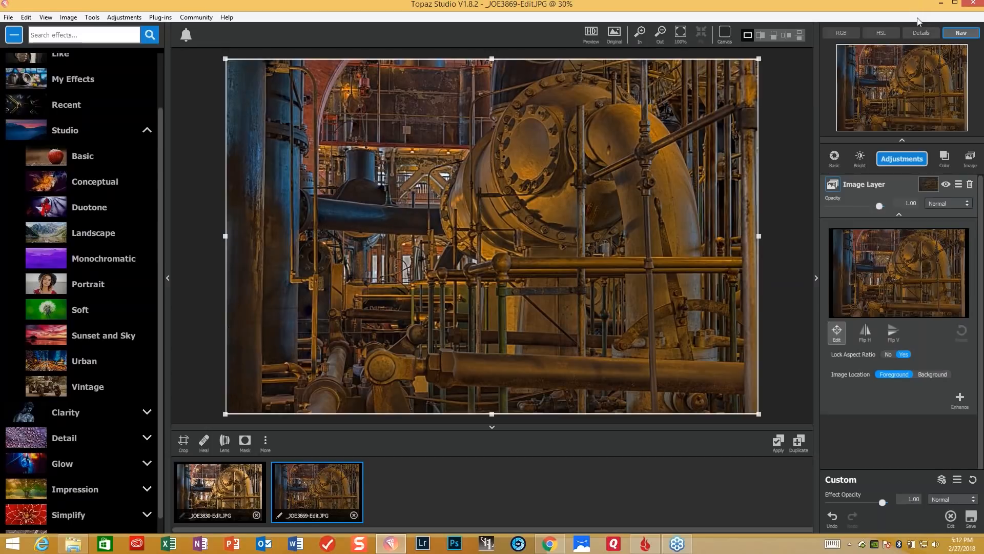
{"action": "left_click", "coordinate": [970, 158]}
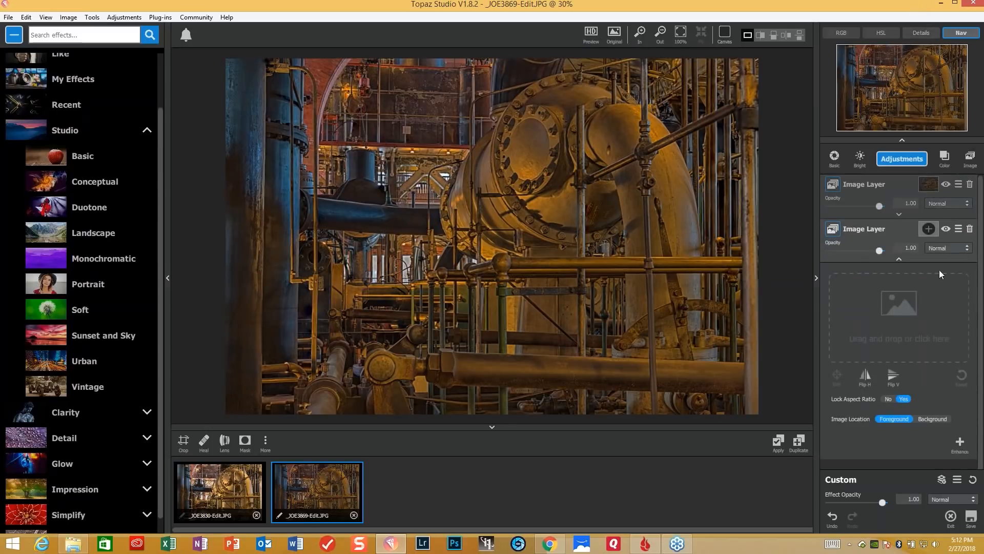
{"action": "left_click_drag", "start_coordinate": [221, 480], "coordinate": [913, 314]}
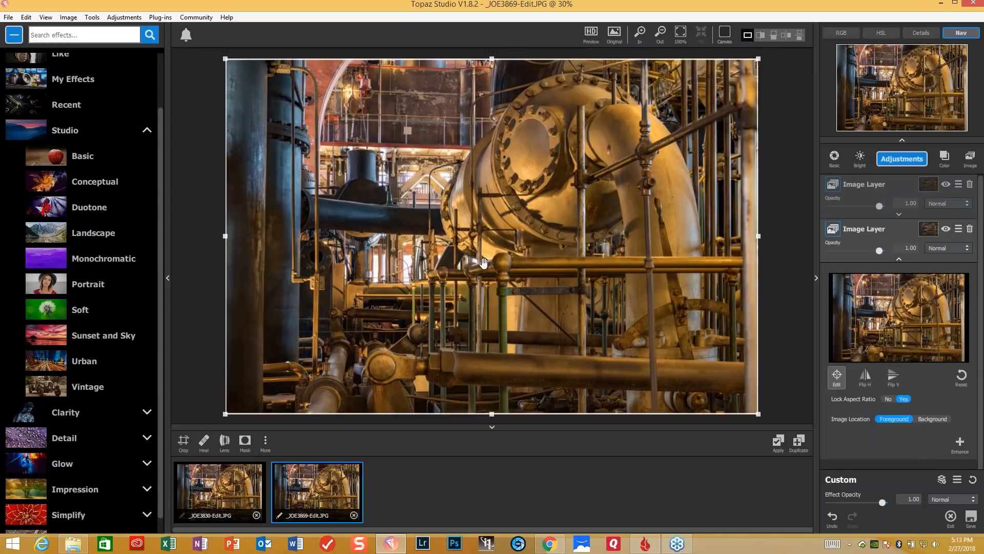
- Invert the _JOE3830-Edit layer's mask to black and sample the bright windows with a luminosity selection at 0.43 mask transparency
{"action": "left_click", "coordinate": [930, 231]}
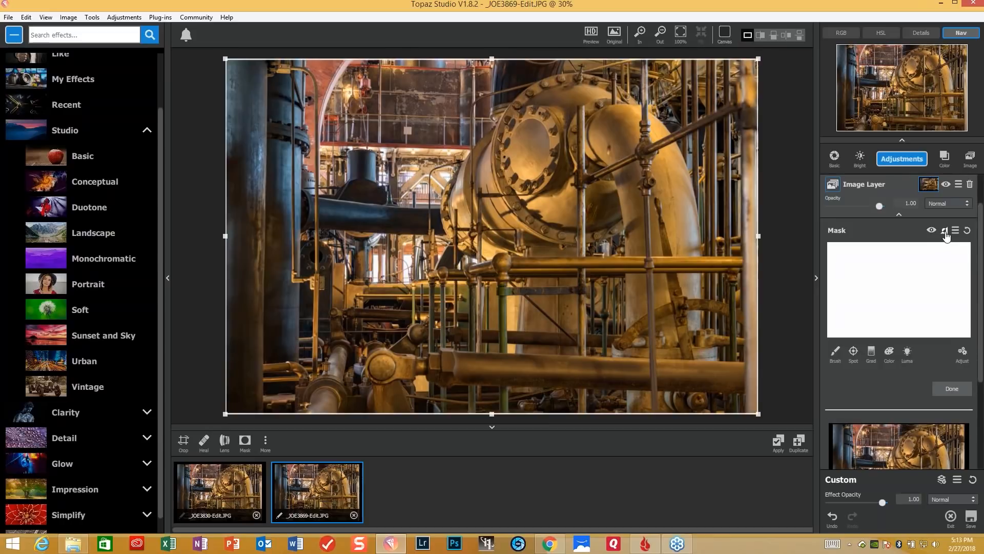
{"action": "left_click", "coordinate": [945, 233]}
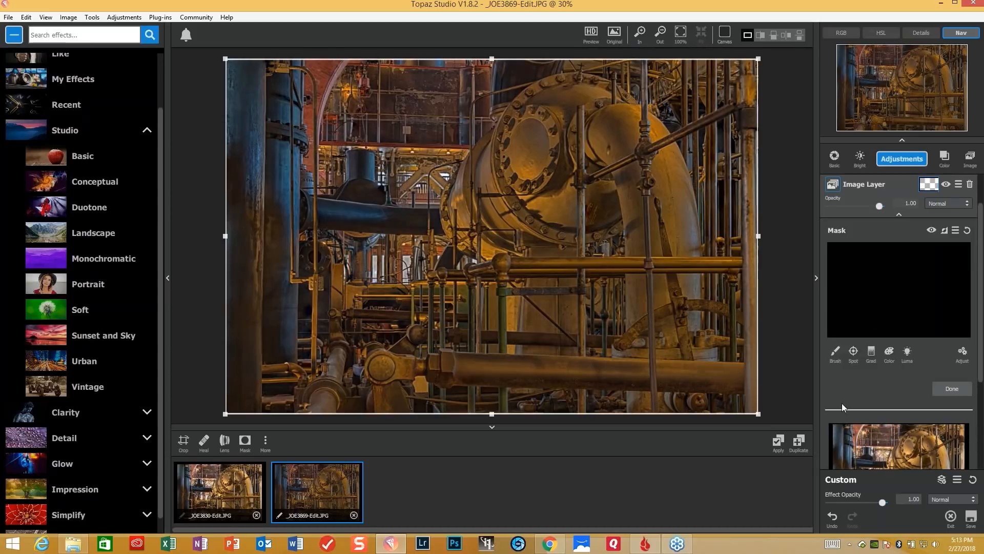
{"action": "left_click", "coordinate": [907, 353]}
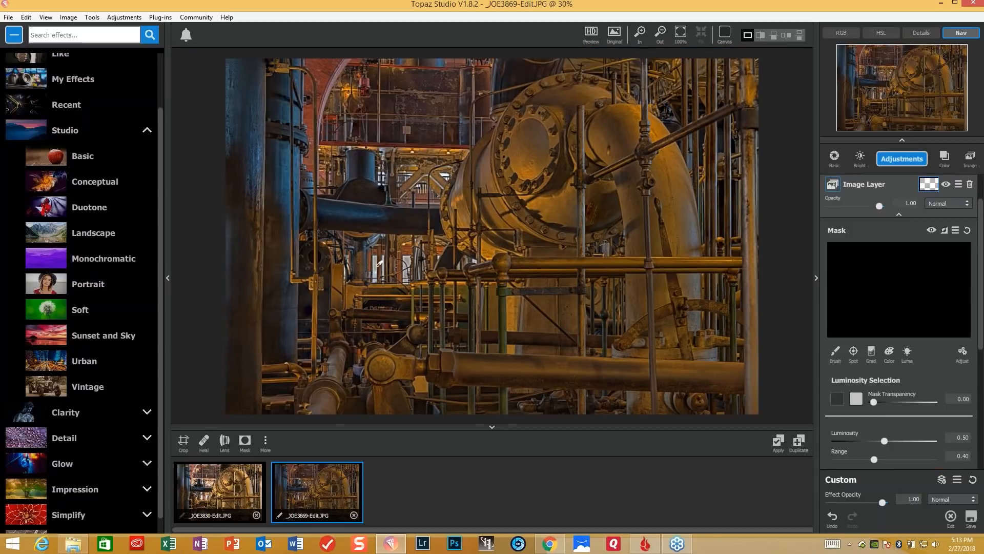
{"action": "left_click", "coordinate": [379, 264]}
{"action": "left_click_drag", "start_coordinate": [876, 400], "coordinate": [900, 398]}
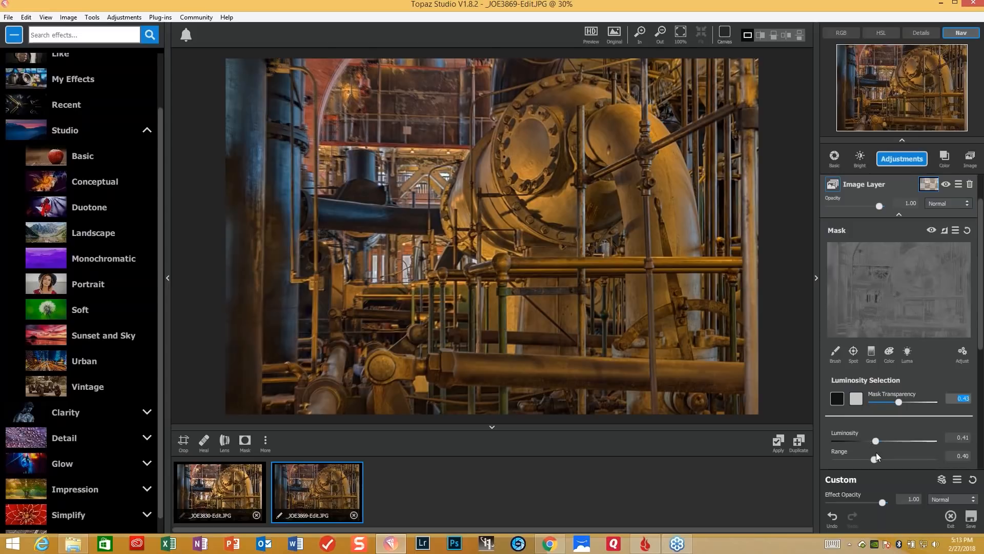
- Set the luminosity selection to Luminosity 0.20 and Range 0.23, and apply the layered result as a new image
{"action": "left_click_drag", "start_coordinate": [876, 441], "coordinate": [856, 440]}
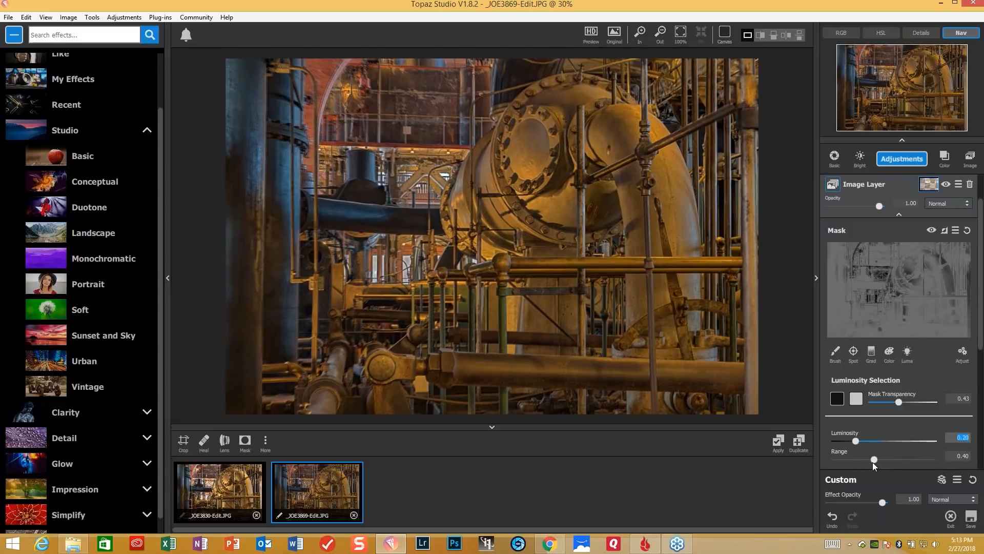
{"action": "left_click", "coordinate": [872, 463]}
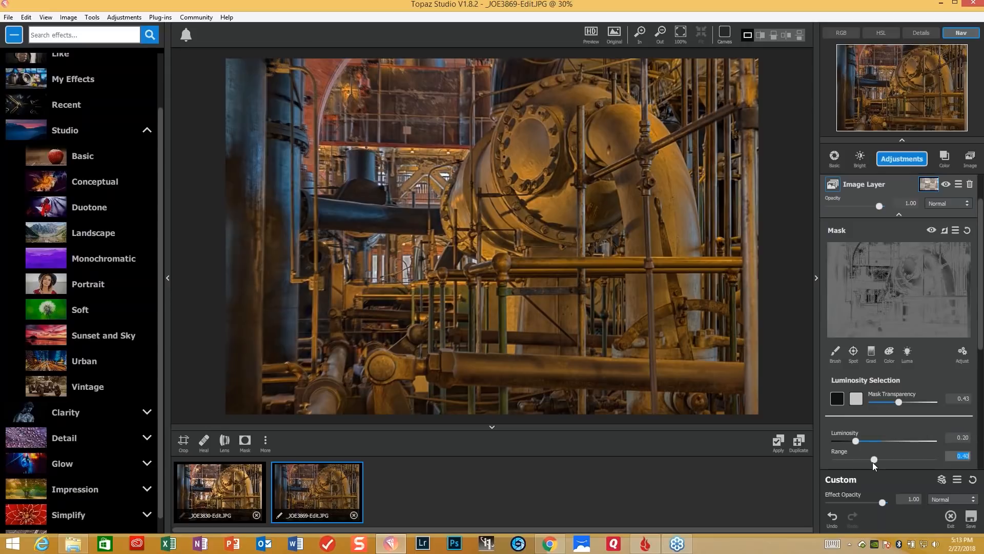
{"action": "left_click_drag", "start_coordinate": [871, 462], "coordinate": [855, 466]}
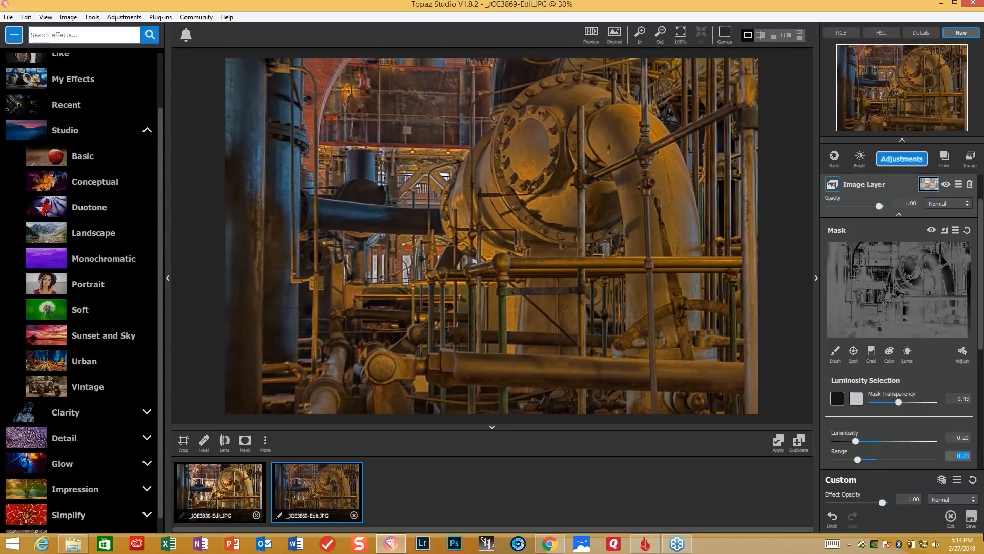
{"action": "left_click", "coordinate": [778, 450]}
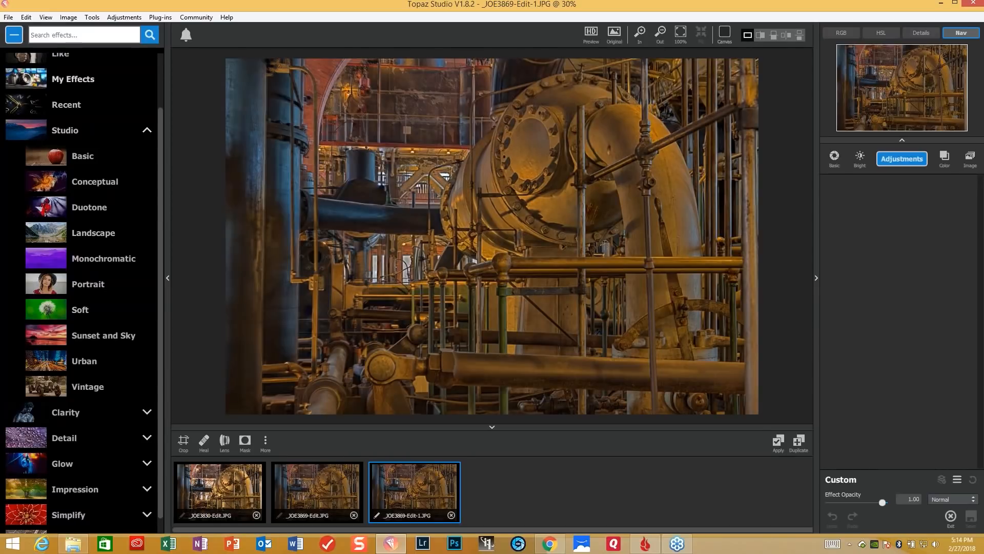
- Apply the Interior Building effect from My Effects to the blended image
{"action": "left_click", "coordinate": [87, 83]}
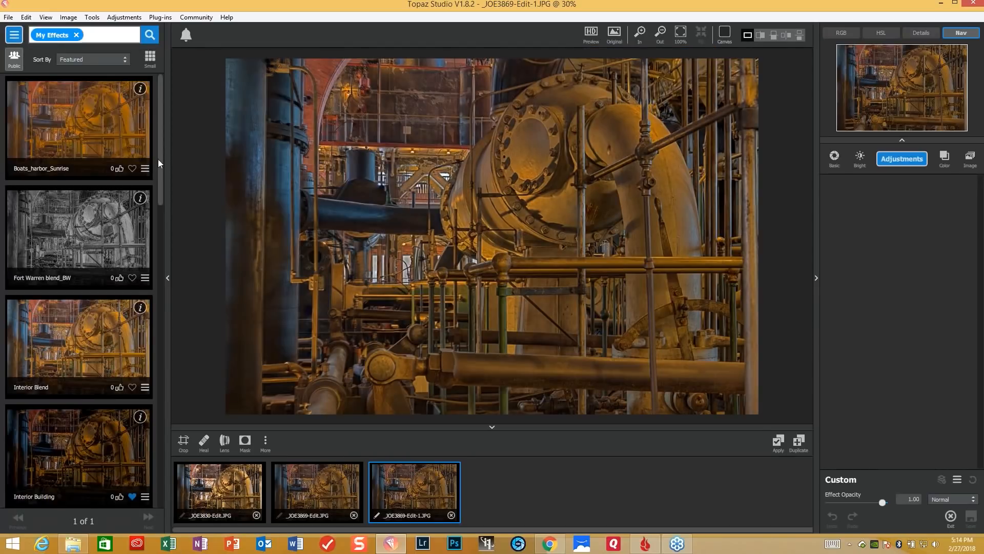
{"action": "left_click_drag", "start_coordinate": [160, 163], "coordinate": [155, 183]}
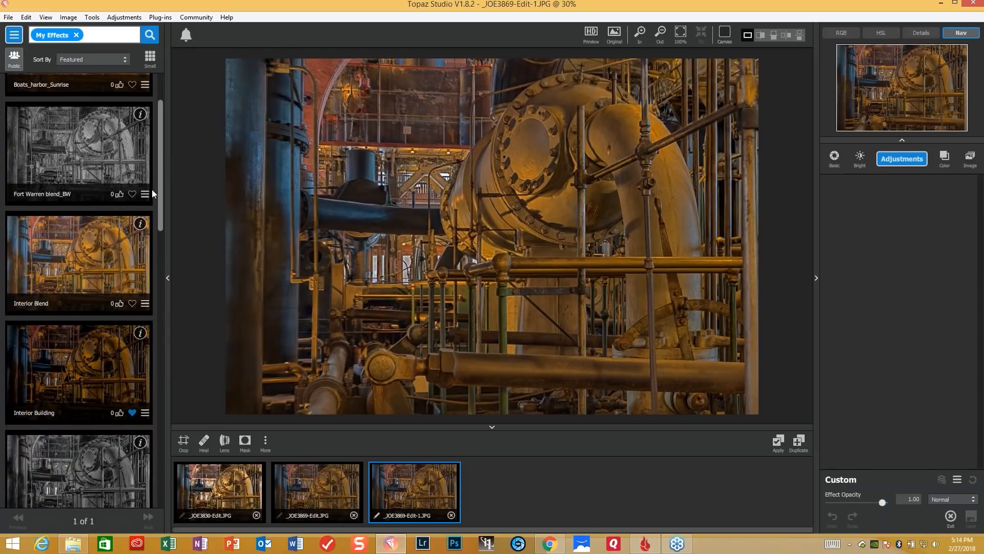
{"action": "left_click", "coordinate": [74, 389]}
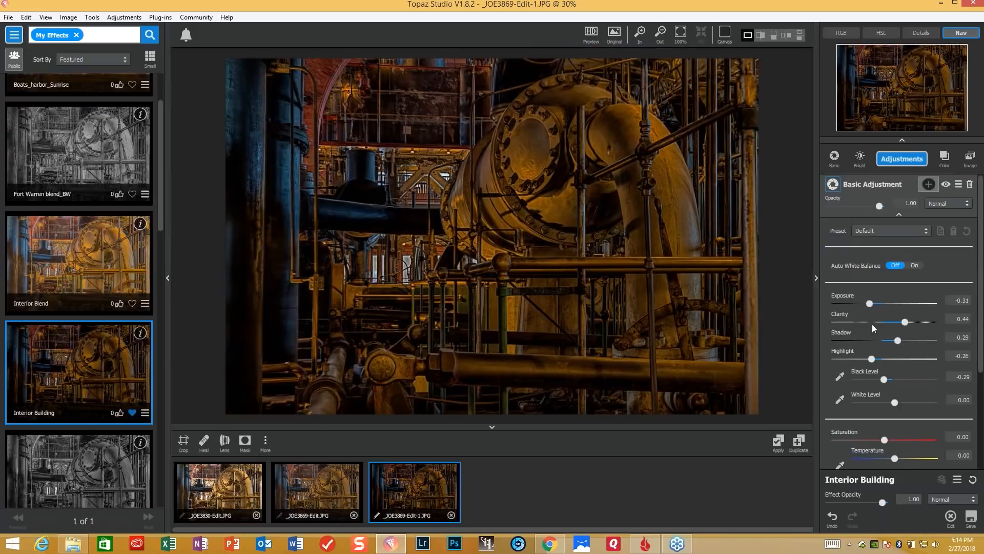
- In Basic Adjustment, reset Exposure to 0.00 and set Shadow to 0.40 and Highlight to -0.41
{"action": "double_click", "coordinate": [847, 295]}
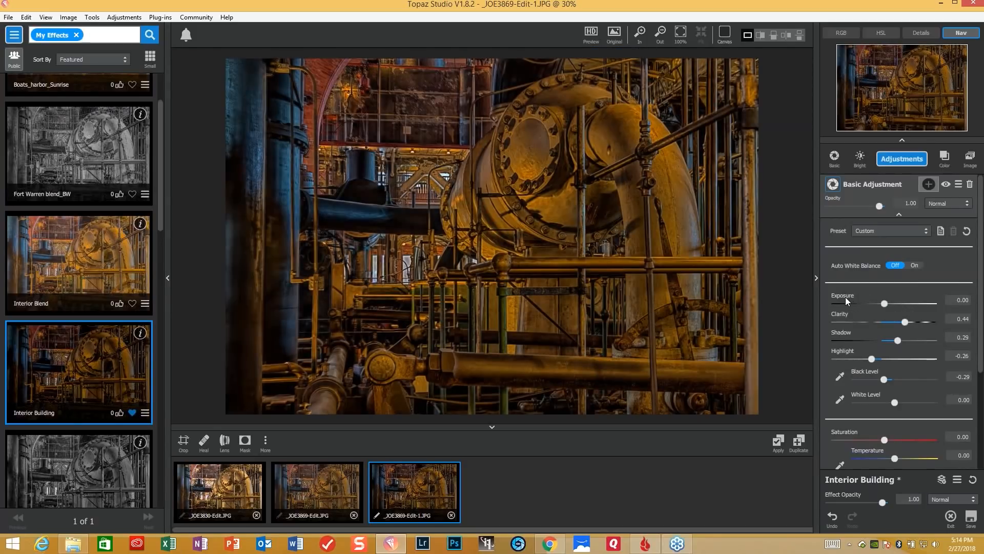
{"action": "left_click_drag", "start_coordinate": [897, 341], "coordinate": [900, 347]}
{"action": "left_click", "coordinate": [902, 342]}
{"action": "left_click_drag", "start_coordinate": [872, 359], "coordinate": [865, 358]}
- Sample the black level from the dark horizontal pipe and the white level from the bright windows, giving -0.13 and 0.72
{"action": "left_click", "coordinate": [840, 377]}
{"action": "left_click", "coordinate": [418, 221]}
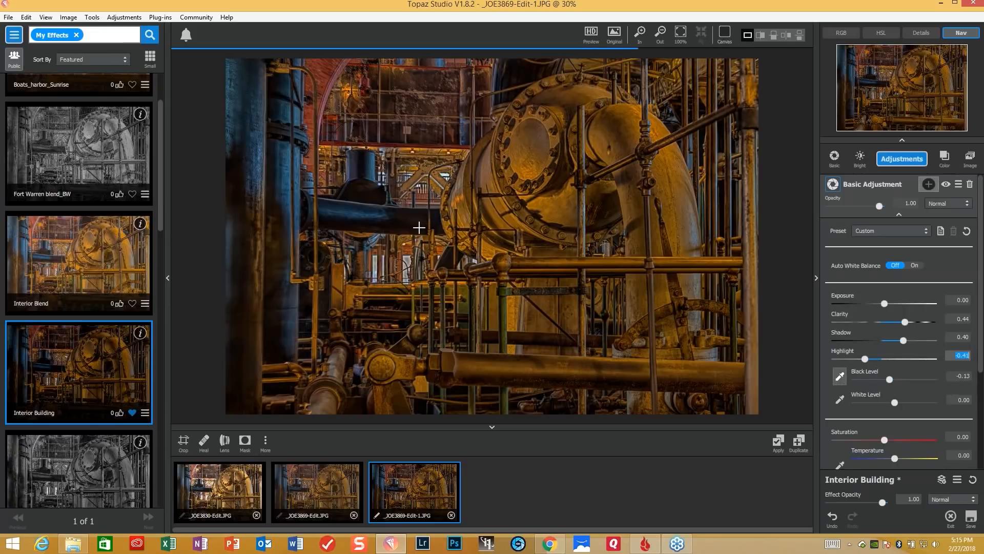
{"action": "left_click", "coordinate": [840, 399]}
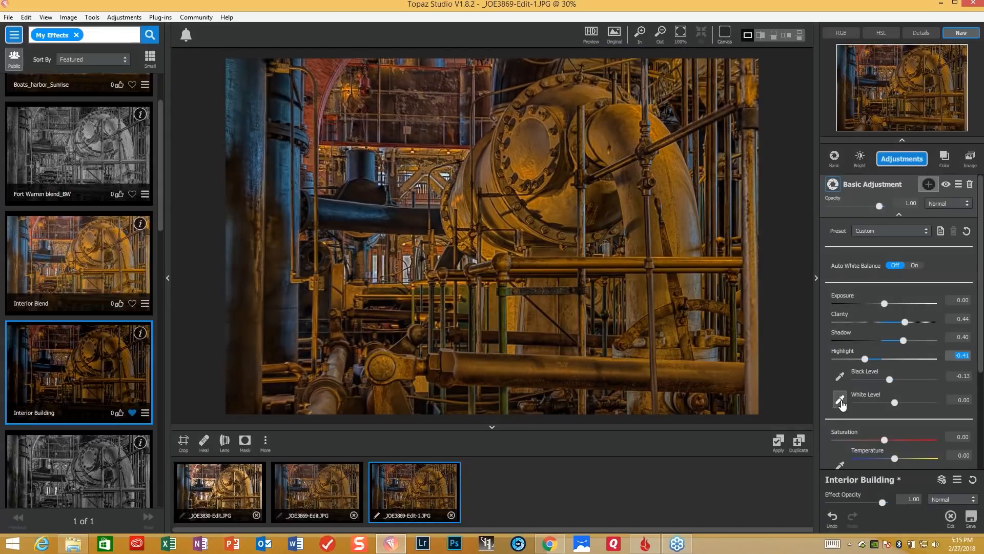
{"action": "left_click", "coordinate": [374, 275]}
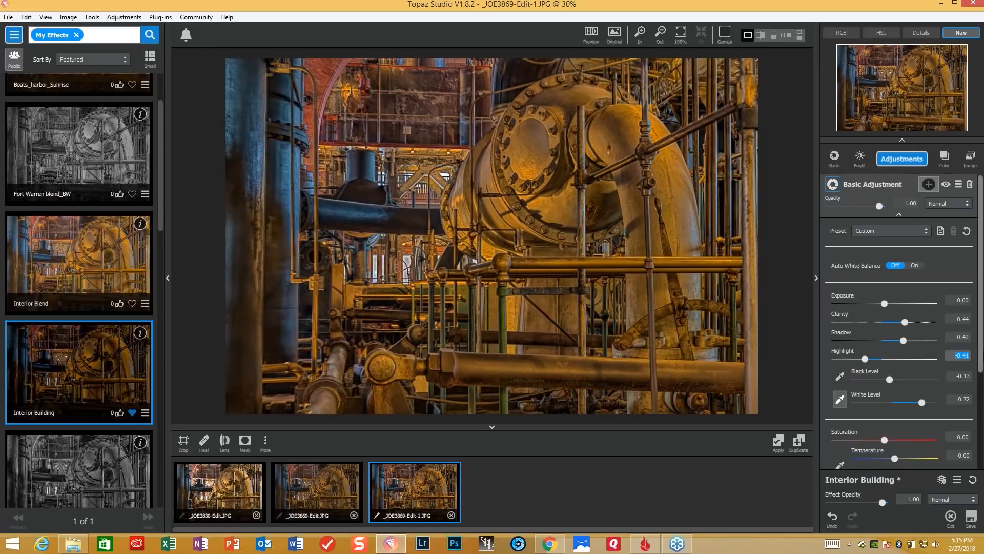
- Set the Precision Contrast adjustment's Micro contrast to 0.37 and Low contrast to 0.13
{"action": "left_click_drag", "start_coordinate": [981, 342], "coordinate": [982, 436]}
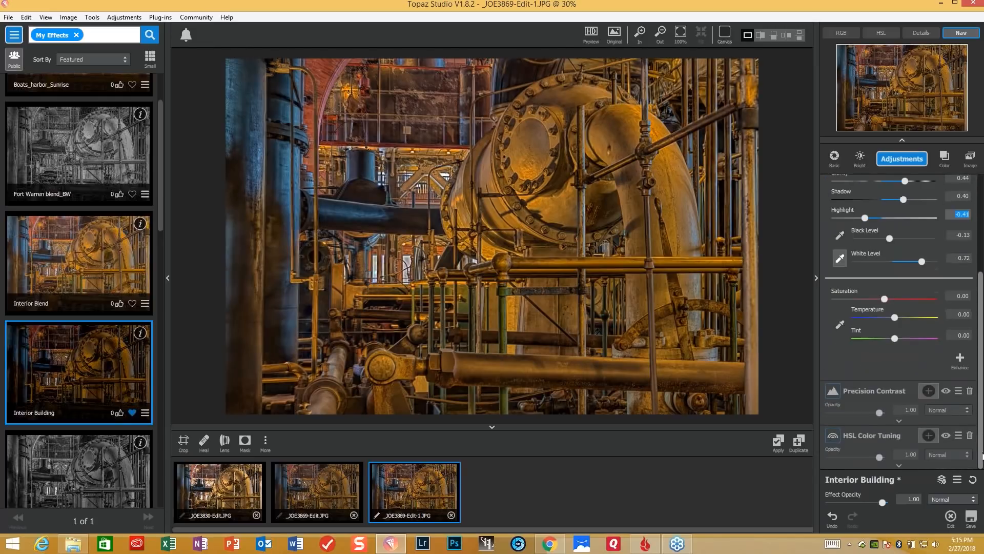
{"action": "left_click", "coordinate": [899, 422]}
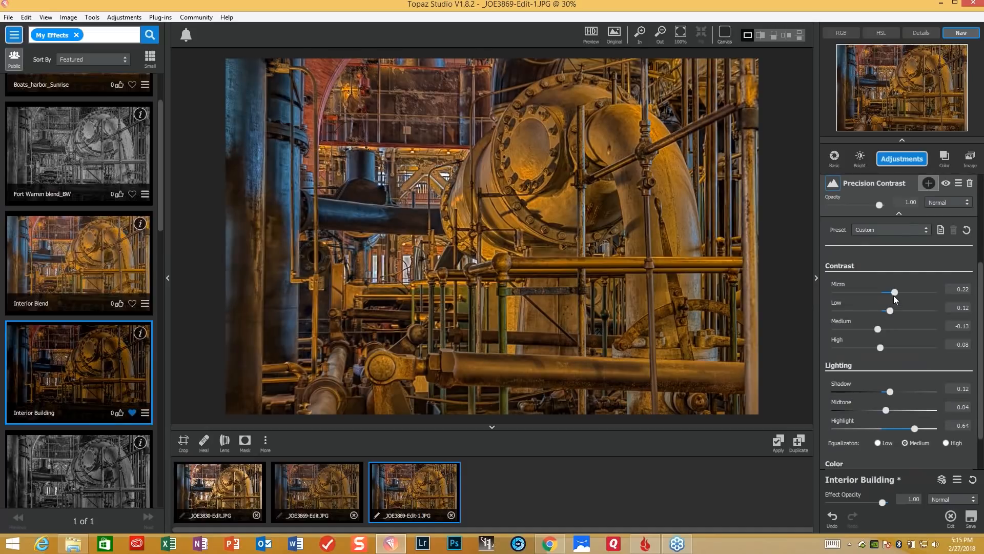
{"action": "left_click_drag", "start_coordinate": [889, 311], "coordinate": [890, 310]}
{"action": "left_click", "coordinate": [894, 291]}
{"action": "left_click", "coordinate": [891, 311]}
{"action": "left_click_drag", "start_coordinate": [893, 293], "coordinate": [905, 290]}
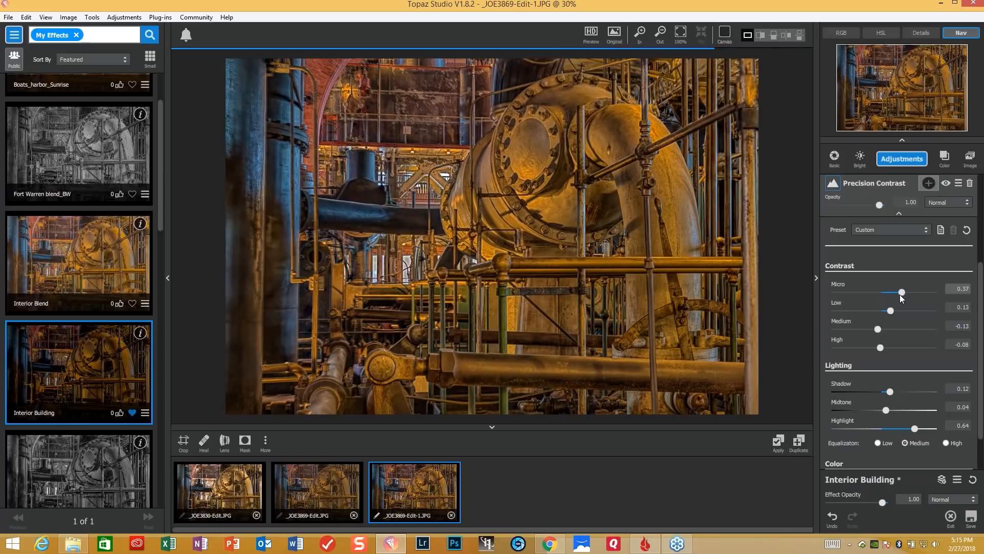
{"action": "left_click", "coordinate": [900, 293]}
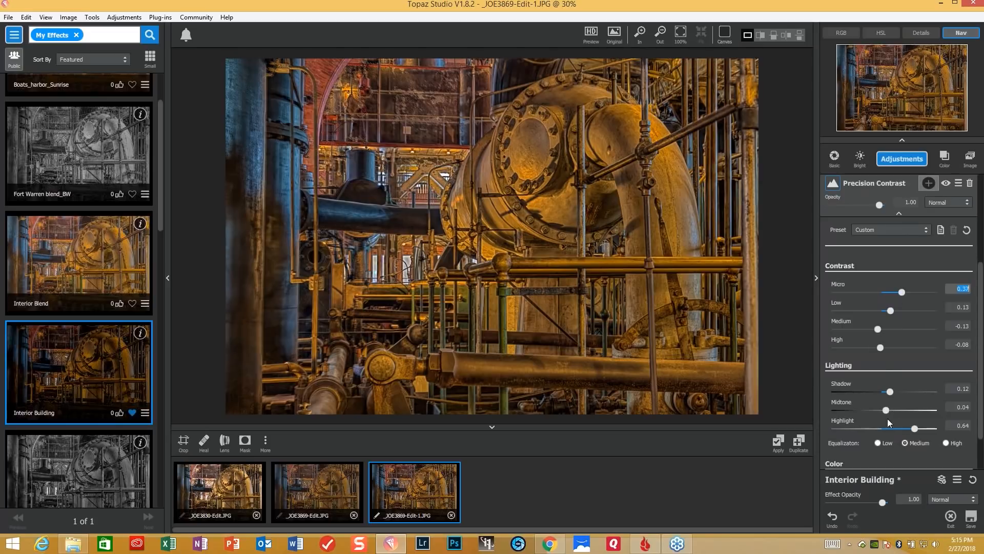
- Set the Precision Contrast lighting to Highlight -0.29, Midtone -0.12 and Shadow -0.21
{"action": "left_click_drag", "start_coordinate": [914, 430], "coordinate": [879, 413]}
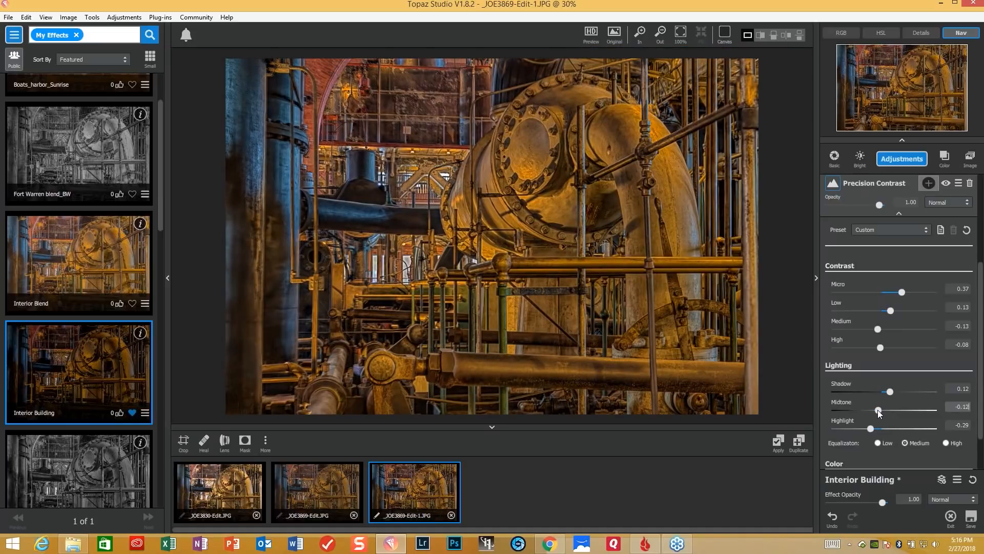
{"action": "left_click", "coordinate": [886, 393]}
{"action": "left_click_drag", "start_coordinate": [886, 391], "coordinate": [871, 391]}
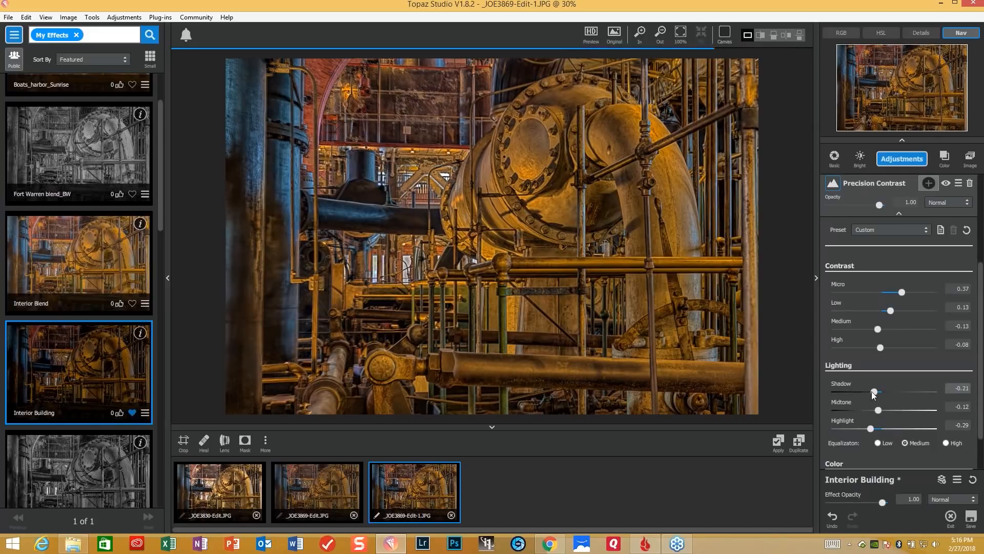
- In HSL Color Tuning, set the Red Saturation to -0.24 and the Red Lightness to -0.27
{"action": "scroll", "coordinate": [974, 370], "scroll_direction": "down", "scroll_amount": 3}
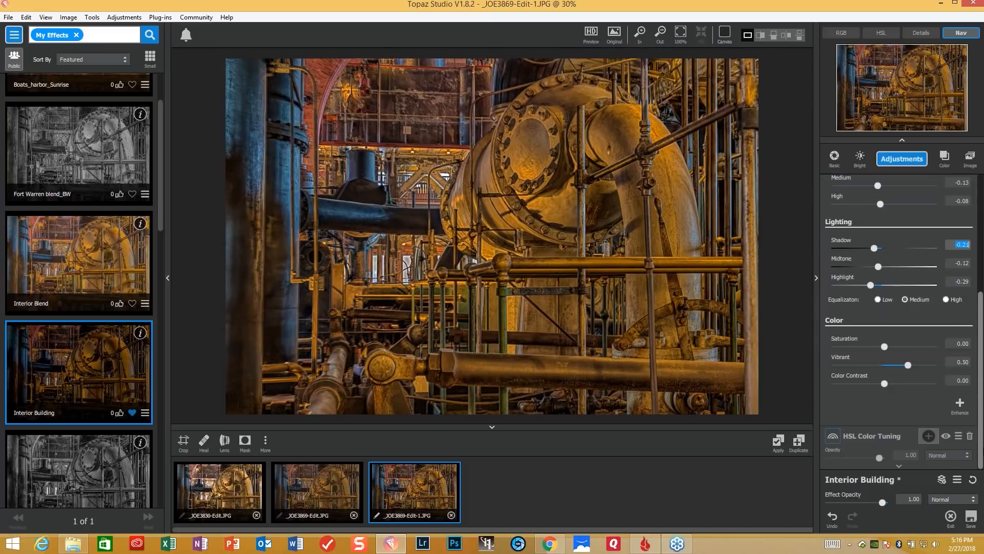
{"action": "left_click", "coordinate": [898, 467]}
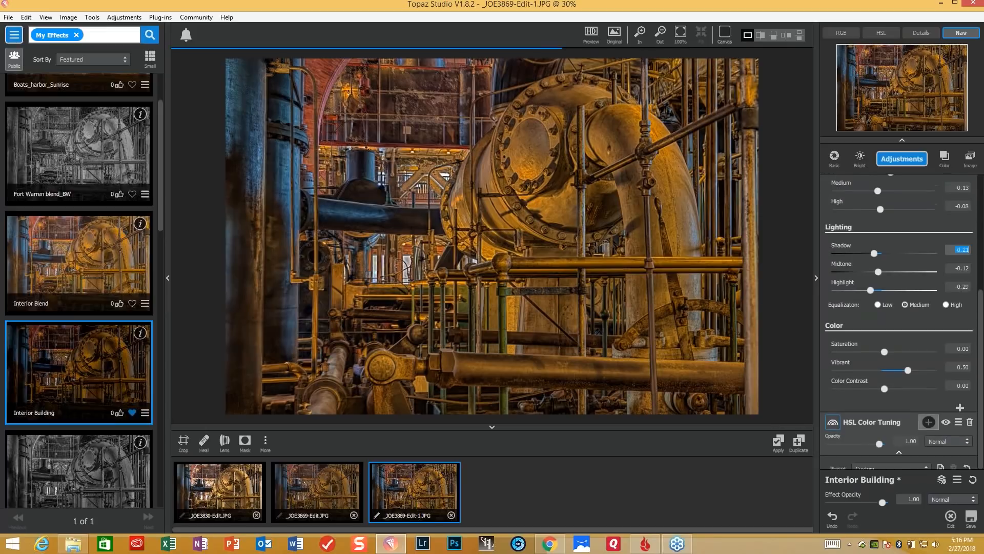
{"action": "mouse_move", "coordinate": [851, 283]}
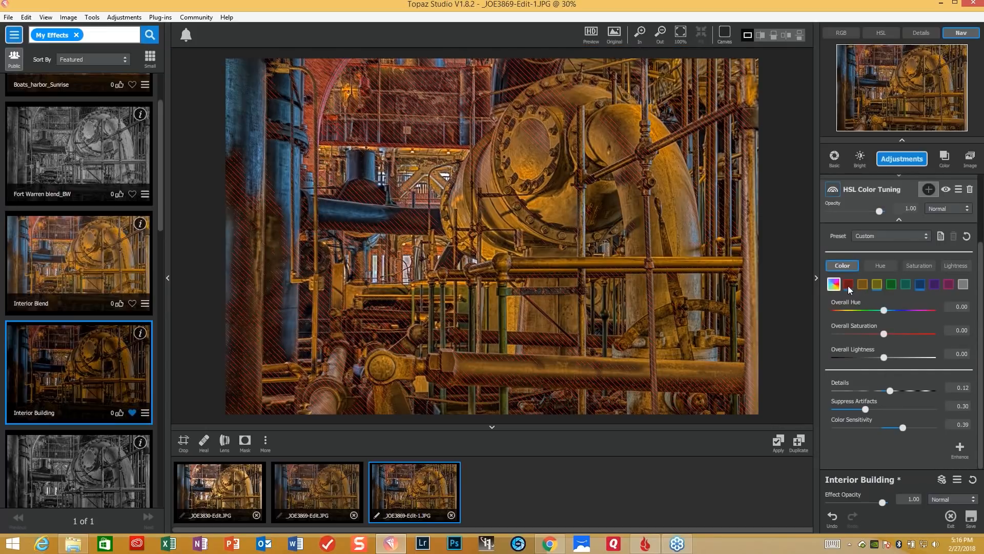
{"action": "left_click", "coordinate": [848, 285]}
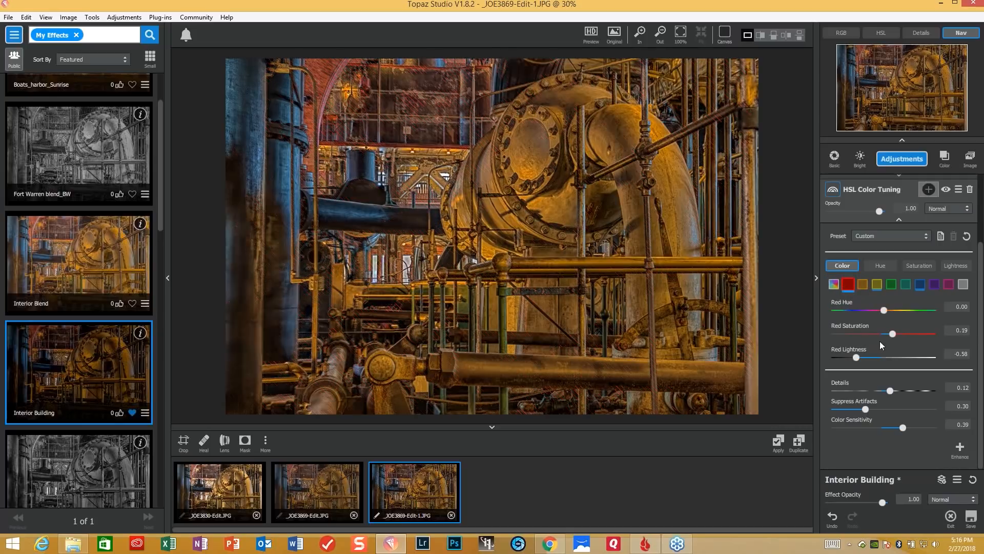
{"action": "left_click_drag", "start_coordinate": [894, 336], "coordinate": [871, 357]}
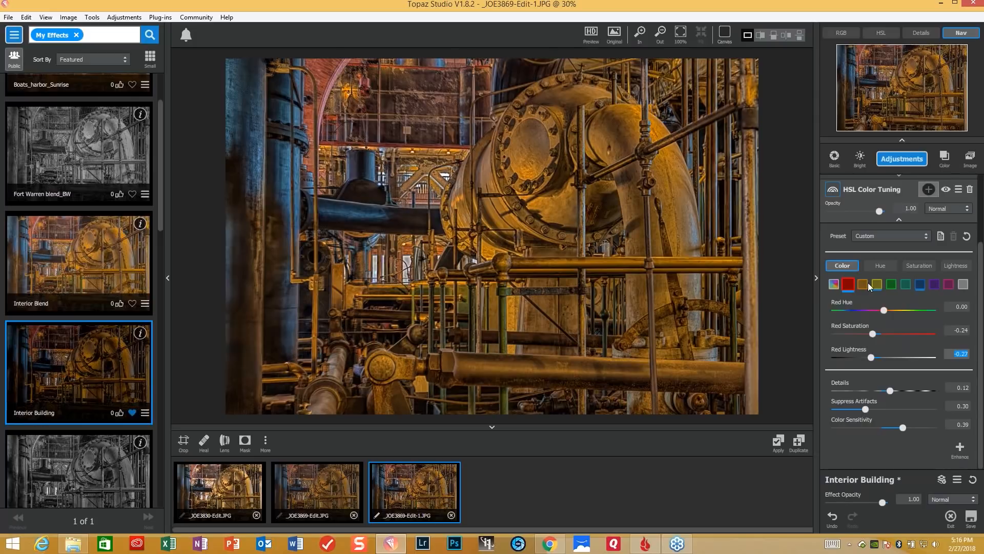
- Set the Orange Saturation to -0.17 and the Orange Lightness to 0.12 in HSL Color Tuning
{"action": "left_click", "coordinate": [866, 286]}
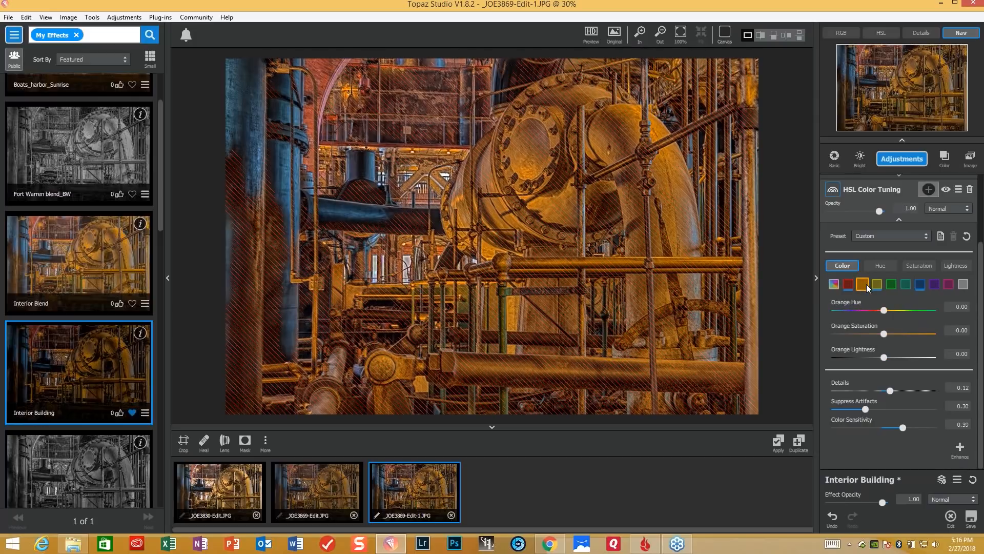
{"action": "left_click", "coordinate": [882, 333]}
{"action": "left_click", "coordinate": [877, 334]}
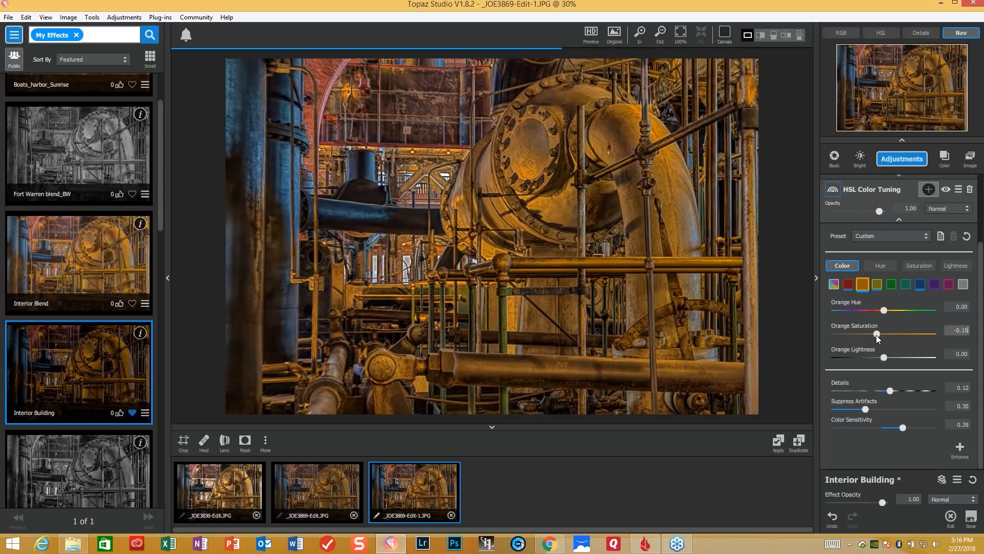
{"action": "left_click", "coordinate": [875, 334]}
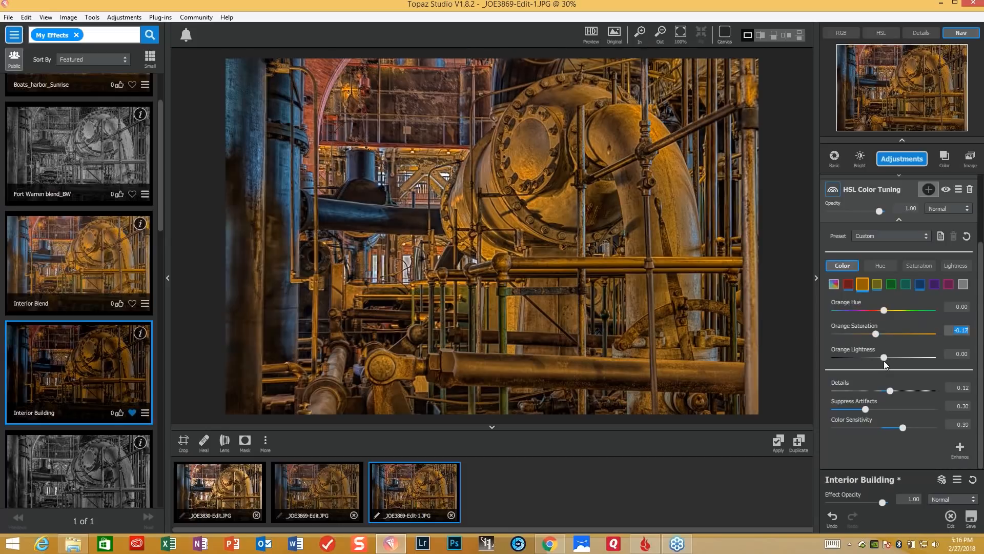
{"action": "left_click_drag", "start_coordinate": [884, 358], "coordinate": [889, 358]}
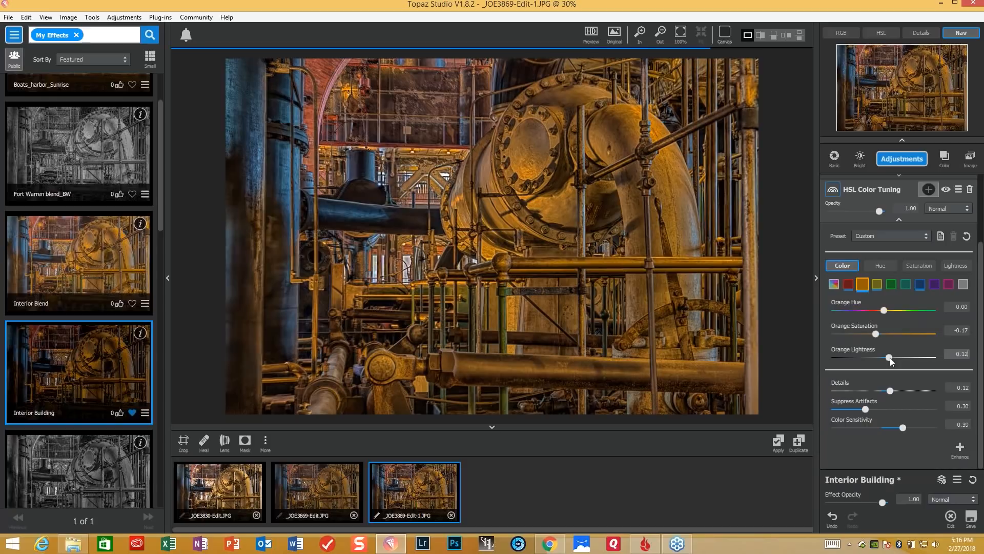
- Lower the Green Saturation to -0.13 in HSL Color Tuning
{"action": "left_click", "coordinate": [891, 285]}
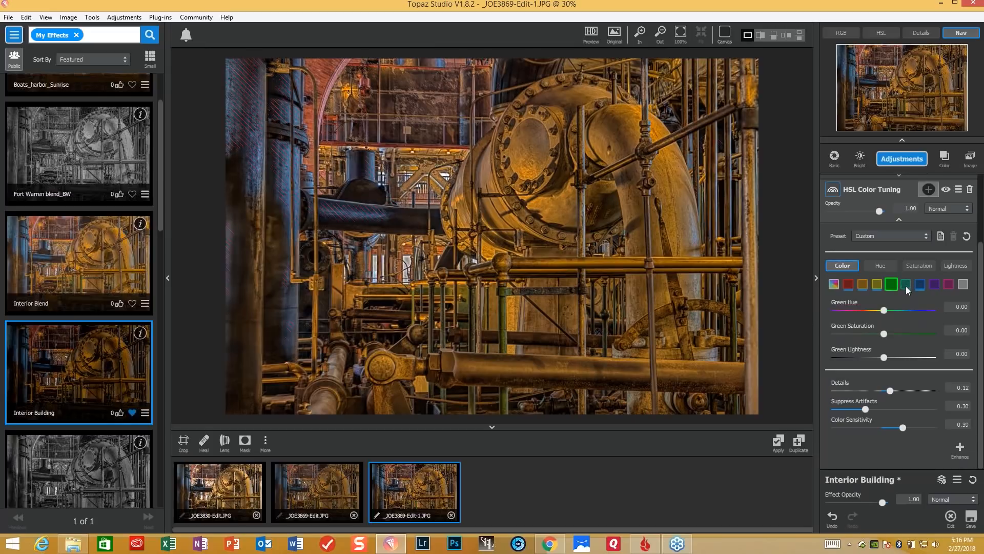
{"action": "left_click", "coordinate": [881, 333]}
{"action": "left_click_drag", "start_coordinate": [878, 333], "coordinate": [876, 333]}
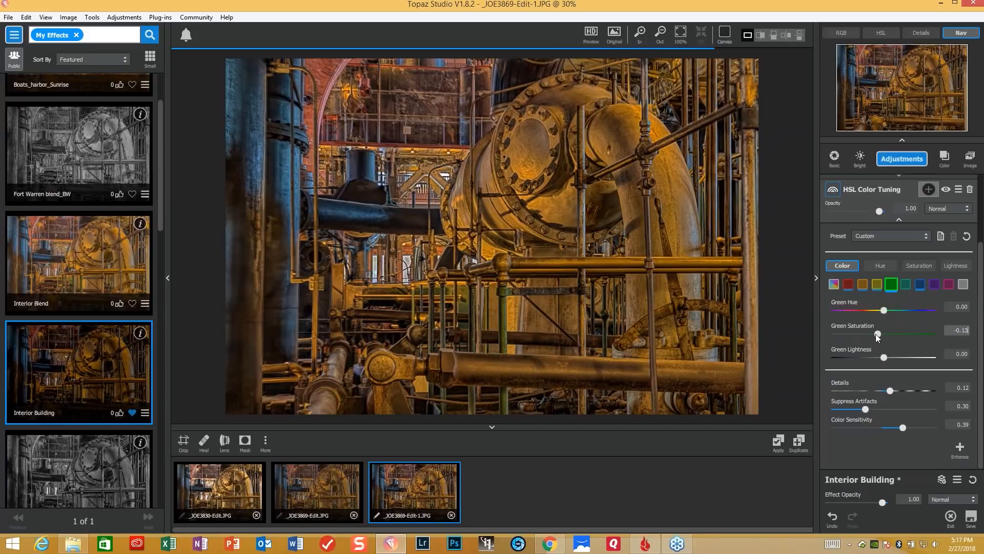
- In HSL Color Tuning, set the Blue Saturation to -0.35 and the Blue Lightness to -0.14
{"action": "left_click", "coordinate": [919, 285]}
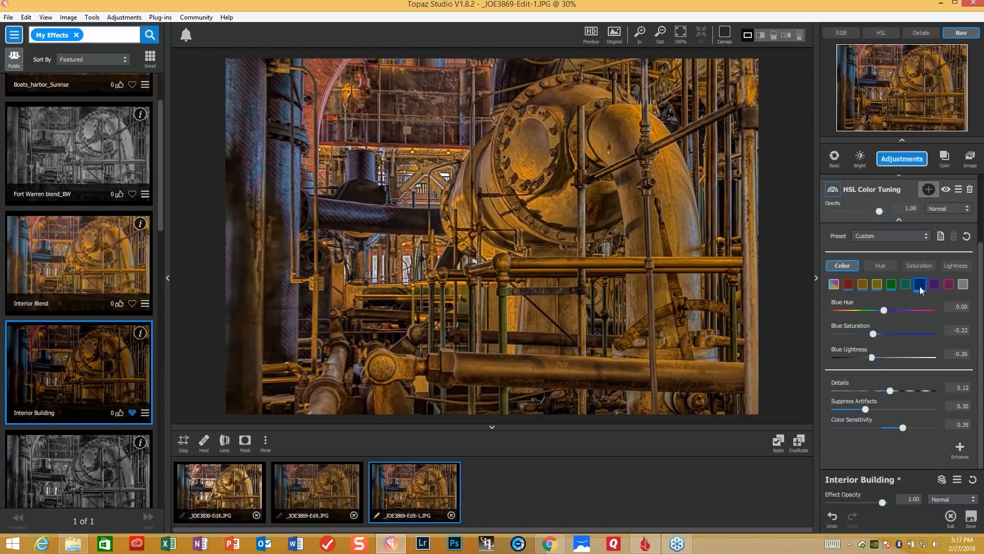
{"action": "left_click_drag", "start_coordinate": [875, 333], "coordinate": [869, 336]}
{"action": "left_click", "coordinate": [873, 357]}
{"action": "left_click", "coordinate": [878, 355]}
- Add an Edges adjustment with Edge Strength 0.16, Suppress Weak Edges 0.19, Suppress Small Edges 0.13 and Edge Thickness 0.11
{"action": "left_click", "coordinate": [903, 163]}
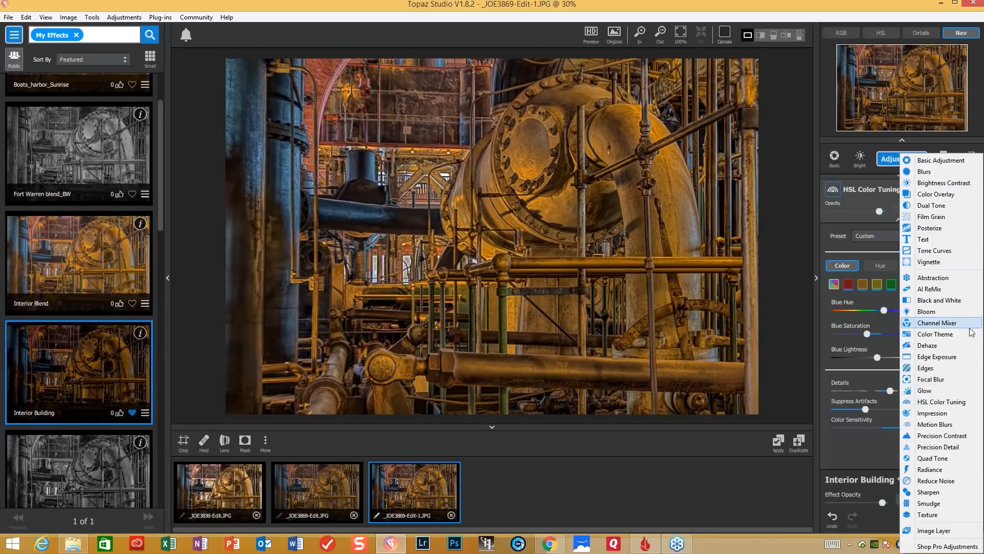
{"action": "left_click", "coordinate": [926, 368]}
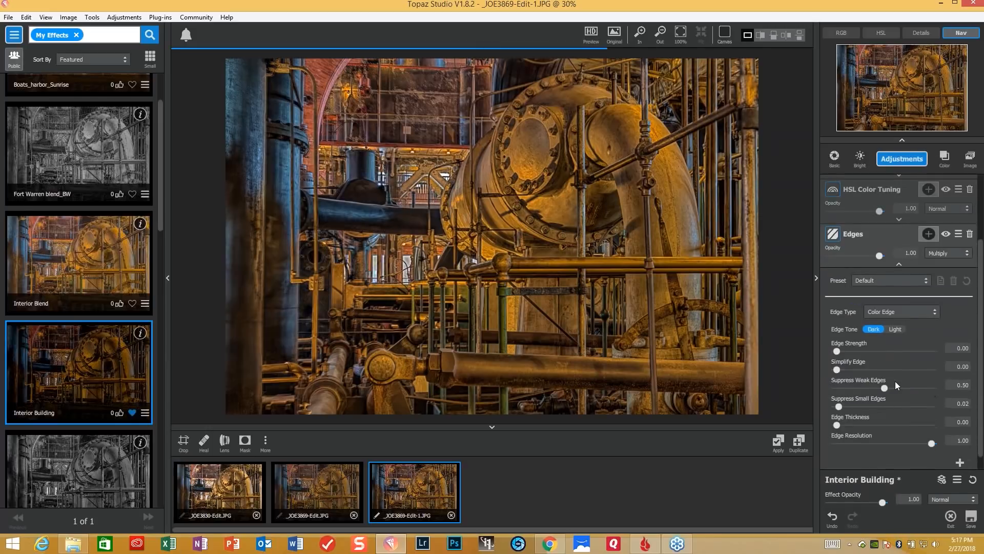
{"action": "left_click_drag", "start_coordinate": [837, 334], "coordinate": [850, 334]}
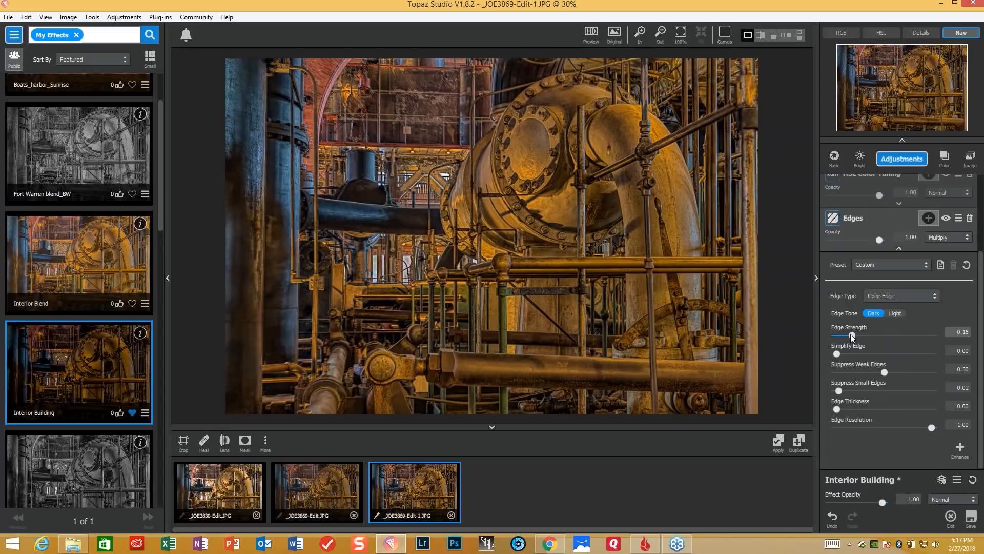
{"action": "left_click_drag", "start_coordinate": [851, 333], "coordinate": [850, 333]}
{"action": "left_click_drag", "start_coordinate": [882, 372], "coordinate": [847, 409]}
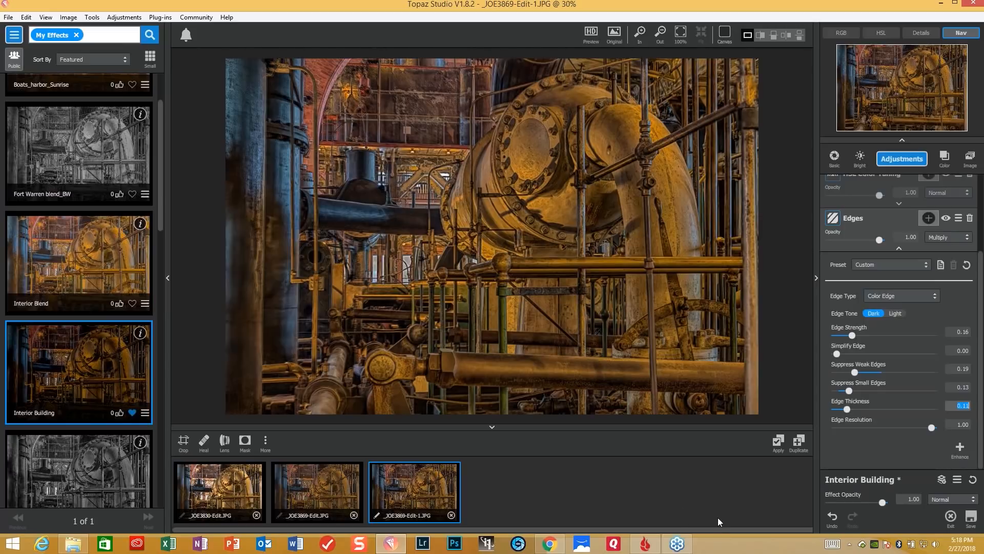
- Close all three open Waterworks images without saving their changes
{"action": "left_click", "coordinate": [451, 515]}
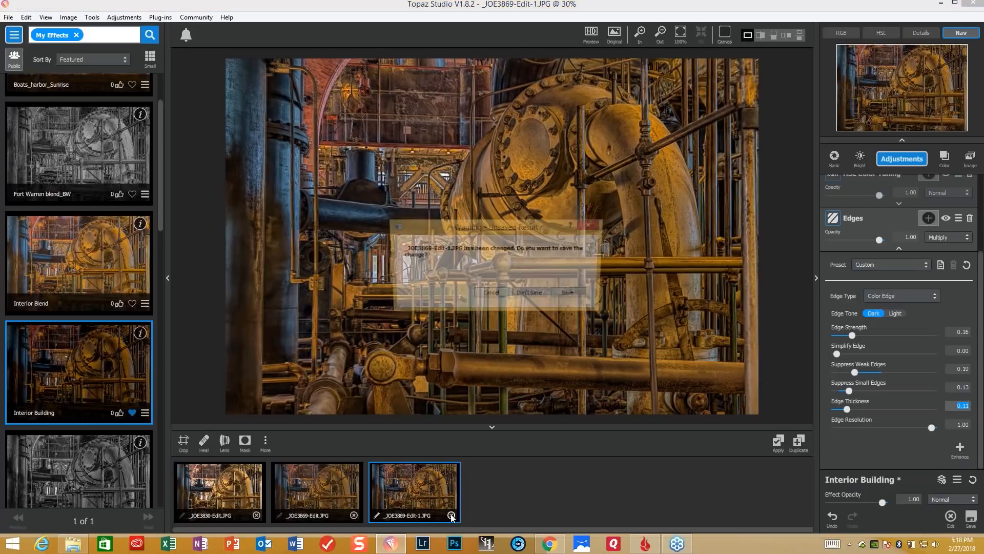
{"action": "left_click", "coordinate": [531, 295]}
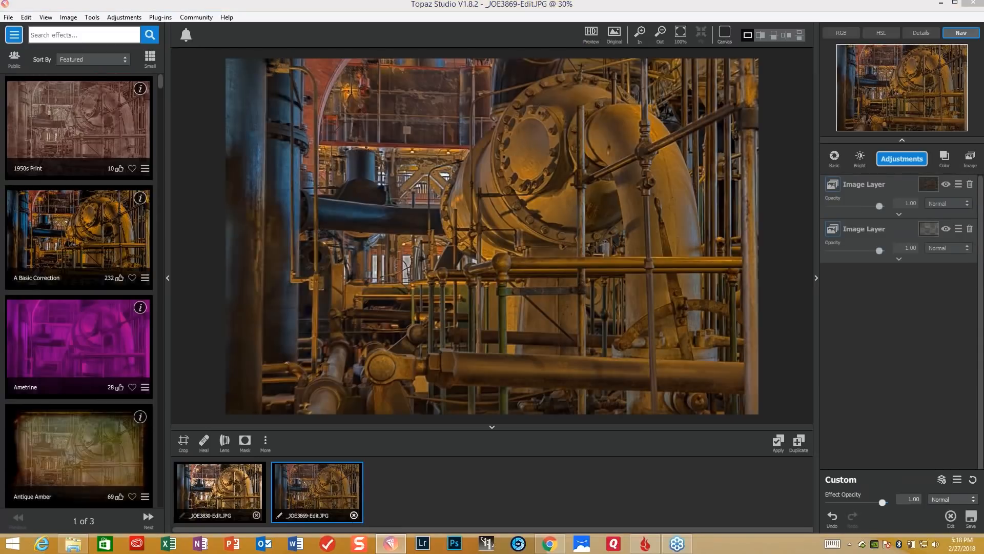
{"action": "left_click", "coordinate": [354, 515]}
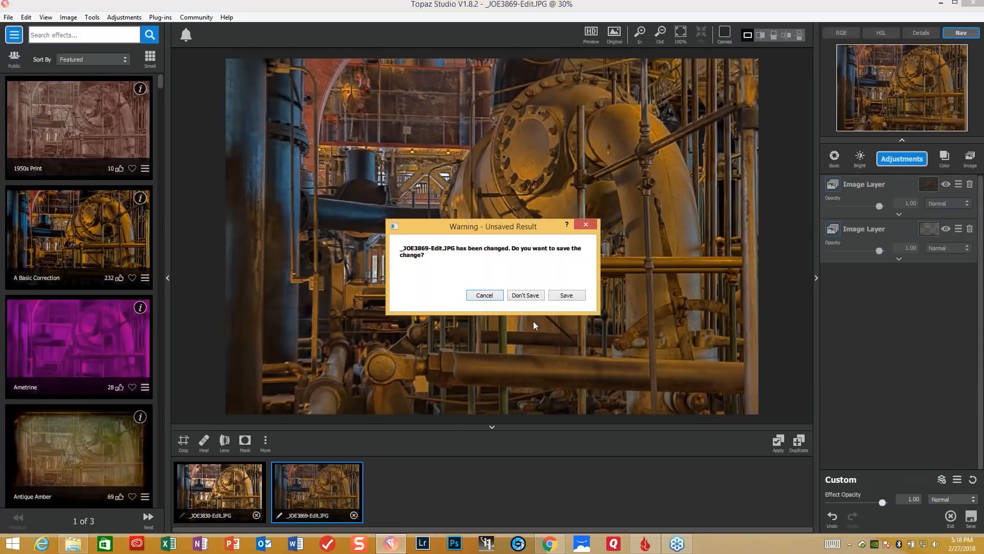
{"action": "left_click", "coordinate": [527, 296]}
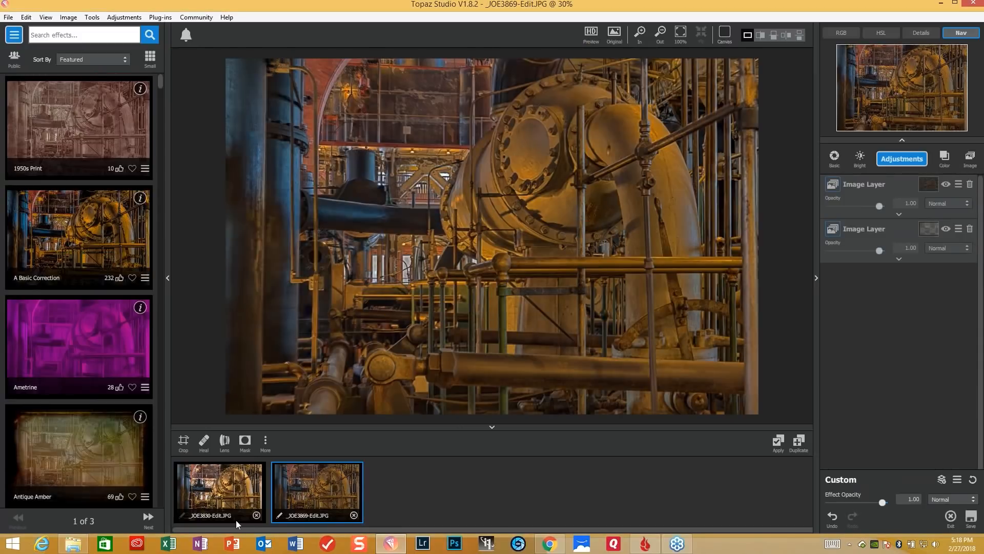
{"action": "left_click", "coordinate": [256, 515]}
{"action": "left_click", "coordinate": [255, 516]}
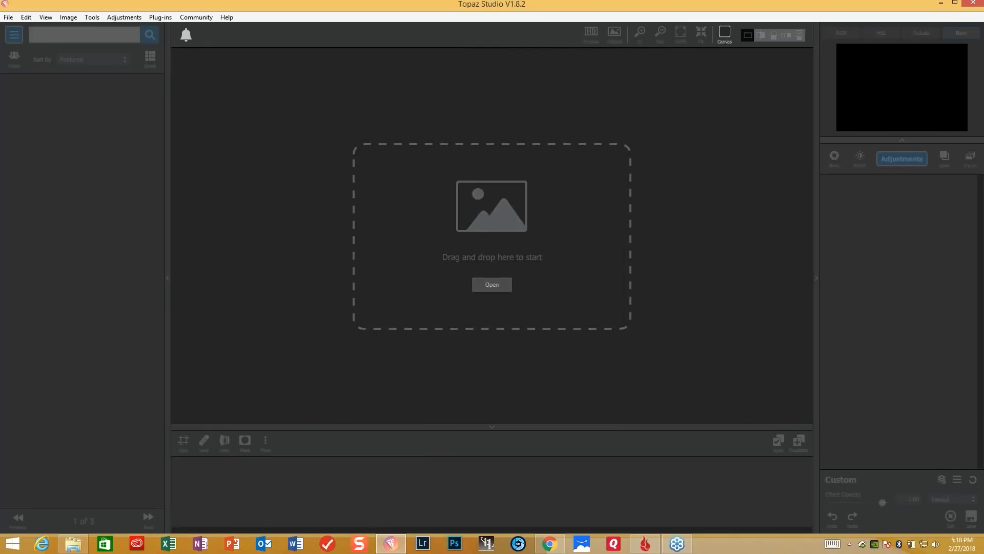
- Open the photos _JOE6523 and _JOE6524 together from the Mystic folder in Feb Webinar Raw
{"action": "left_click", "coordinate": [503, 288]}
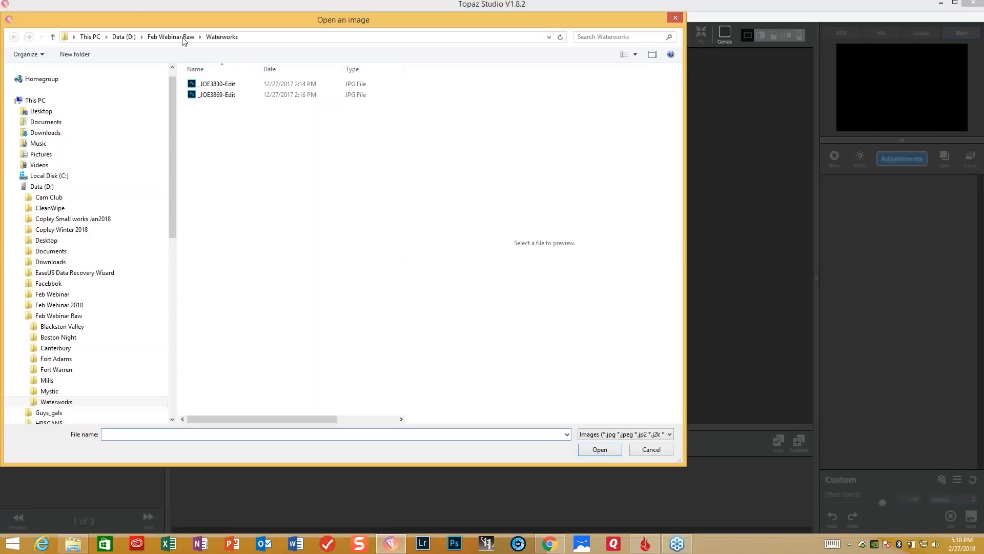
{"action": "left_click", "coordinate": [180, 38]}
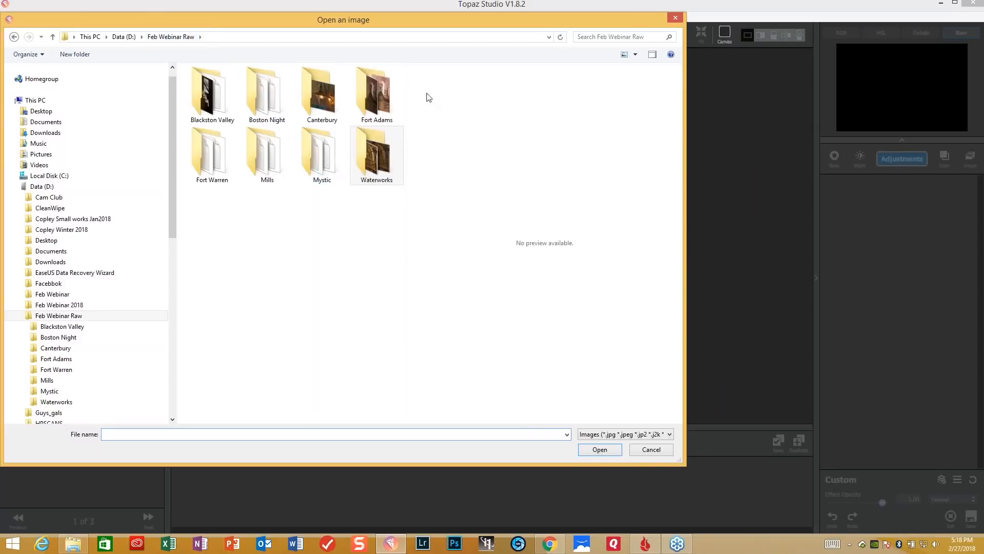
{"action": "double_click", "coordinate": [323, 167]}
{"action": "left_click", "coordinate": [321, 95]}
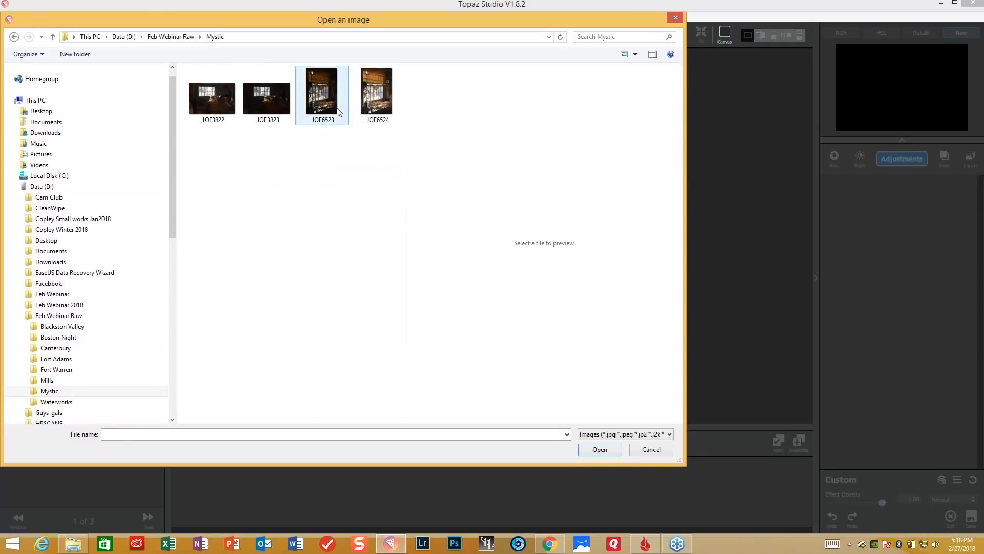
{"action": "left_click", "coordinate": [385, 95], "text": "ctrl"}
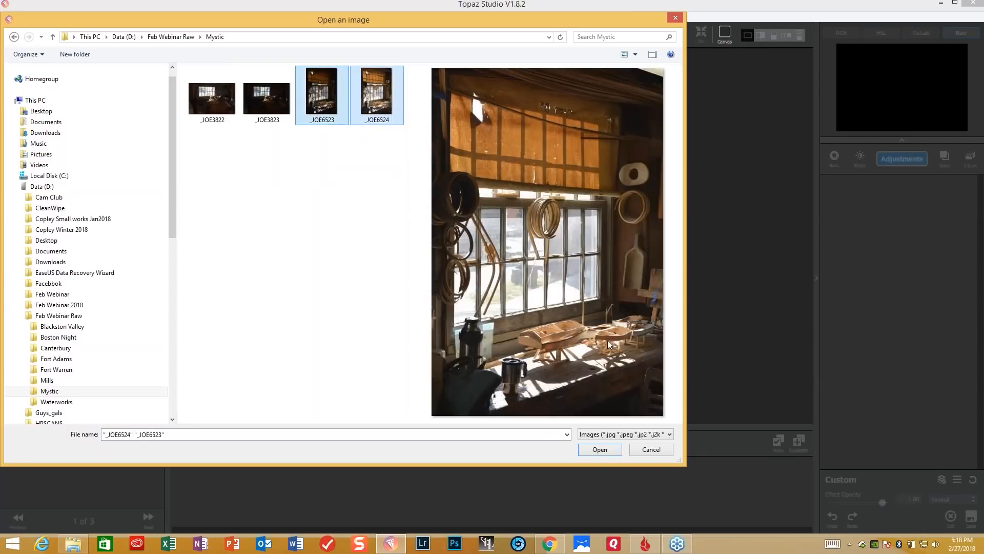
{"action": "left_click", "coordinate": [607, 449]}
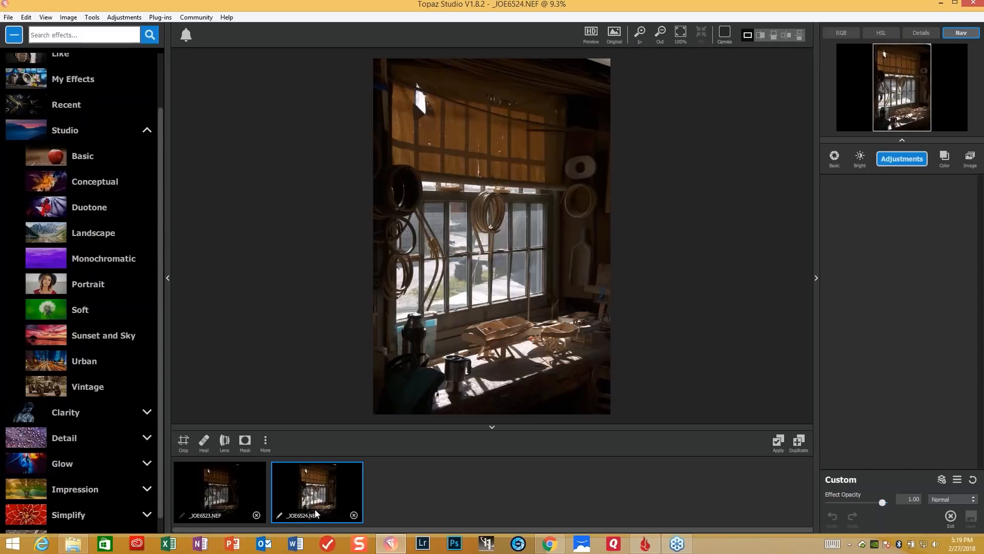
- Add _JOE6523.NEF as an image layer over _JOE6524.NEF and add a Basic Adjustment
{"action": "left_click_drag", "start_coordinate": [218, 496], "coordinate": [931, 224]}
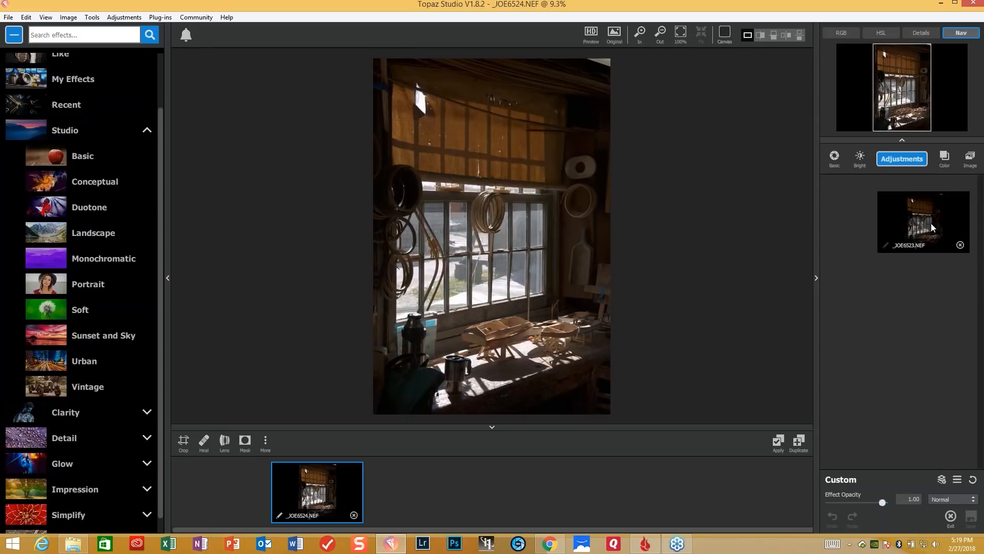
{"action": "left_click_drag", "start_coordinate": [931, 223], "coordinate": [931, 223]}
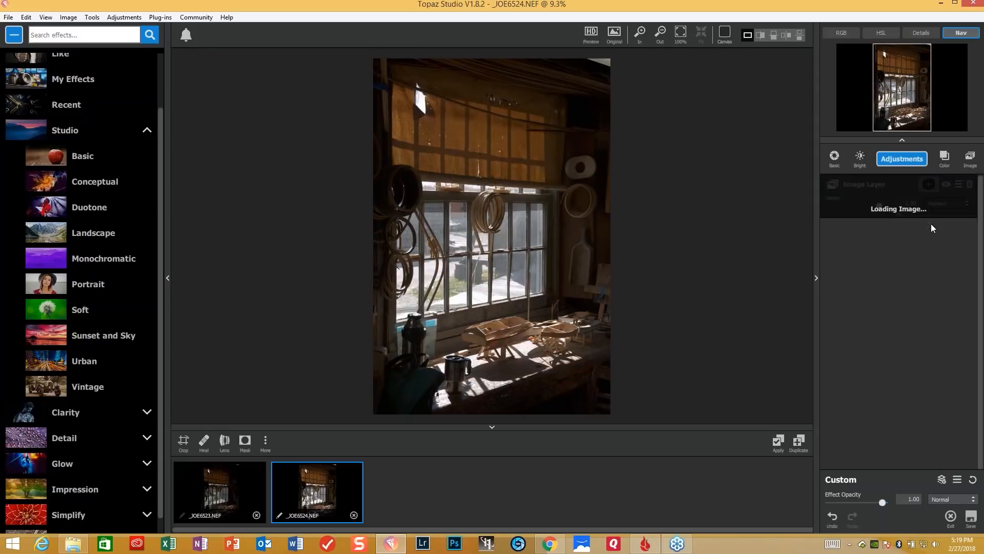
{"action": "left_click", "coordinate": [909, 163]}
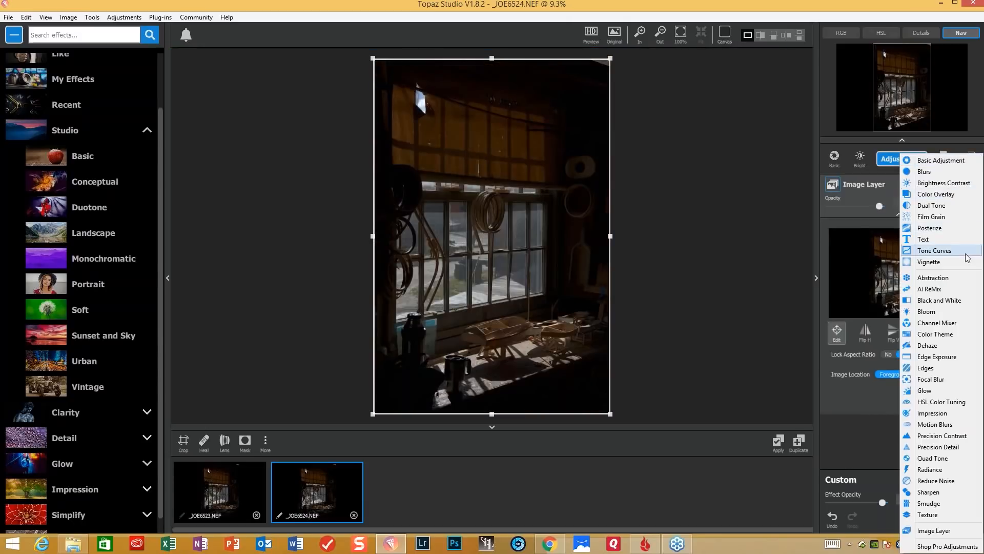
{"action": "left_click", "coordinate": [930, 160]}
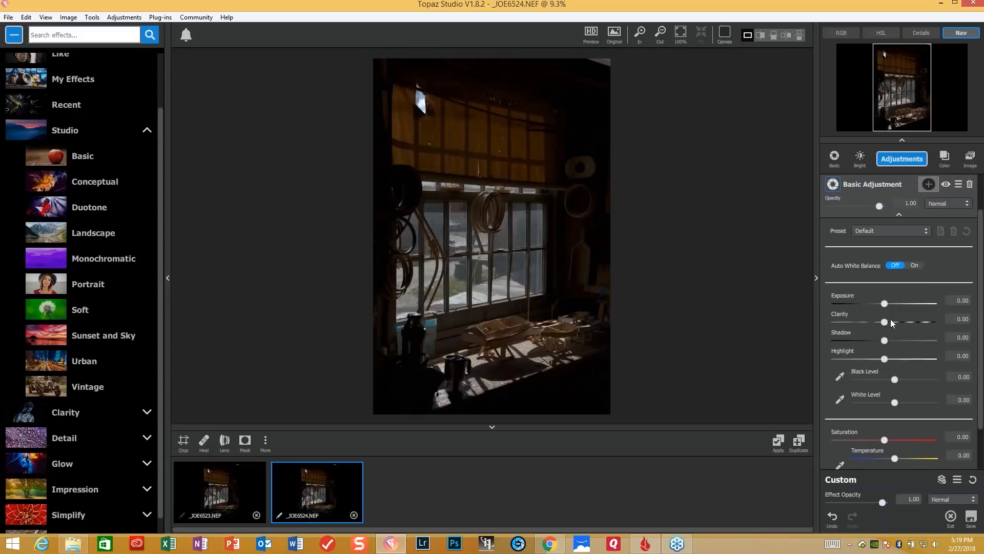
- In the Basic Adjustment, set Shadow to 0.51, Exposure to 0.27 and Clarity to 0.29
{"action": "left_click_drag", "start_coordinate": [886, 344], "coordinate": [907, 341]}
{"action": "left_click", "coordinate": [884, 304]}
{"action": "left_click_drag", "start_coordinate": [884, 304], "coordinate": [896, 304]}
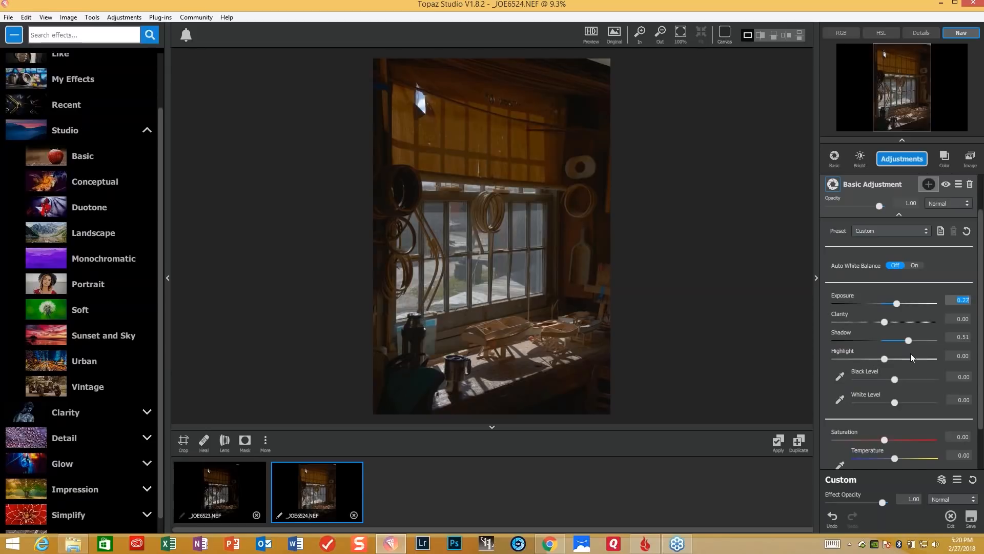
{"action": "left_click_drag", "start_coordinate": [884, 322], "coordinate": [897, 320]}
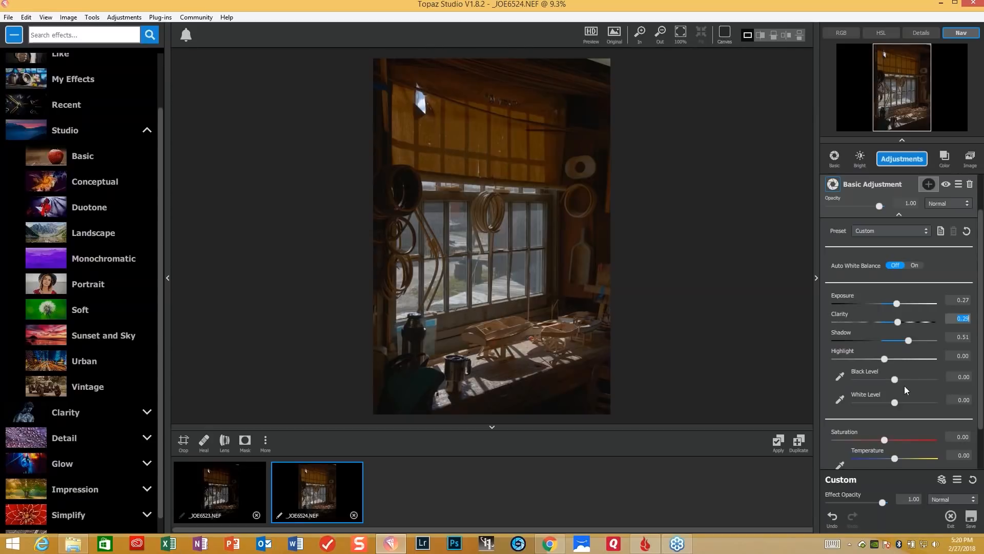
- Sample the Black Level from the dark flask beside the window and the White Level from the bright gap in the shade
{"action": "left_click", "coordinate": [839, 378]}
{"action": "left_click", "coordinate": [421, 334]}
{"action": "left_click", "coordinate": [840, 400]}
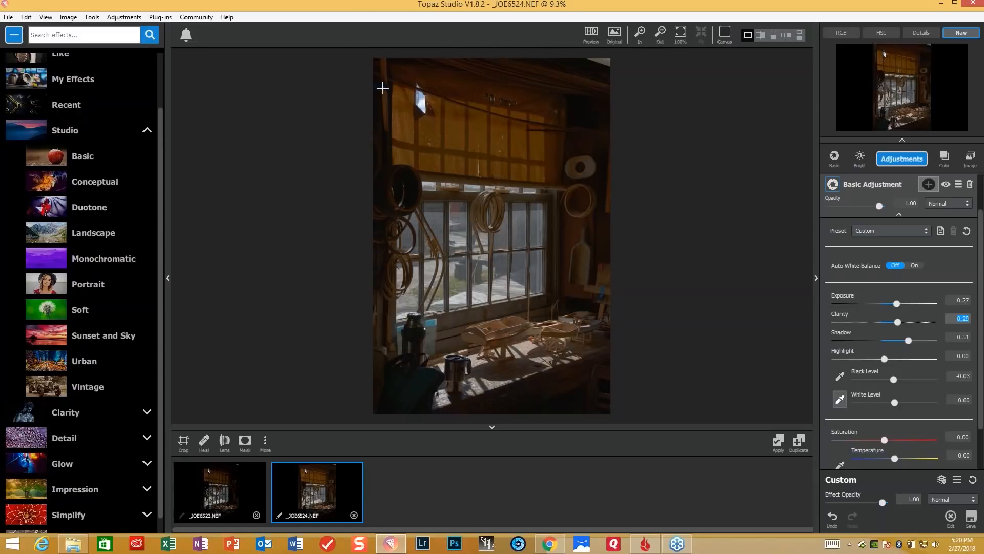
{"action": "left_click", "coordinate": [421, 105]}
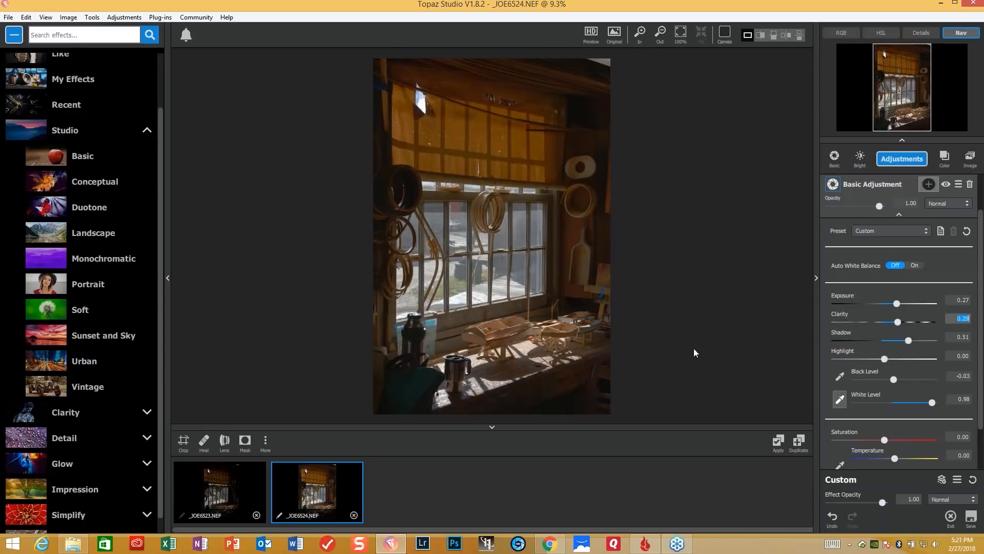
- Add _JOE6524.NEF as a second image layer and invert its mask to black
{"action": "left_click", "coordinate": [969, 162]}
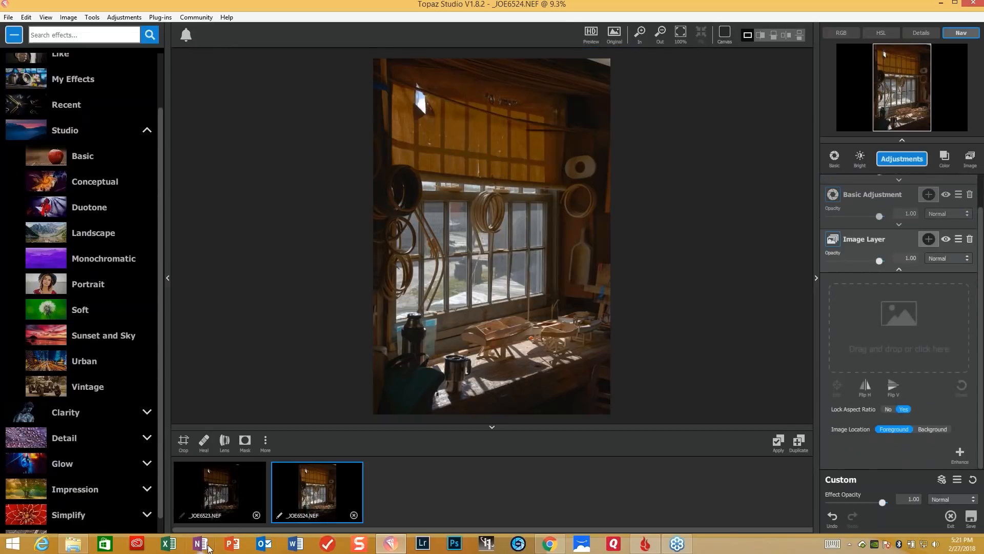
{"action": "left_click_drag", "start_coordinate": [303, 514], "coordinate": [888, 338]}
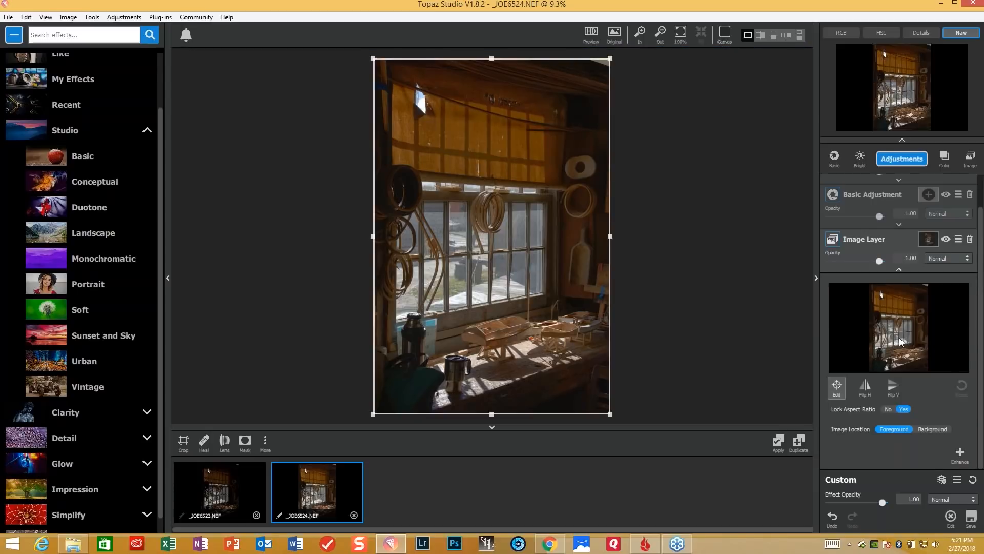
{"action": "left_click", "coordinate": [929, 242]}
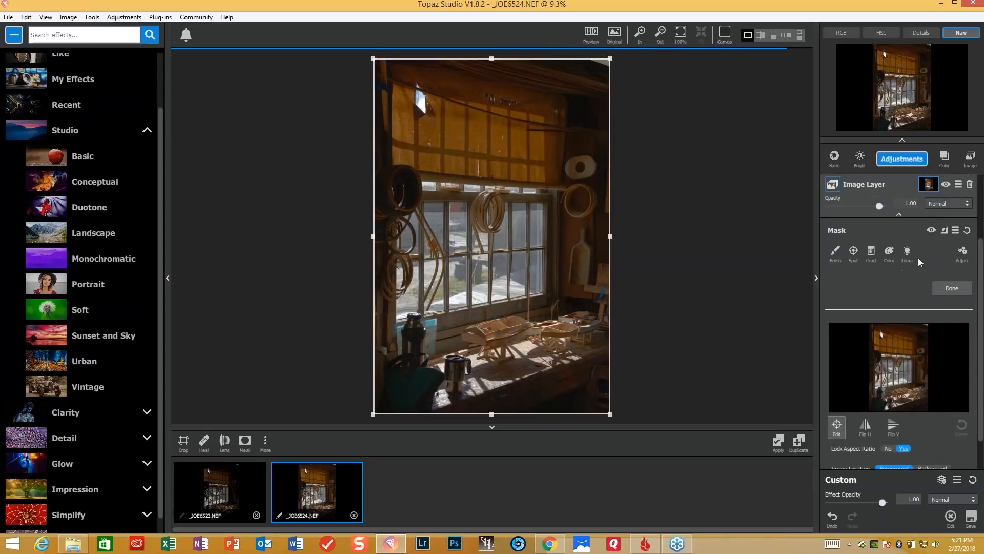
{"action": "left_click", "coordinate": [944, 231]}
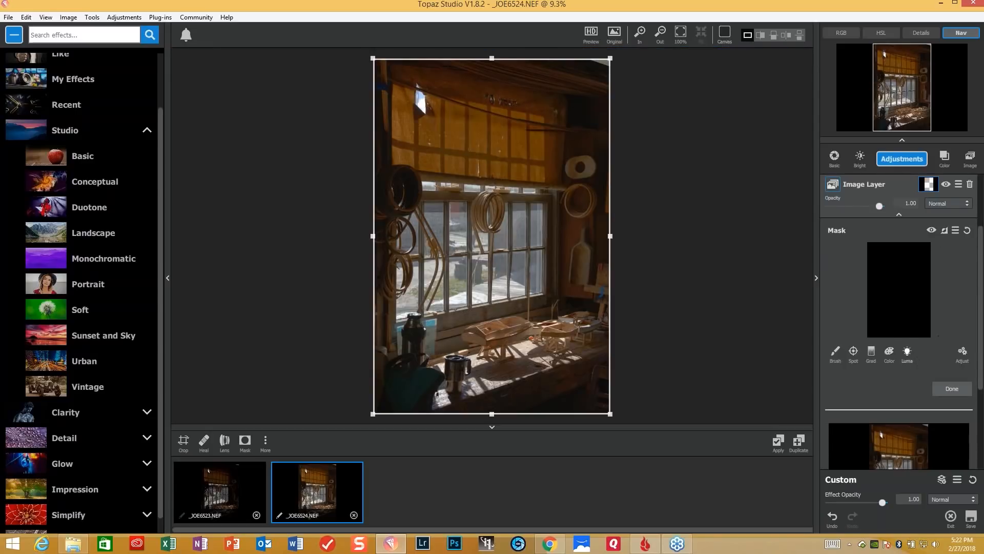
- Create a luminosity selection in the mask by sampling the window shade, with Mask Transparency at 0.67
{"action": "left_click", "coordinate": [907, 353]}
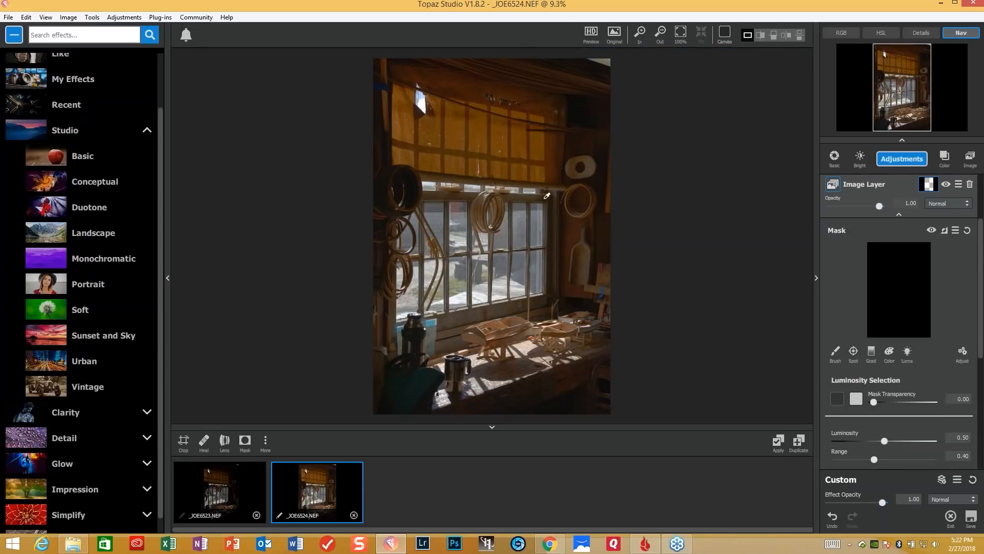
{"action": "left_click", "coordinate": [551, 149]}
{"action": "left_click_drag", "start_coordinate": [875, 401], "coordinate": [913, 399]}
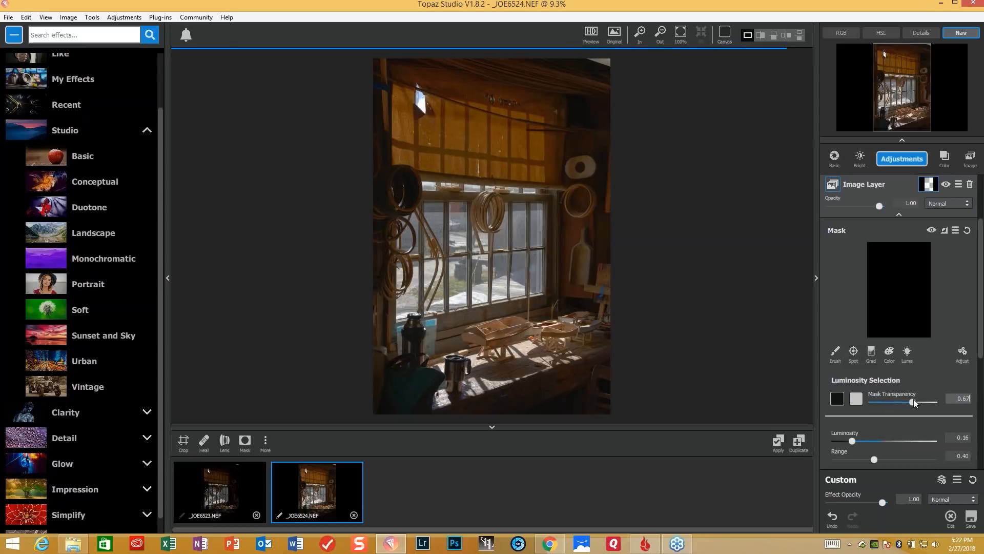
{"action": "left_click_drag", "start_coordinate": [913, 398], "coordinate": [913, 399]}
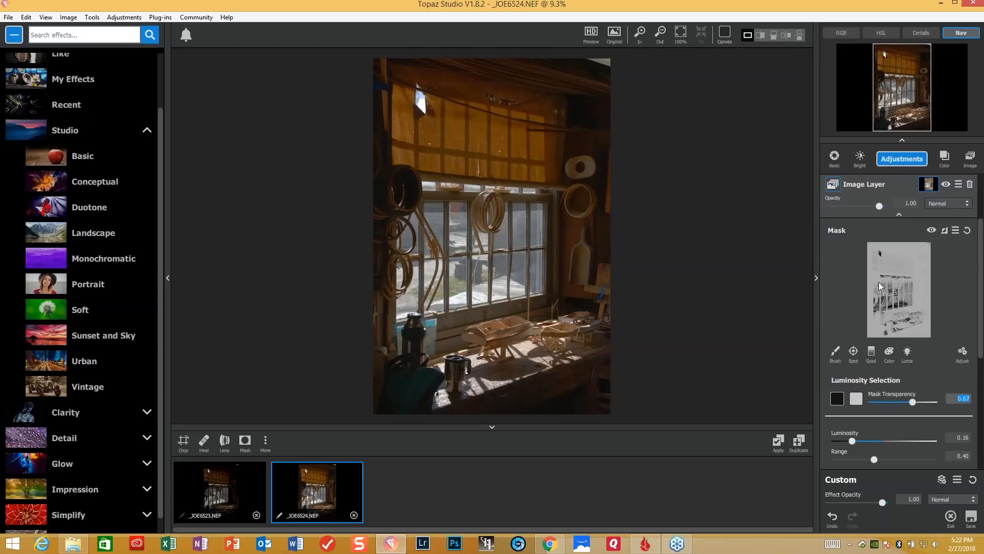
- Refine the luminosity mask with Mask Transparency 1.00, Luminosity 0.12 and Range 0.41
{"action": "left_click_drag", "start_coordinate": [847, 439], "coordinate": [837, 438]}
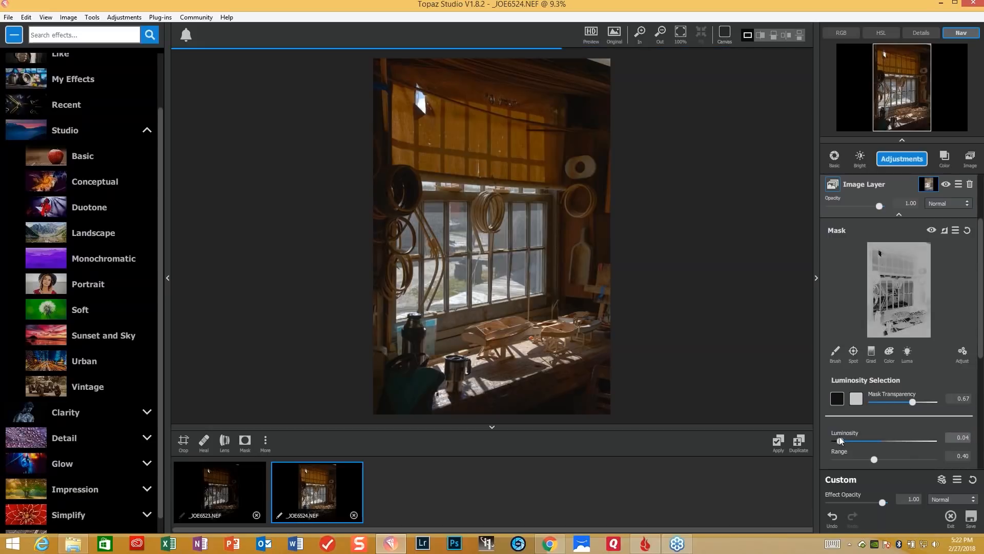
{"action": "left_click_drag", "start_coordinate": [838, 436], "coordinate": [886, 459]}
{"action": "left_click_drag", "start_coordinate": [912, 403], "coordinate": [932, 403]}
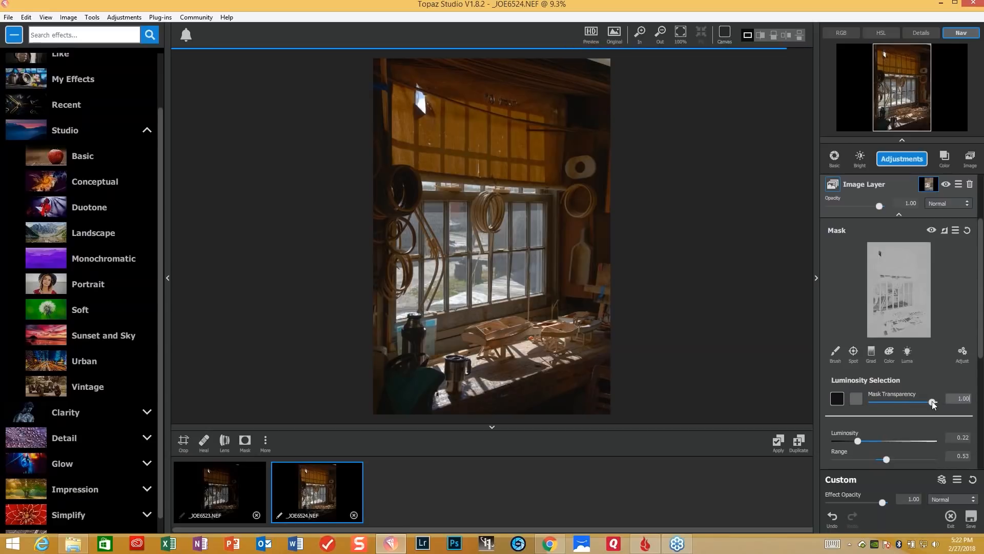
{"action": "left_click_drag", "start_coordinate": [858, 441], "coordinate": [848, 441]}
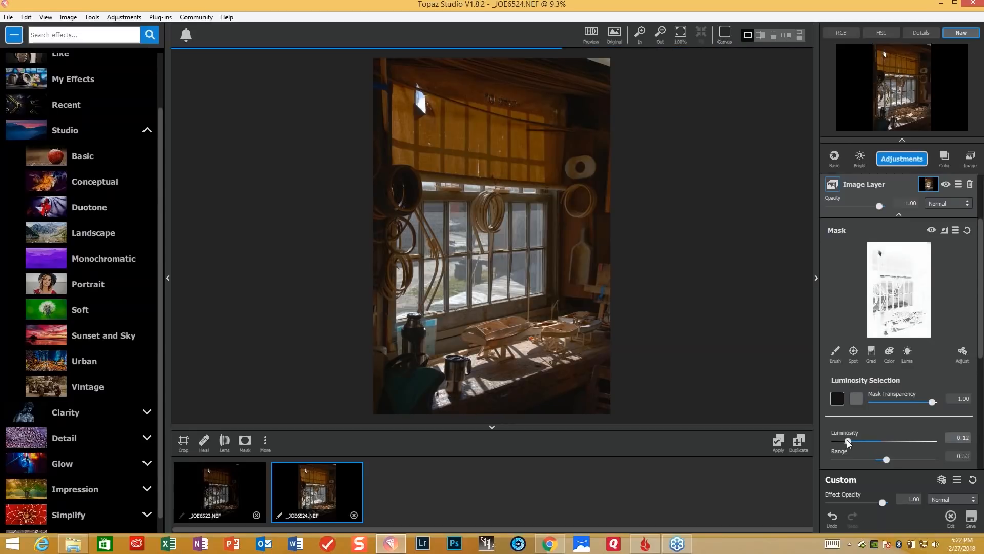
{"action": "left_click_drag", "start_coordinate": [885, 460], "coordinate": [874, 460]}
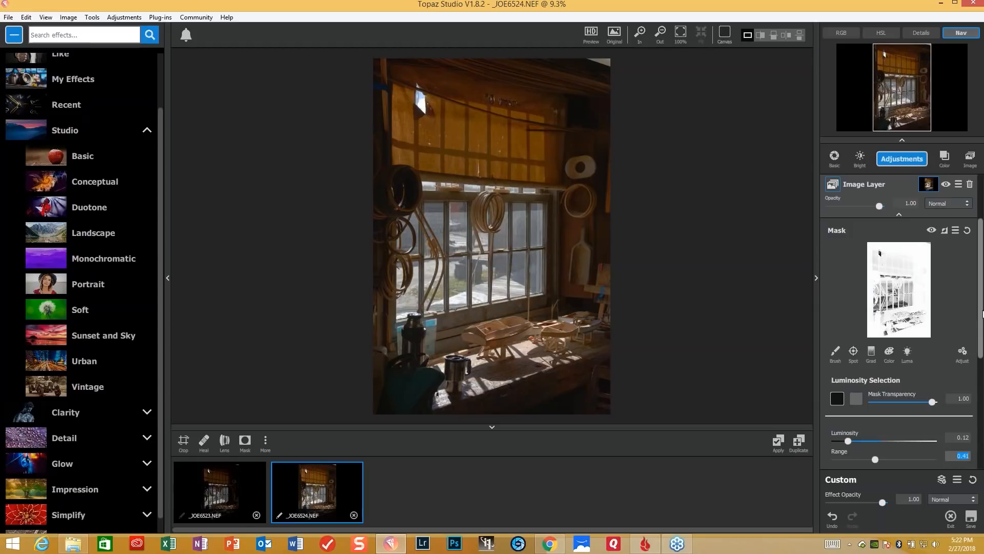
- Finish the luminosity selection on the image layer mask and apply the blended adjustments to a new image
{"action": "scroll", "coordinate": [962, 320], "scroll_direction": "down", "scroll_amount": 3}
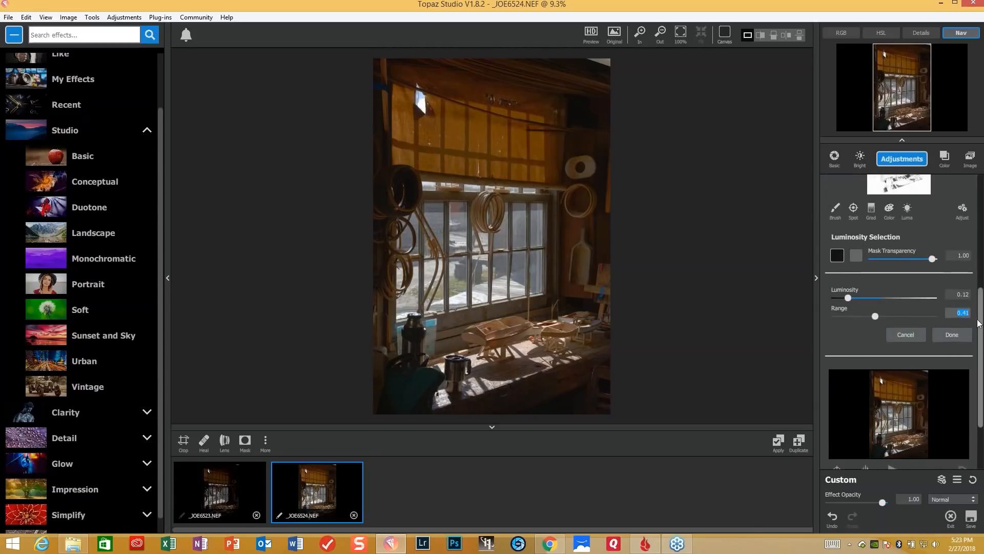
{"action": "scroll", "coordinate": [981, 316], "scroll_direction": "up", "scroll_amount": 3}
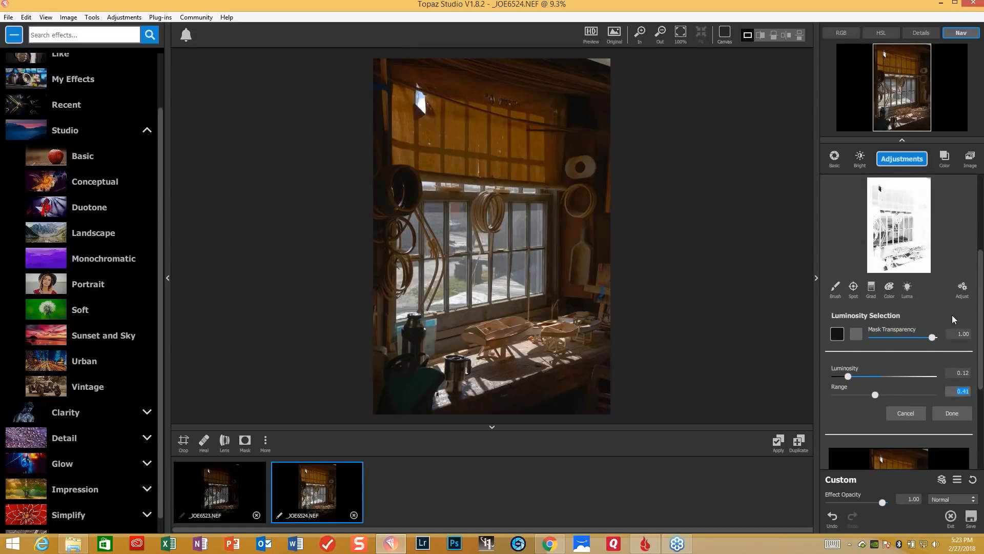
{"action": "left_click", "coordinate": [954, 417]}
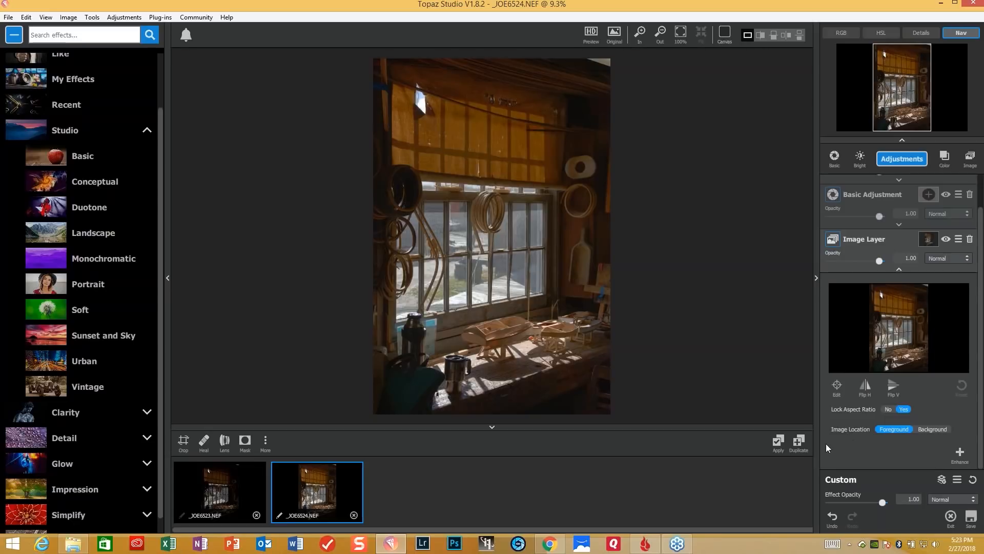
{"action": "left_click", "coordinate": [779, 446]}
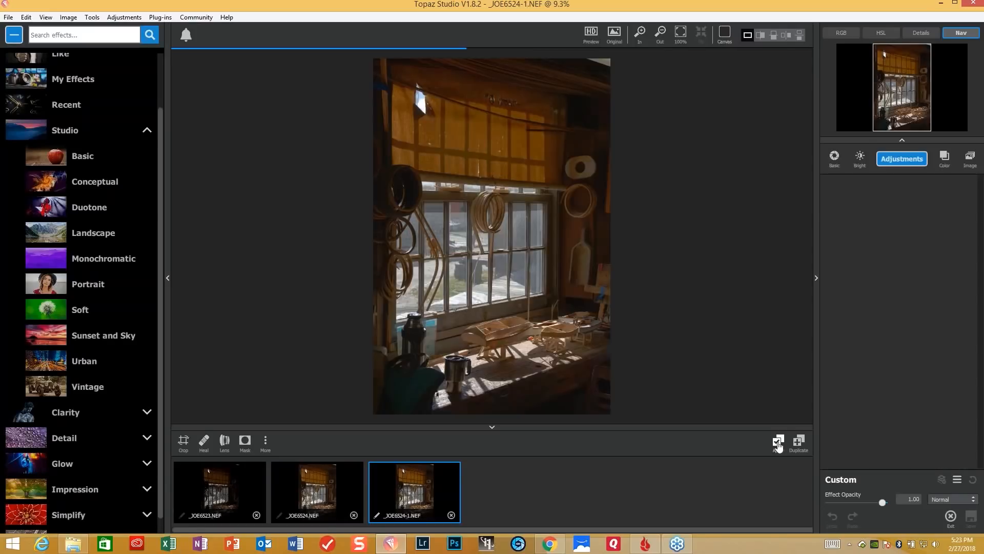
- Apply the saved Interior Blend effect and set its Basic Adjustment to Exposure 0.16, Clarity 0.43 and Shadow 0.54
{"action": "left_click", "coordinate": [88, 83]}
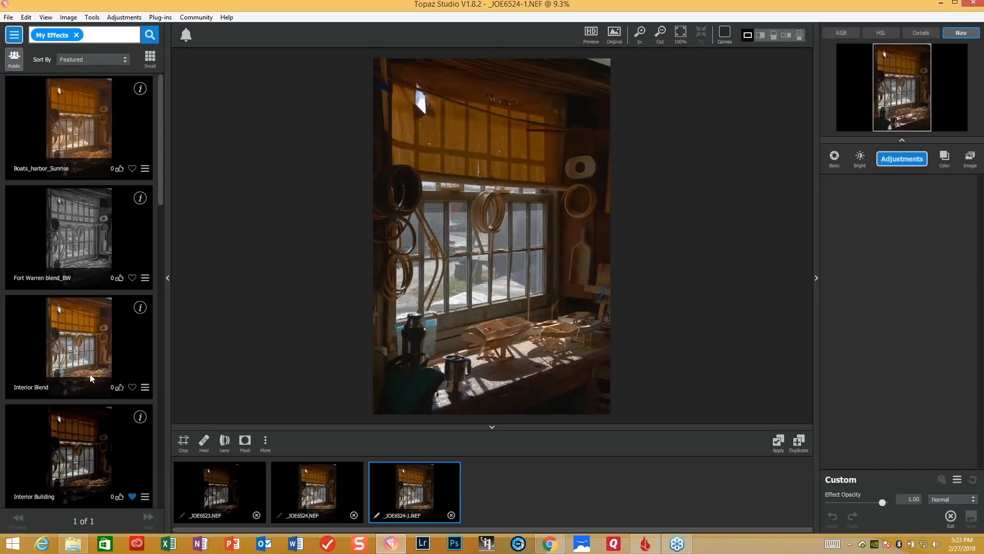
{"action": "left_click", "coordinate": [88, 343]}
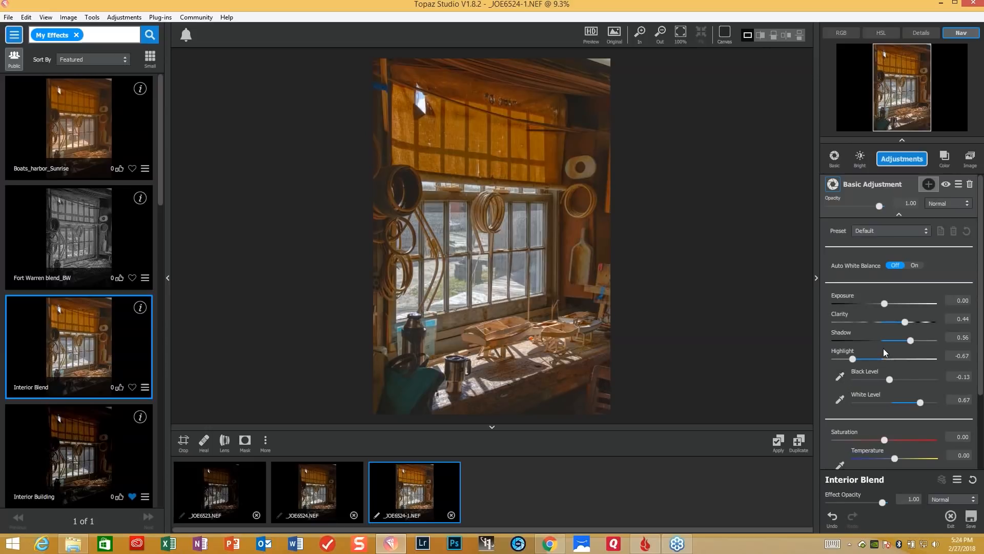
{"action": "left_click", "coordinate": [884, 302]}
{"action": "left_click_drag", "start_coordinate": [883, 303], "coordinate": [894, 306]}
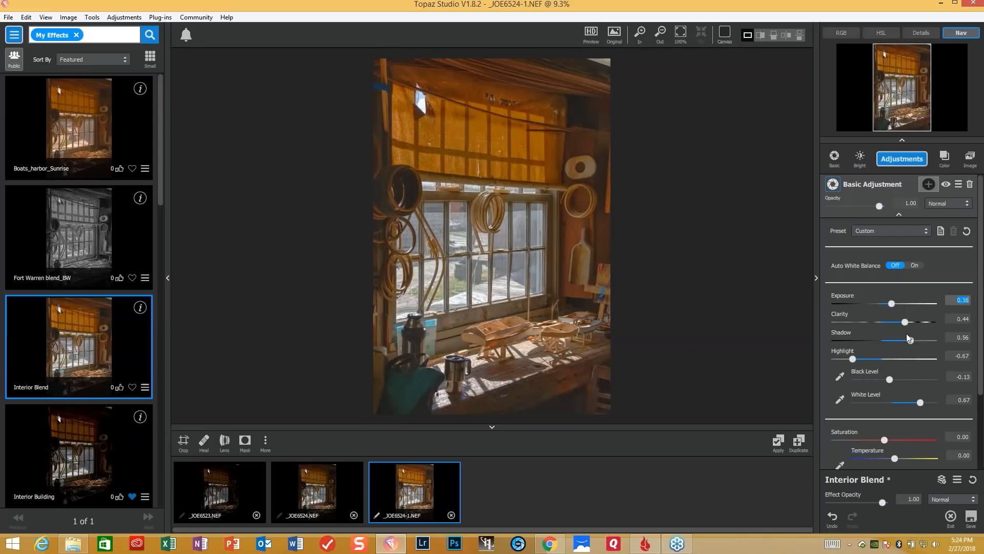
{"action": "left_click", "coordinate": [905, 323]}
{"action": "left_click", "coordinate": [911, 340]}
{"action": "mouse_move", "coordinate": [911, 340]}
{"action": "left_mouse_down"}
{"action": "mouse_move", "coordinate": [899, 342]}
{"action": "mouse_move", "coordinate": [910, 343]}
{"action": "left_mouse_up"}
- In the effect's Precision Contrast adjustment, set Micro contrast to 0.23 and Low contrast to 0.16
{"action": "scroll", "coordinate": [872, 380], "scroll_direction": "down", "scroll_amount": 3}
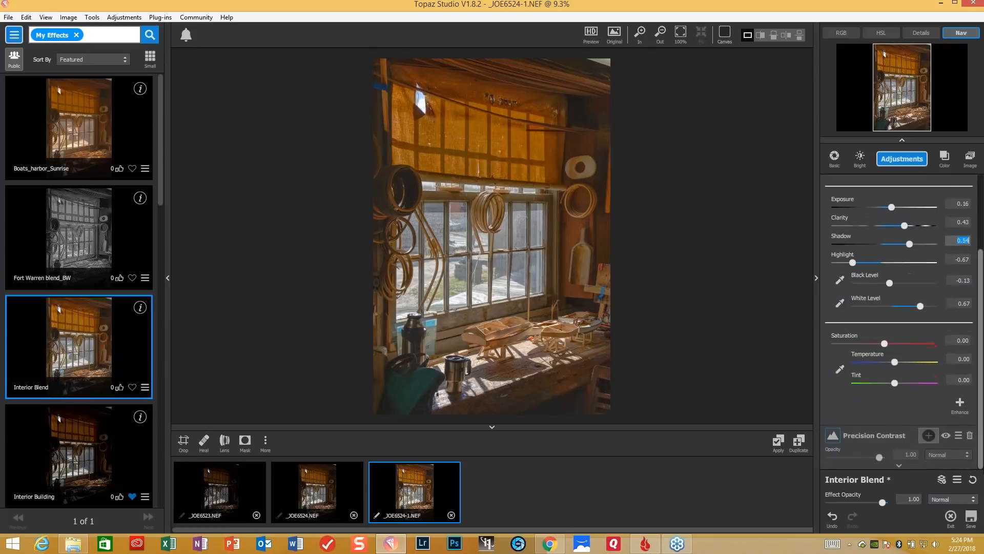
{"action": "left_click", "coordinate": [898, 467]}
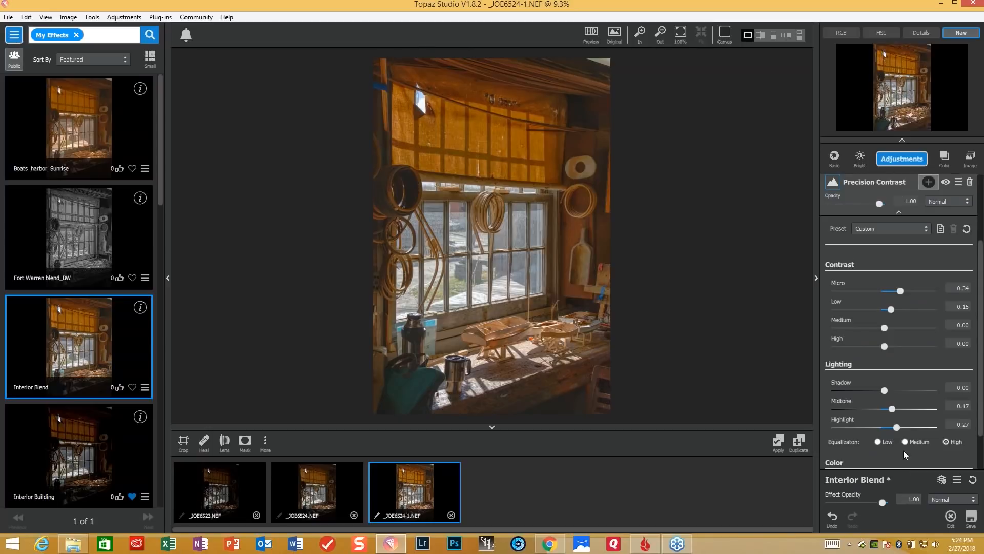
{"action": "left_click", "coordinate": [898, 291]}
{"action": "left_click_drag", "start_coordinate": [896, 292], "coordinate": [892, 292]}
{"action": "left_click", "coordinate": [887, 306]}
{"action": "left_click", "coordinate": [893, 308]}
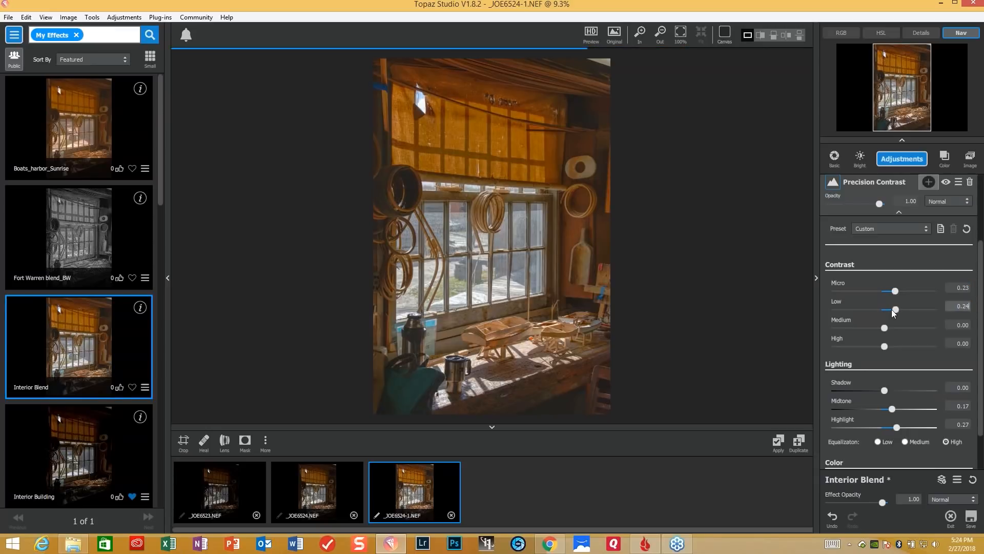
{"action": "left_click", "coordinate": [890, 309]}
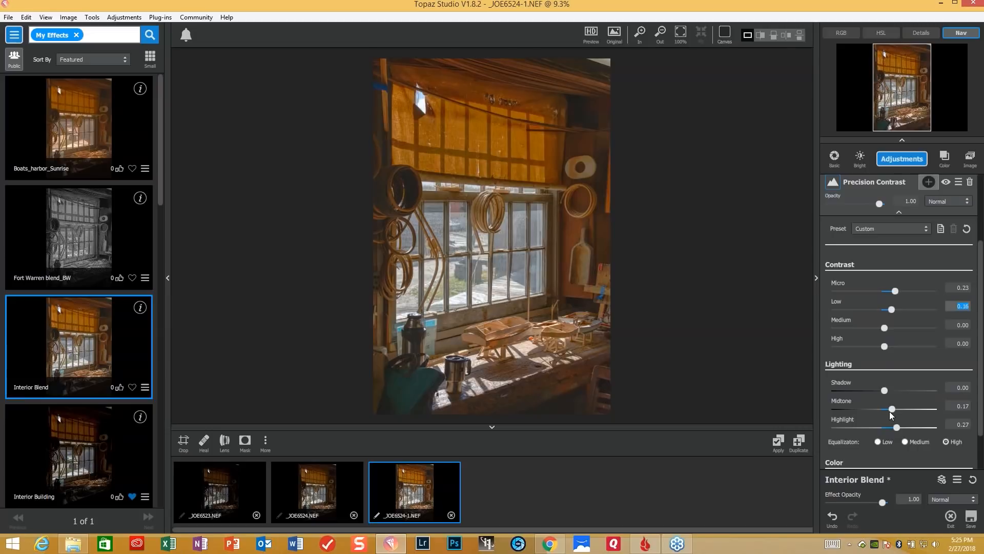
- Set the Precision Contrast lighting to Midtone 0.16, Highlight -0.01 and Shadow 0.14
{"action": "left_click_drag", "start_coordinate": [890, 409], "coordinate": [888, 409]}
{"action": "left_click_drag", "start_coordinate": [897, 426], "coordinate": [884, 424]}
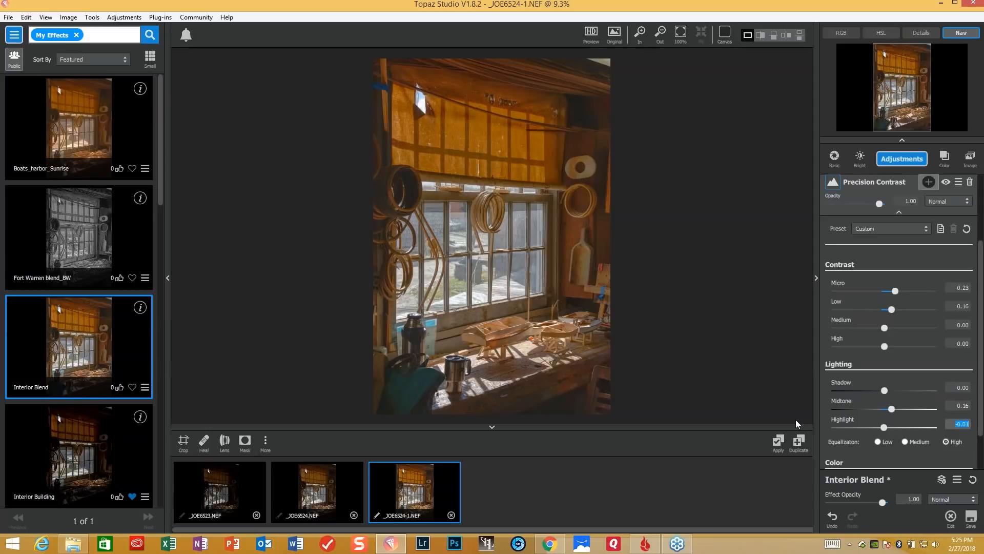
{"action": "left_click", "coordinate": [883, 389]}
{"action": "left_click_drag", "start_coordinate": [883, 389], "coordinate": [891, 392]}
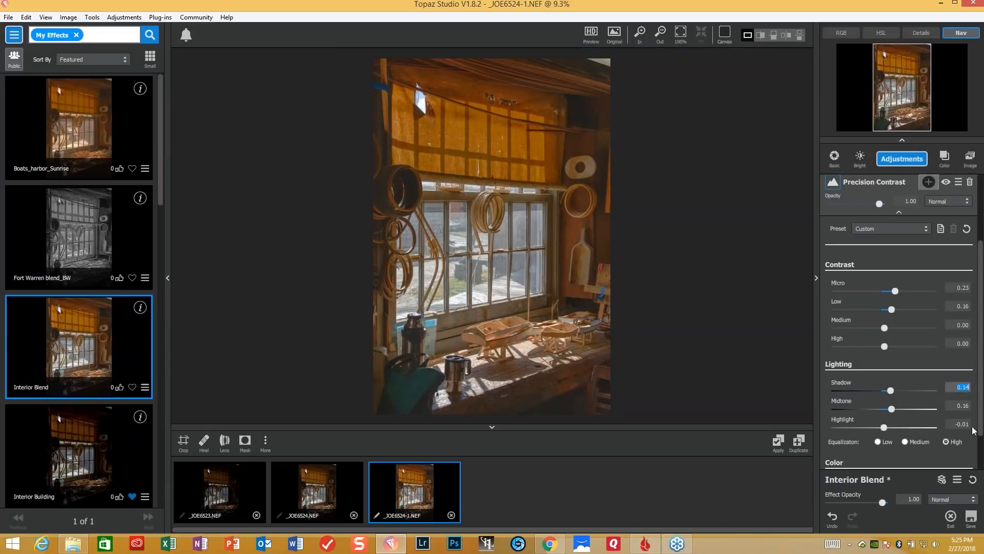
- Add Precision Detail with Overall Medium Detail 0.12, Medium Detail Boost 0.16, Small Detail Boost 0.13 and Small Detail 0.15
{"action": "left_click", "coordinate": [909, 166]}
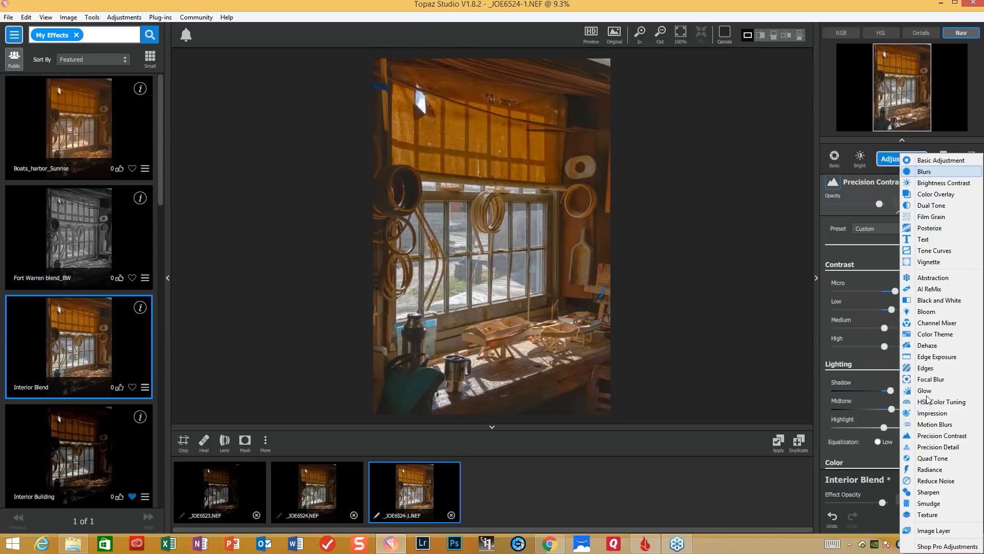
{"action": "left_click", "coordinate": [934, 447]}
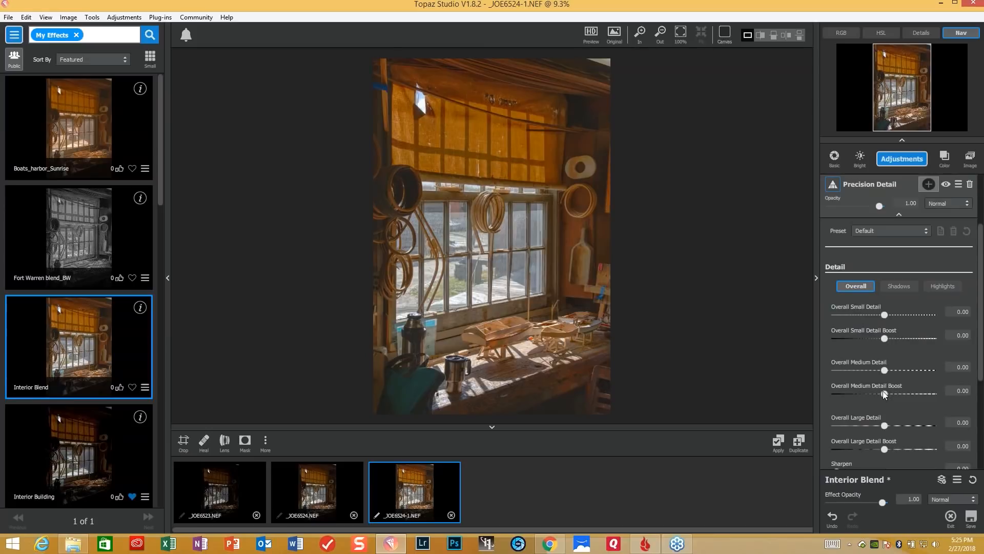
{"action": "left_click_drag", "start_coordinate": [885, 370], "coordinate": [889, 369]}
{"action": "left_click", "coordinate": [884, 392]}
{"action": "left_click_drag", "start_coordinate": [884, 393], "coordinate": [891, 393]}
{"action": "left_click", "coordinate": [884, 338]}
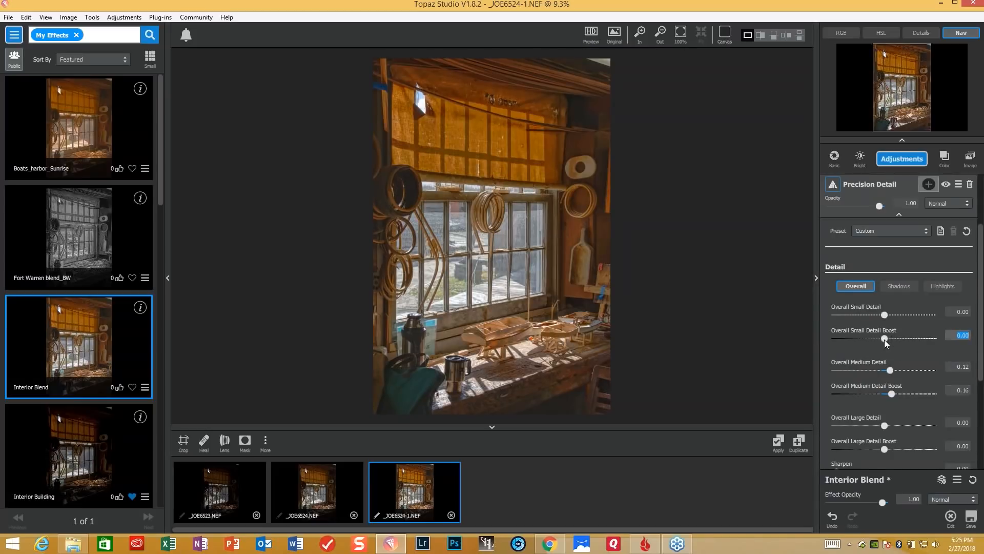
{"action": "left_click_drag", "start_coordinate": [887, 340], "coordinate": [892, 316]}
{"action": "left_click", "coordinate": [888, 317]}
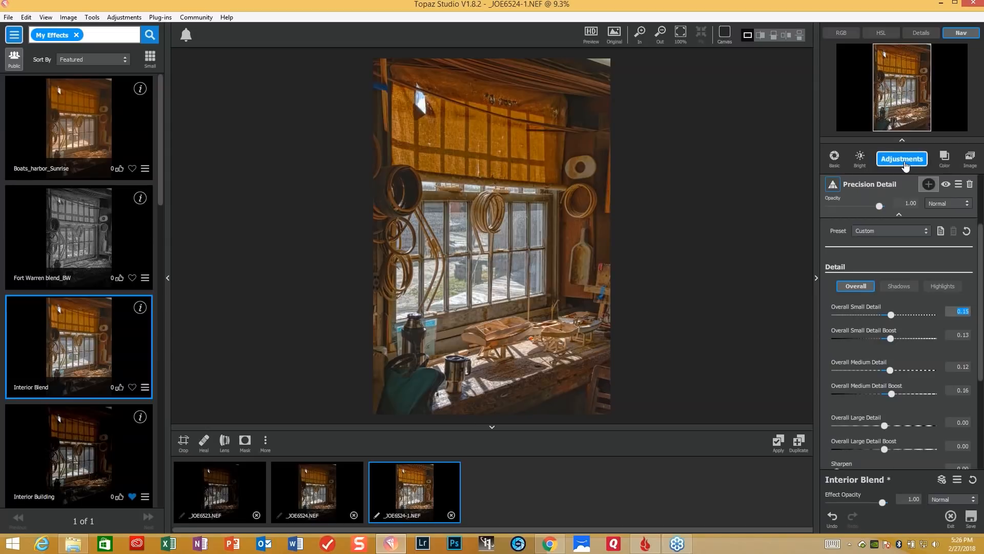
- Add a Dehaze enhancement to Precision Detail with Strength 0.07 and Suppress Artifacts 0.07, and compare the result with the original
{"action": "left_click_drag", "start_coordinate": [979, 265], "coordinate": [970, 497]}
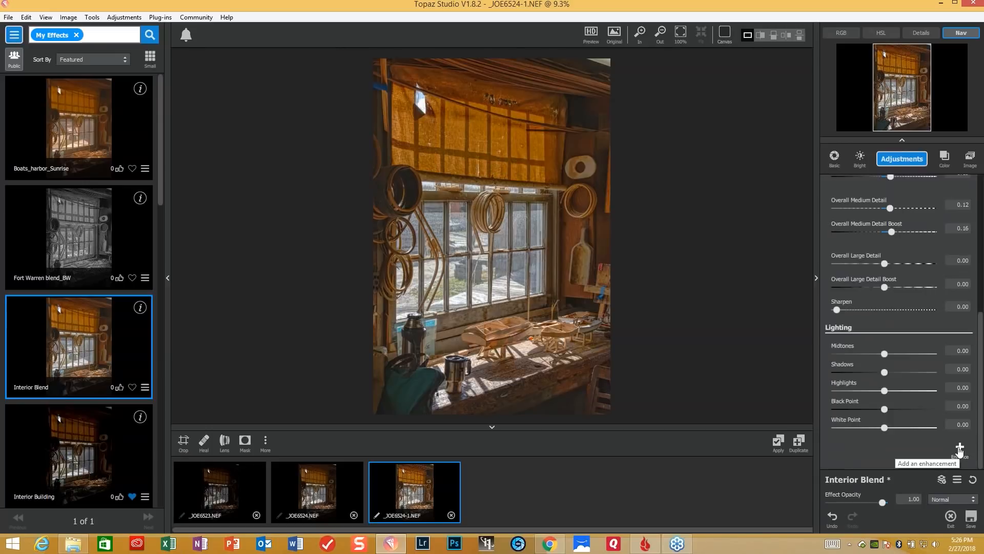
{"action": "left_click", "coordinate": [964, 460]}
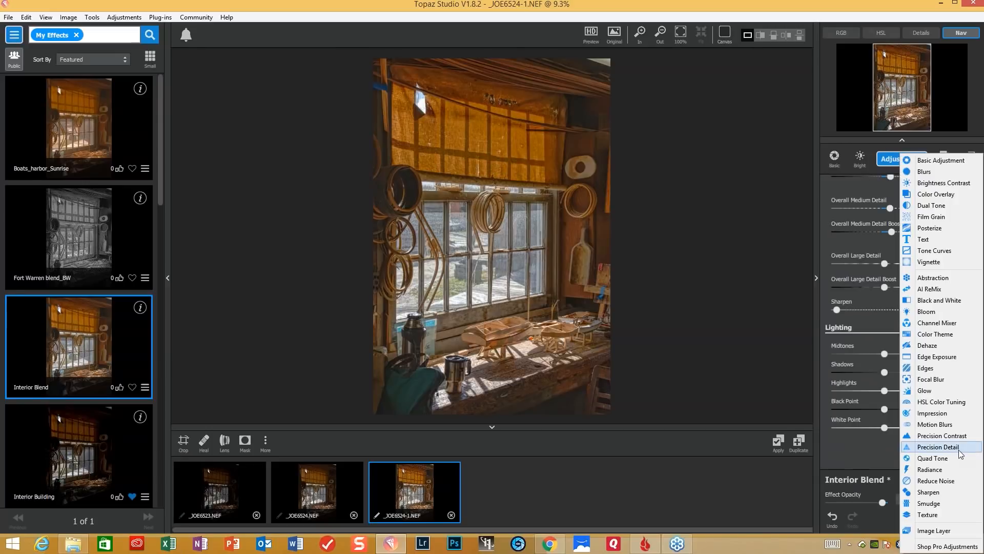
{"action": "left_click", "coordinate": [929, 348]}
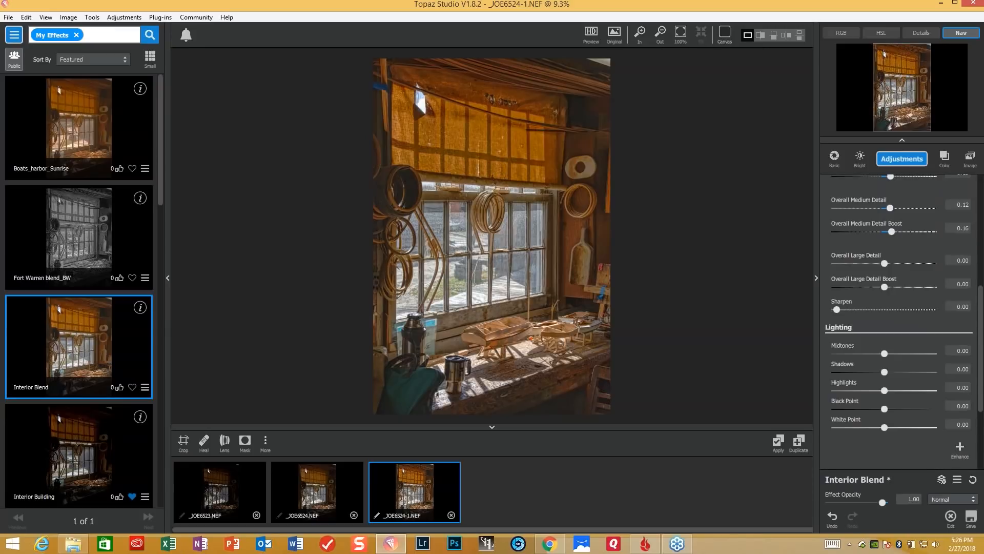
{"action": "left_click_drag", "start_coordinate": [980, 396], "coordinate": [980, 454]}
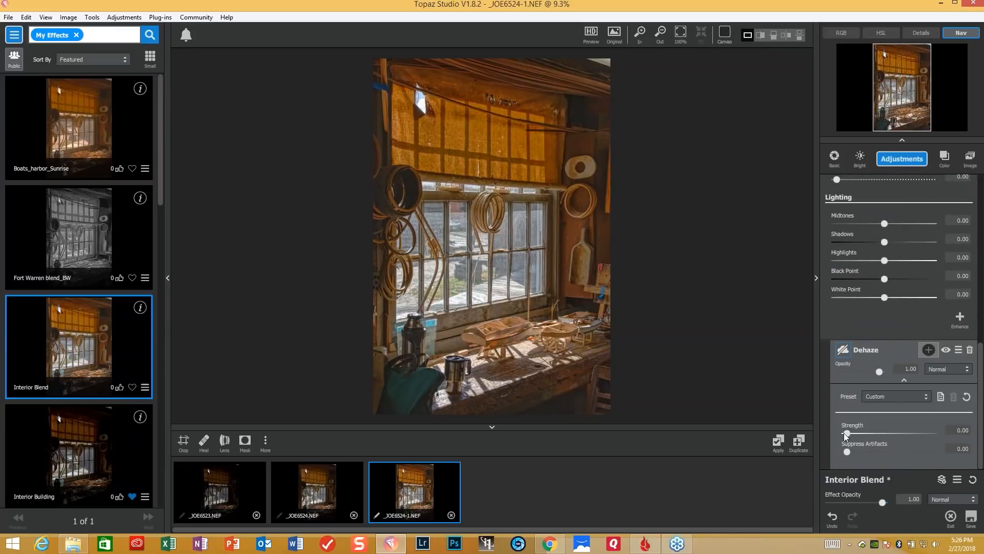
{"action": "mouse_move", "coordinate": [845, 431]}
{"action": "left_mouse_down"}
{"action": "mouse_move", "coordinate": [860, 433]}
{"action": "mouse_move", "coordinate": [835, 429]}
{"action": "mouse_move", "coordinate": [851, 425]}
{"action": "left_mouse_up"}
{"action": "left_click_drag", "start_coordinate": [847, 451], "coordinate": [853, 451]}
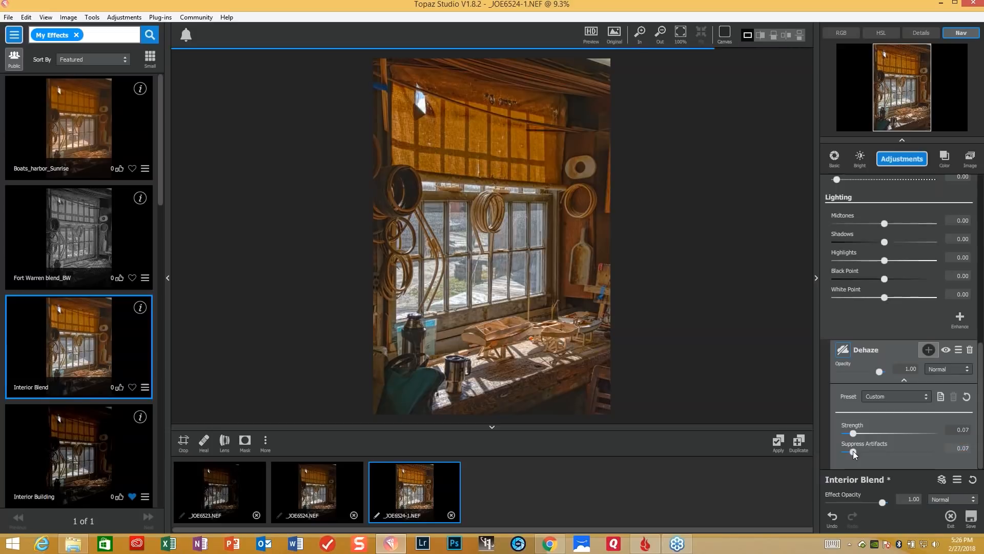
{"action": "key", "text": "space"}
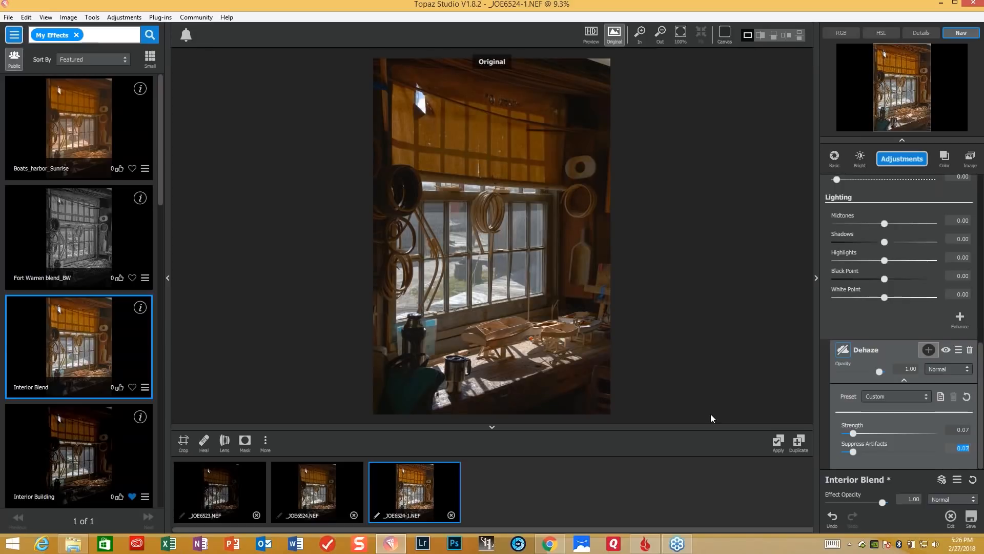
{"action": "key", "text": "space"}
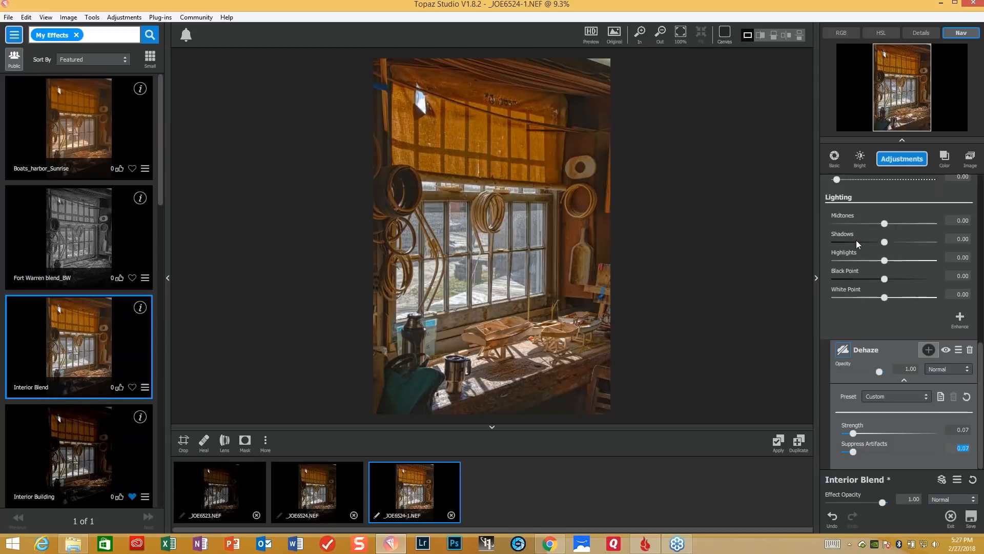
- Add an Edges adjustment with the dark Color Edge type and set Edge Strength to 0.20
{"action": "left_click", "coordinate": [900, 162]}
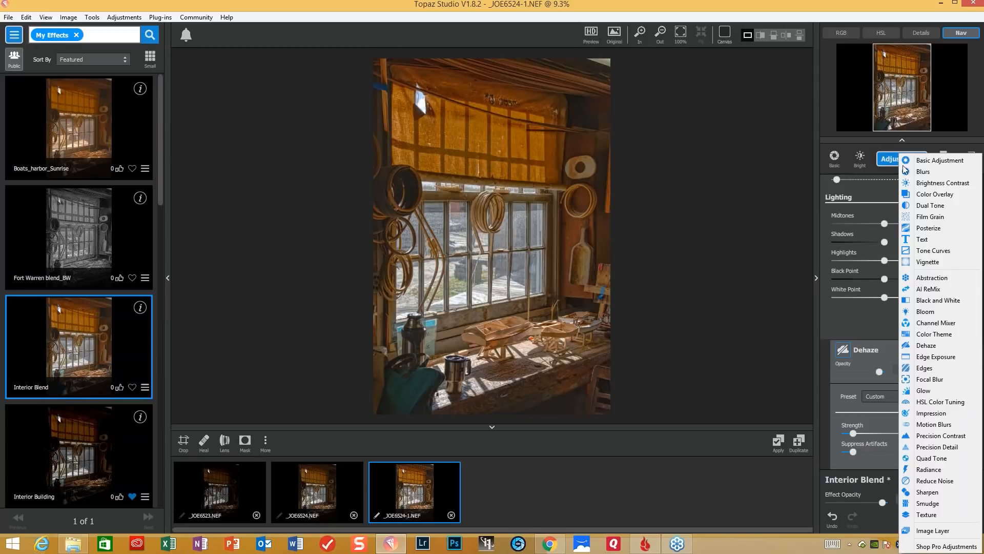
{"action": "left_click", "coordinate": [930, 368]}
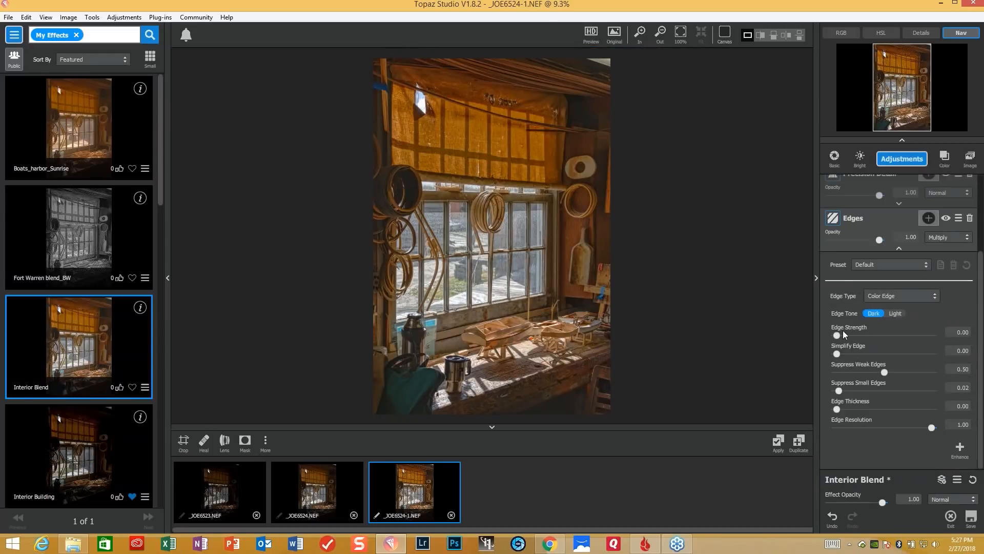
{"action": "left_click", "coordinate": [933, 296]}
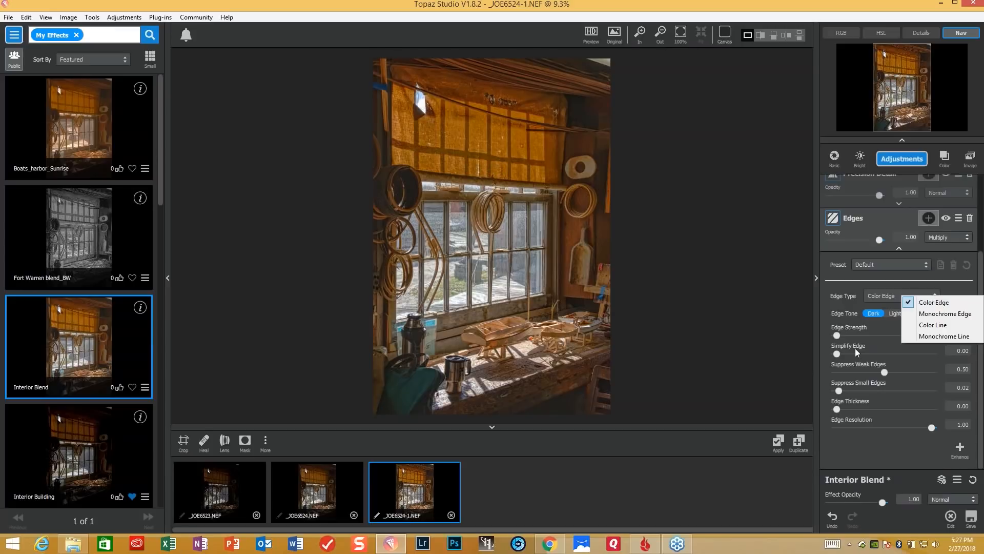
{"action": "left_click", "coordinate": [837, 336]}
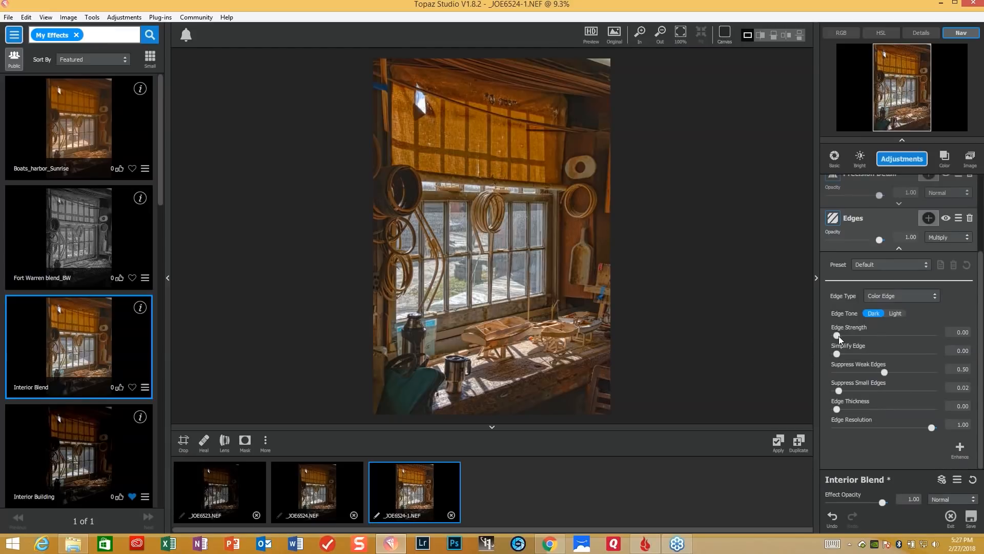
{"action": "left_click_drag", "start_coordinate": [837, 334], "coordinate": [929, 342]}
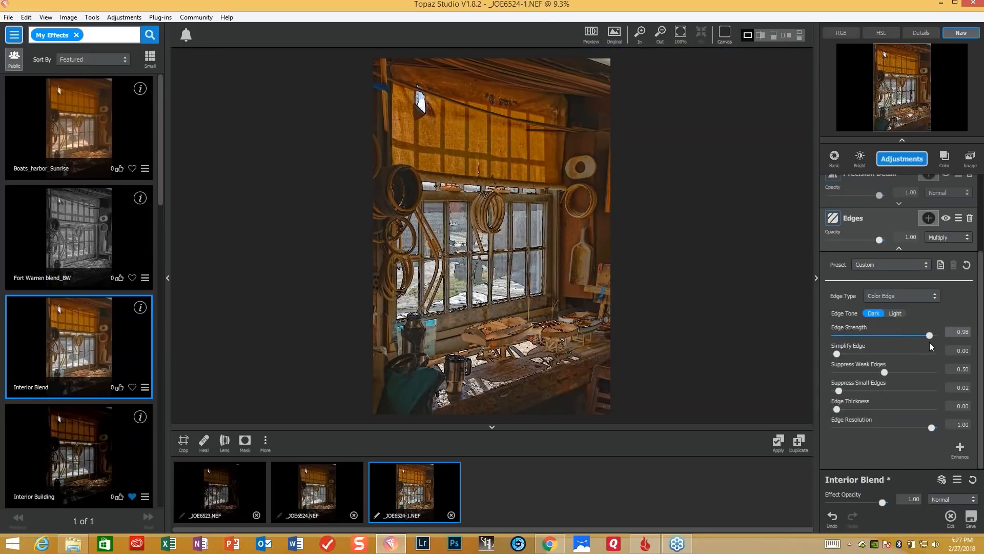
{"action": "left_click_drag", "start_coordinate": [930, 342], "coordinate": [929, 343]}
{"action": "left_click_drag", "start_coordinate": [927, 332], "coordinate": [854, 332]}
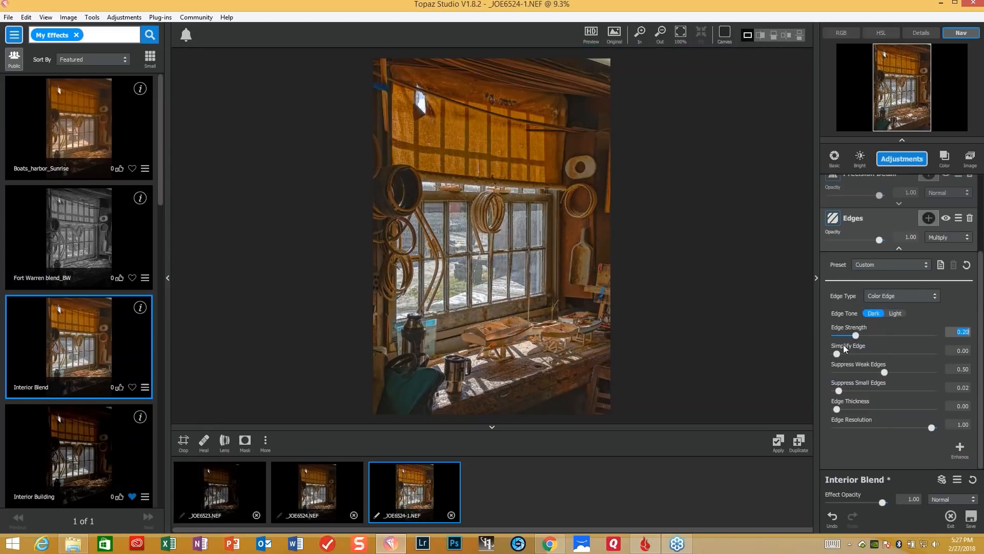
- Set the Edges adjustment's Suppress Weak Edges to 0.23 and Edge Thickness to 0.09, keeping the image open
{"action": "left_click", "coordinate": [887, 372]}
{"action": "left_click_drag", "start_coordinate": [883, 371], "coordinate": [860, 373]}
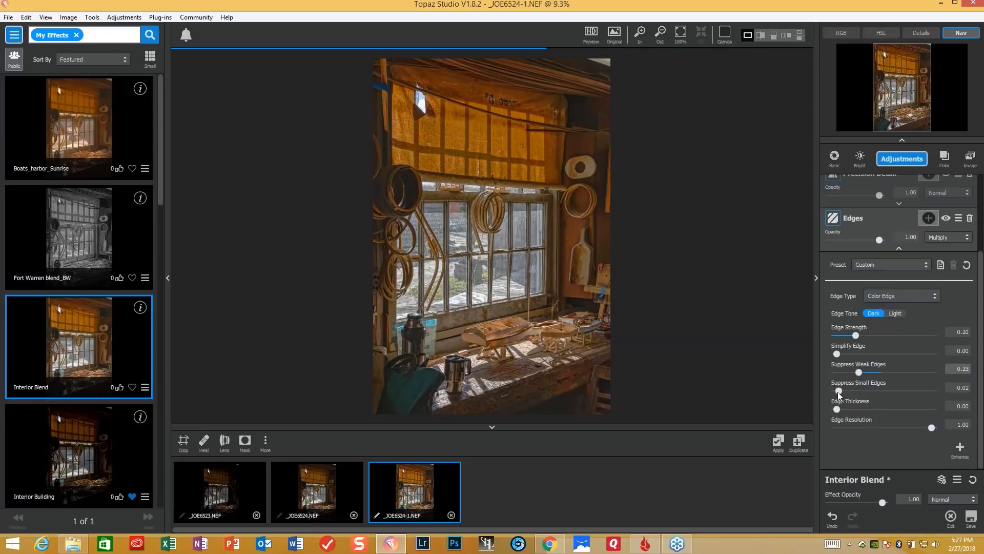
{"action": "left_click_drag", "start_coordinate": [838, 407], "coordinate": [863, 410]}
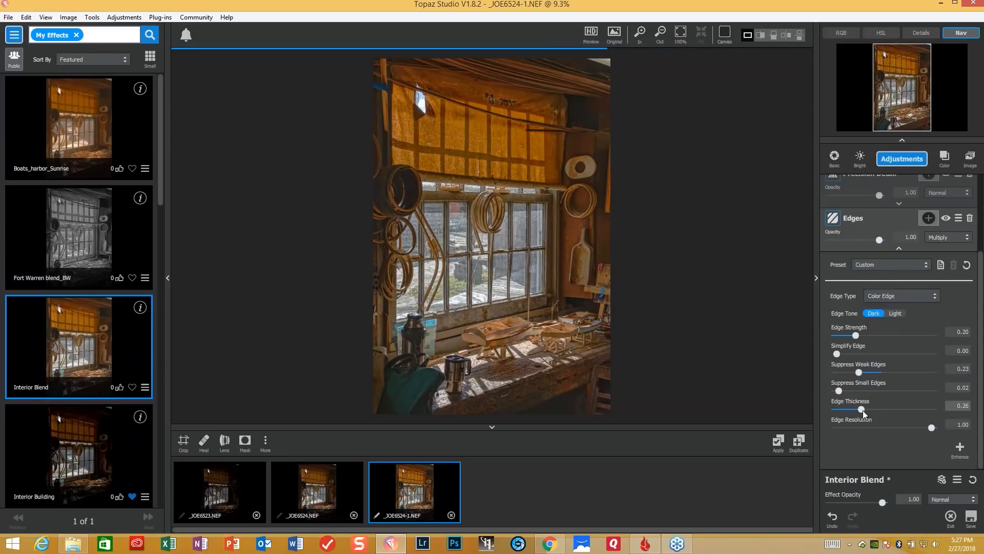
{"action": "left_click_drag", "start_coordinate": [860, 408], "coordinate": [847, 406]}
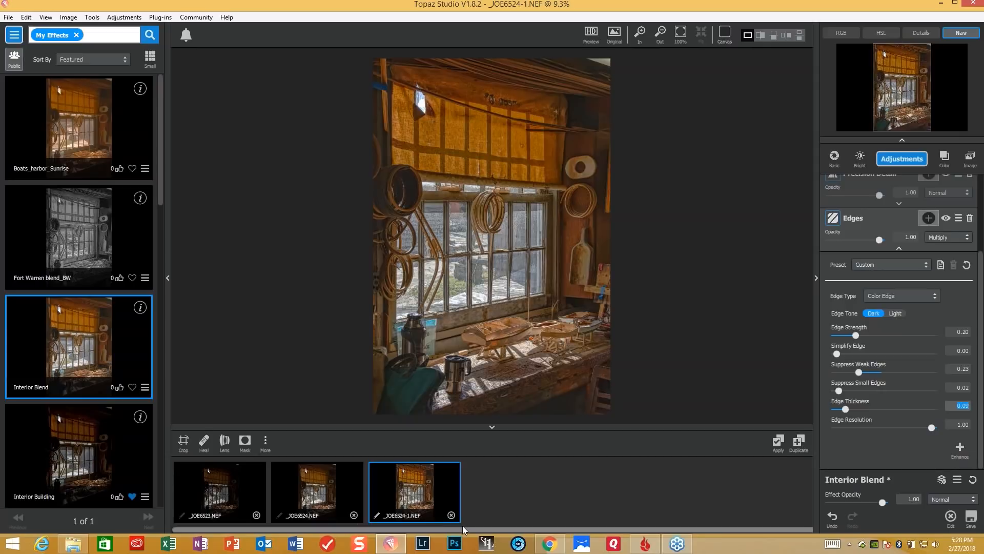
{"action": "left_click", "coordinate": [451, 515]}
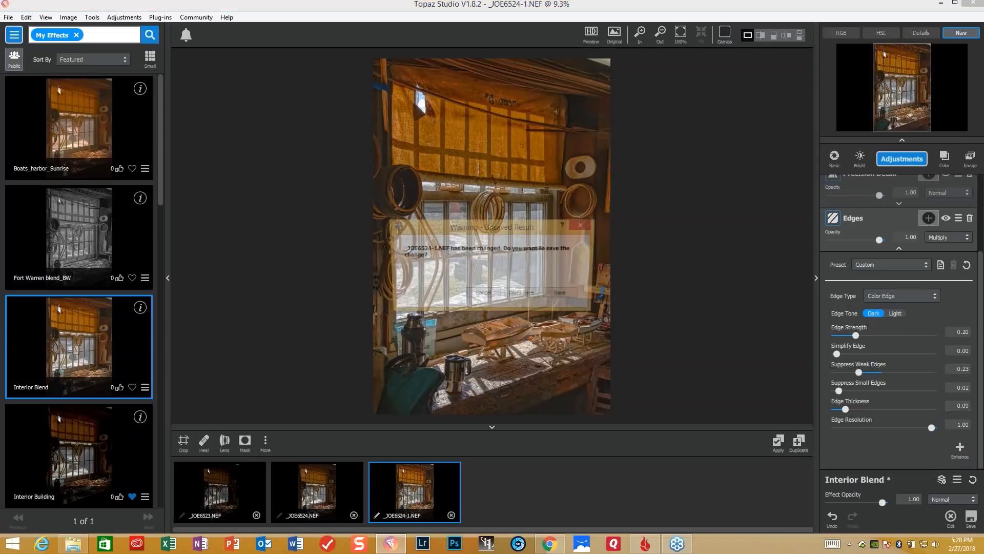
{"action": "left_click", "coordinate": [482, 296]}
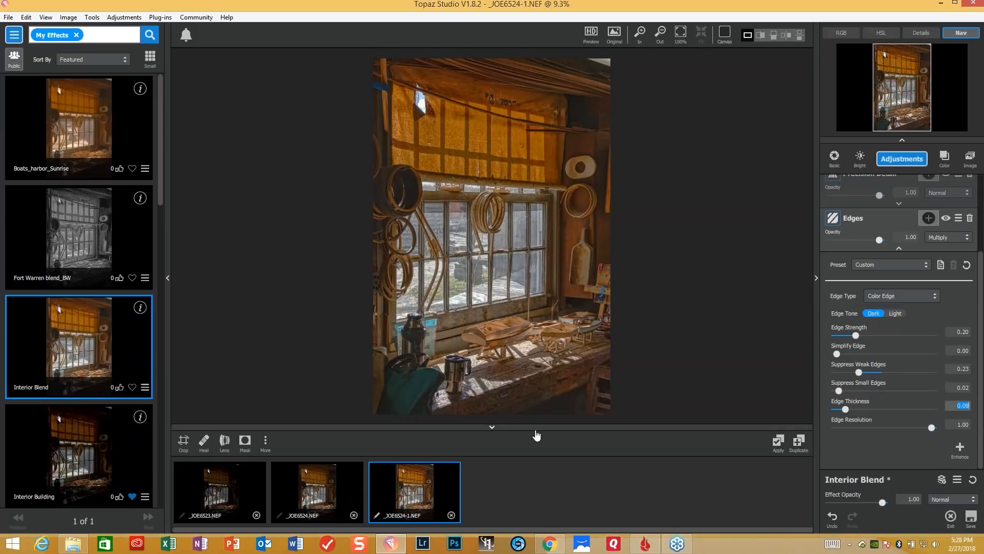
- Compare the finished blend with the original image and close all three workshop window images without saving the changes
{"action": "left_click", "coordinate": [555, 331]}
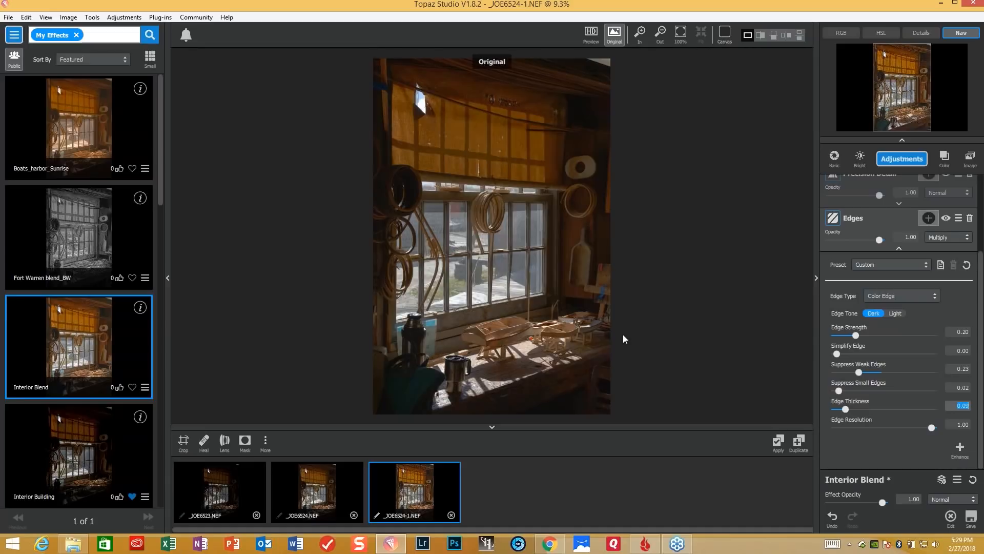
{"action": "key", "text": "space"}
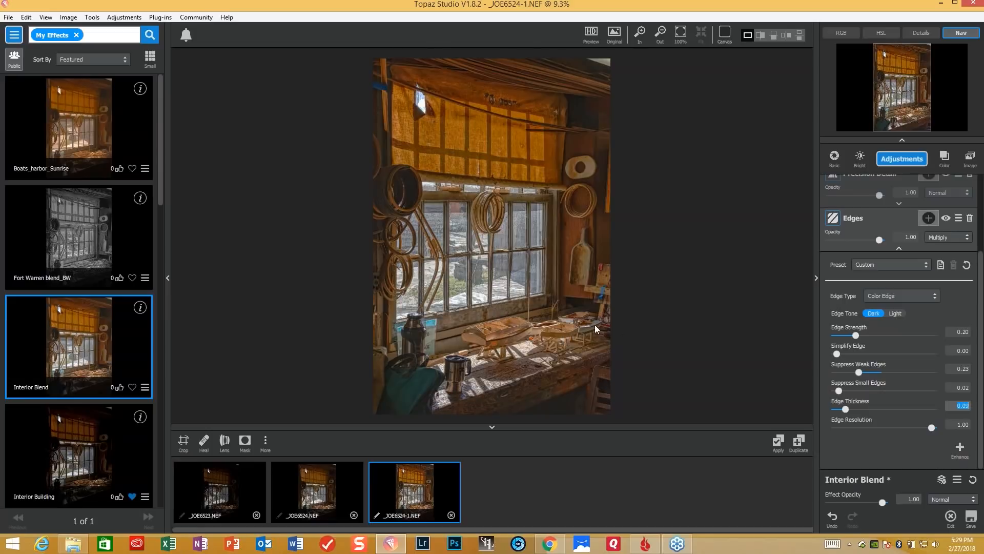
{"action": "left_click", "coordinate": [451, 515]}
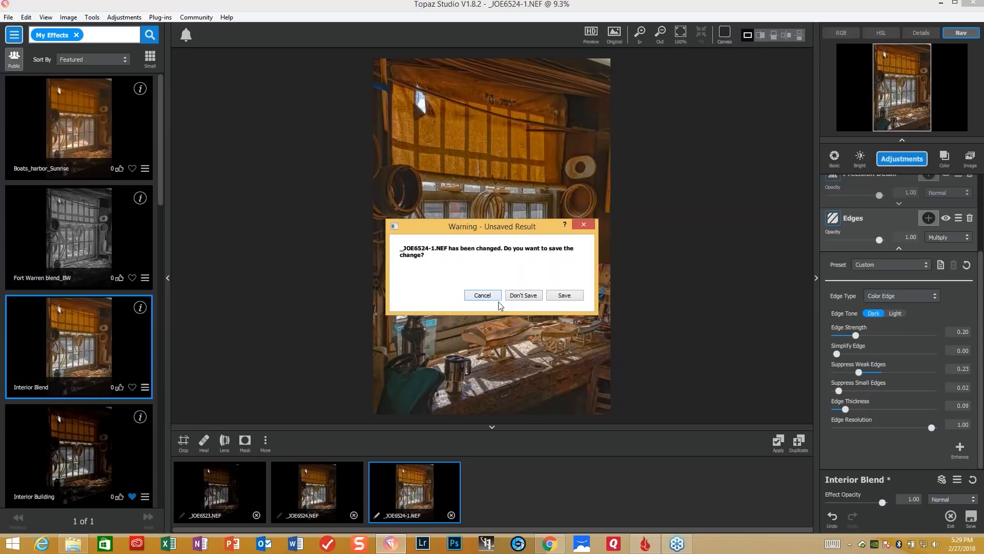
{"action": "left_click", "coordinate": [520, 297]}
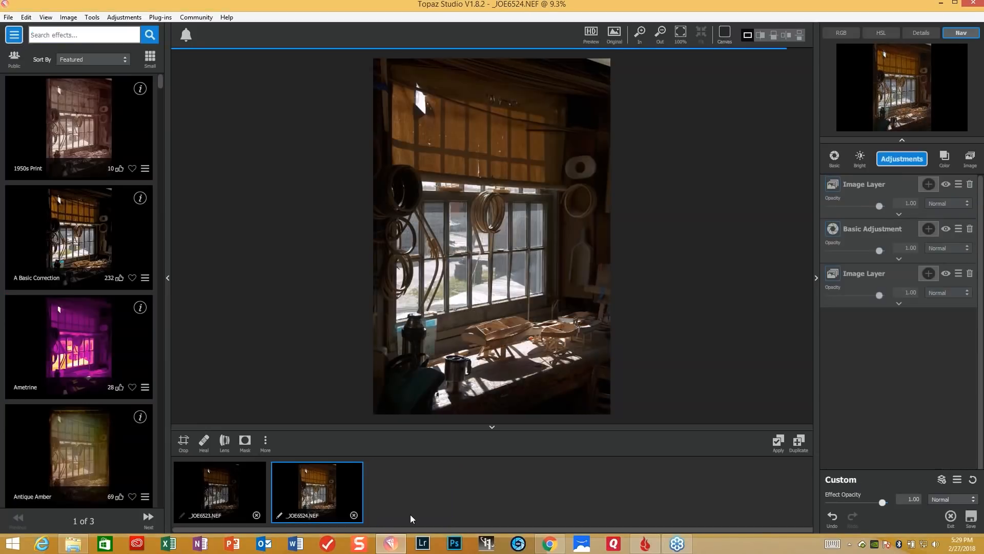
{"action": "left_click", "coordinate": [354, 515]}
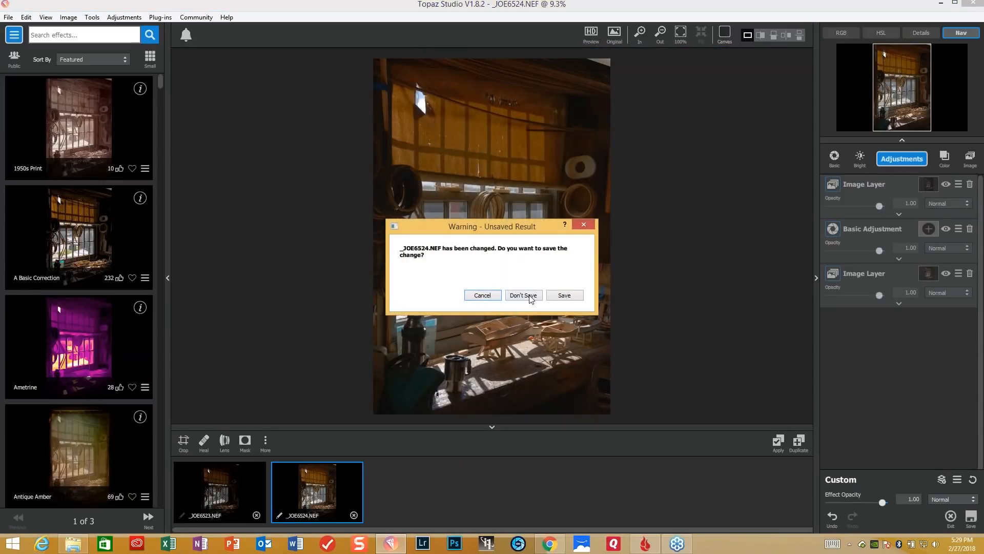
{"action": "left_click", "coordinate": [530, 297]}
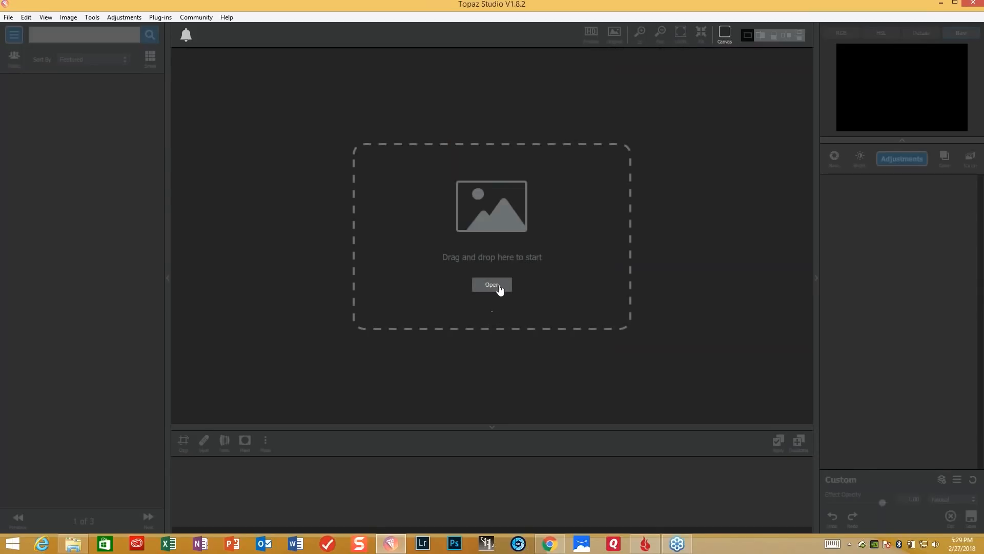
- Open the two rope interior photos _JOE3822 and _JOE3823 together from the Mystic folder
{"action": "left_click", "coordinate": [499, 285]}
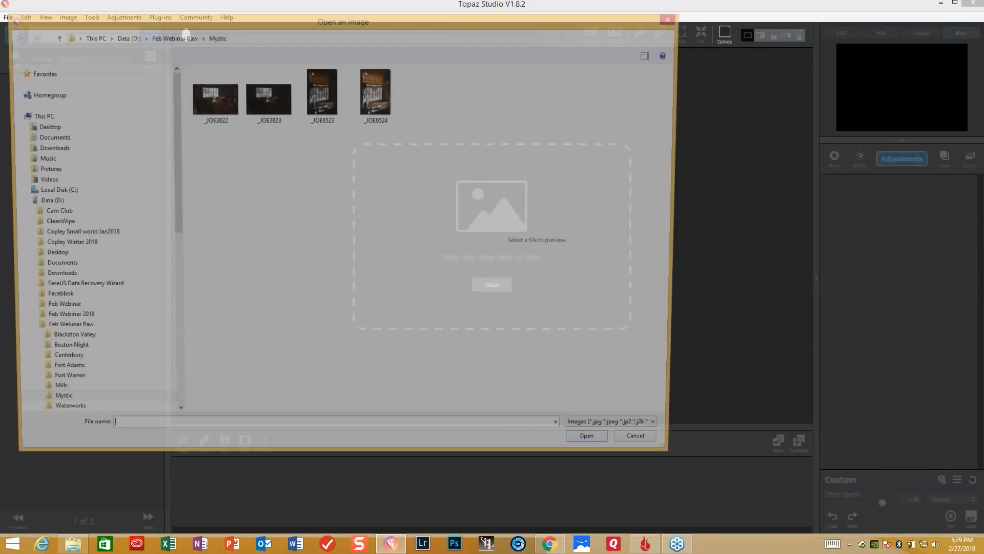
{"action": "left_click", "coordinate": [212, 98]}
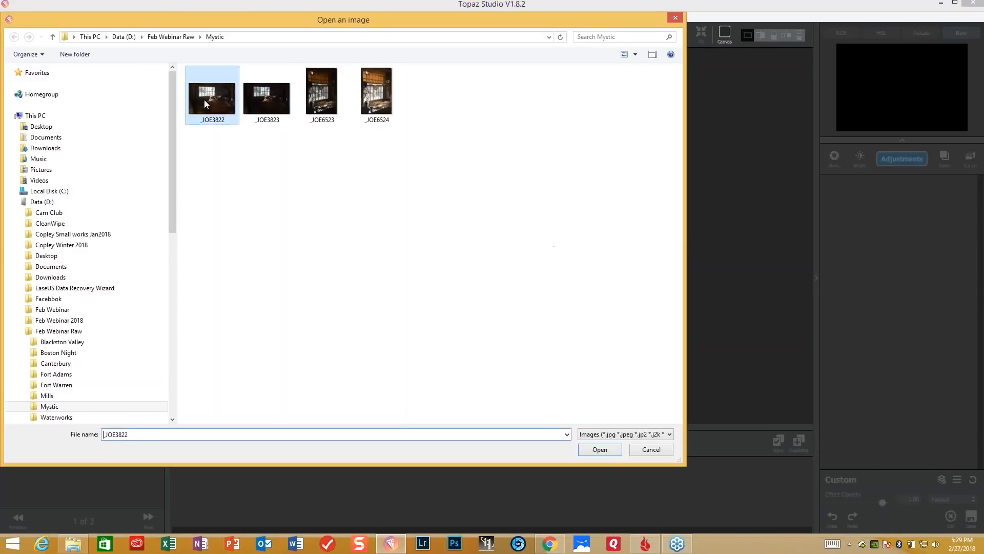
{"action": "left_click", "coordinate": [273, 107], "text": "ctrl"}
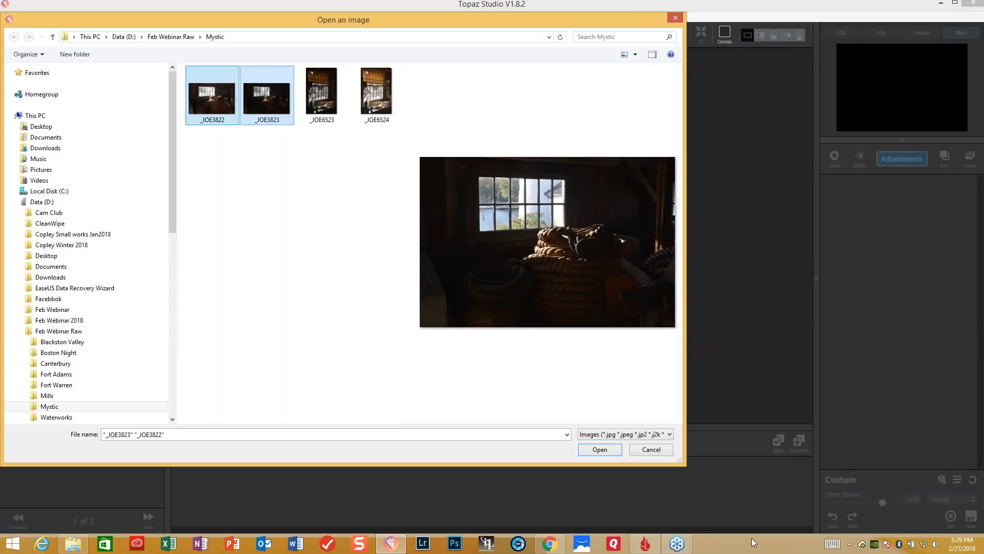
{"action": "left_click", "coordinate": [598, 449]}
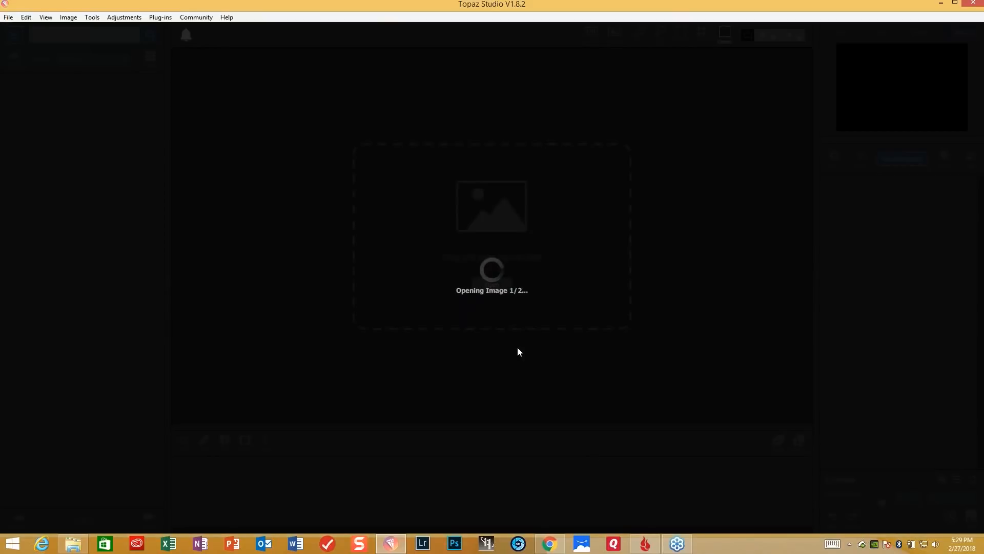
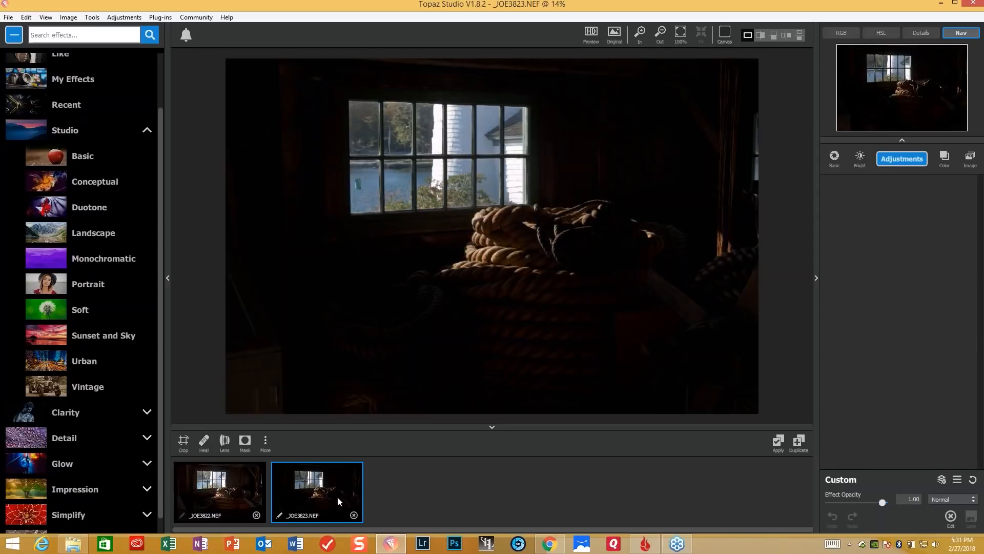
- Add a Basic Adjustment to the _JOE3823 photo and set Shadow to 0.48
{"action": "left_click", "coordinate": [912, 163]}
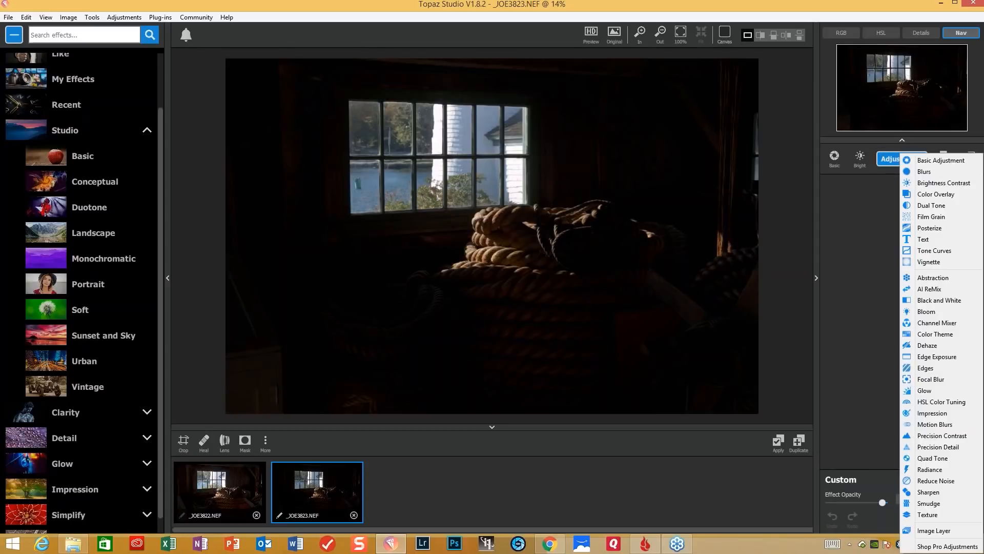
{"action": "left_click", "coordinate": [939, 161]}
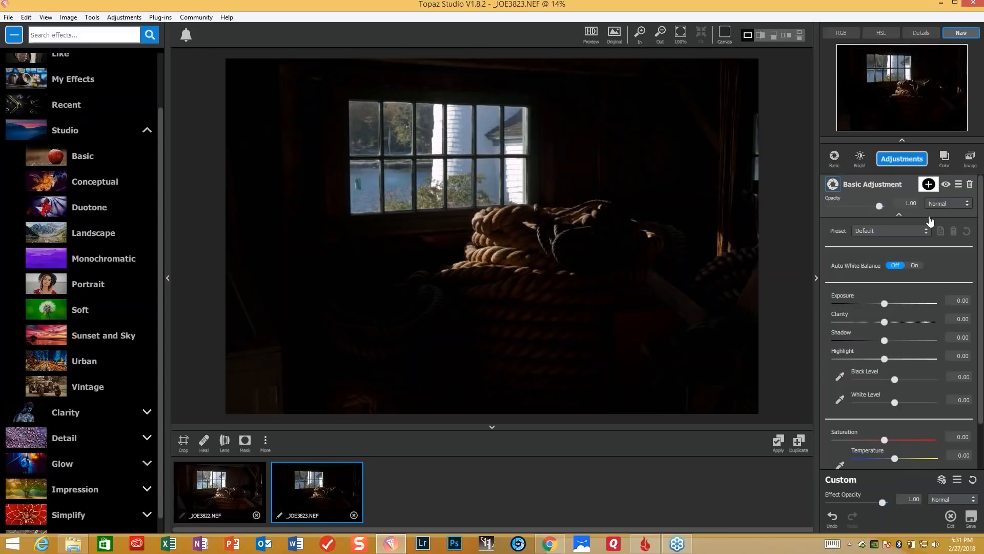
{"action": "left_click", "coordinate": [884, 340]}
{"action": "left_click_drag", "start_coordinate": [895, 338], "coordinate": [906, 340]}
- Sample the black level from the dark wood at the upper edge and the white level from the bright building in the window
{"action": "left_click", "coordinate": [839, 376]}
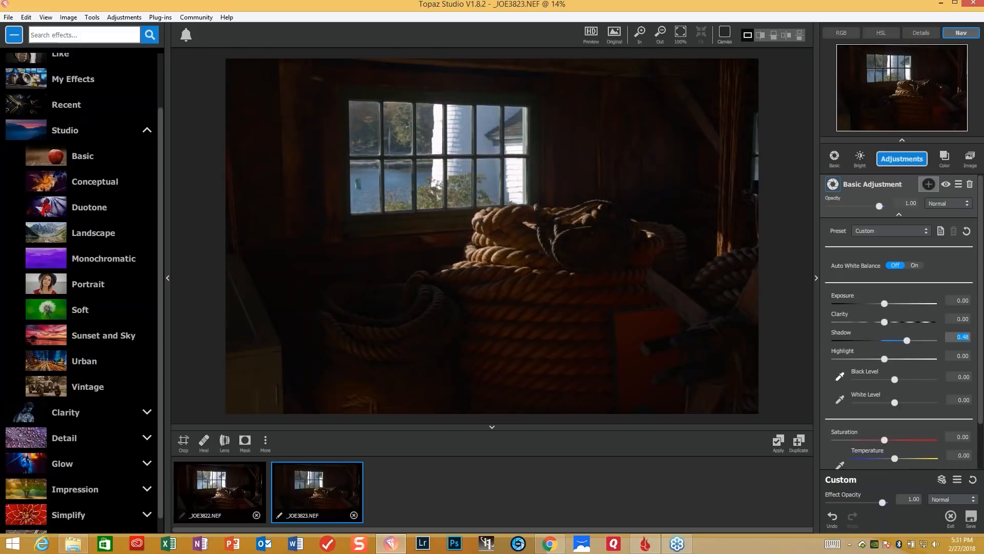
{"action": "left_click", "coordinate": [708, 74]}
{"action": "left_click", "coordinate": [839, 399]}
{"action": "left_click", "coordinate": [441, 145]}
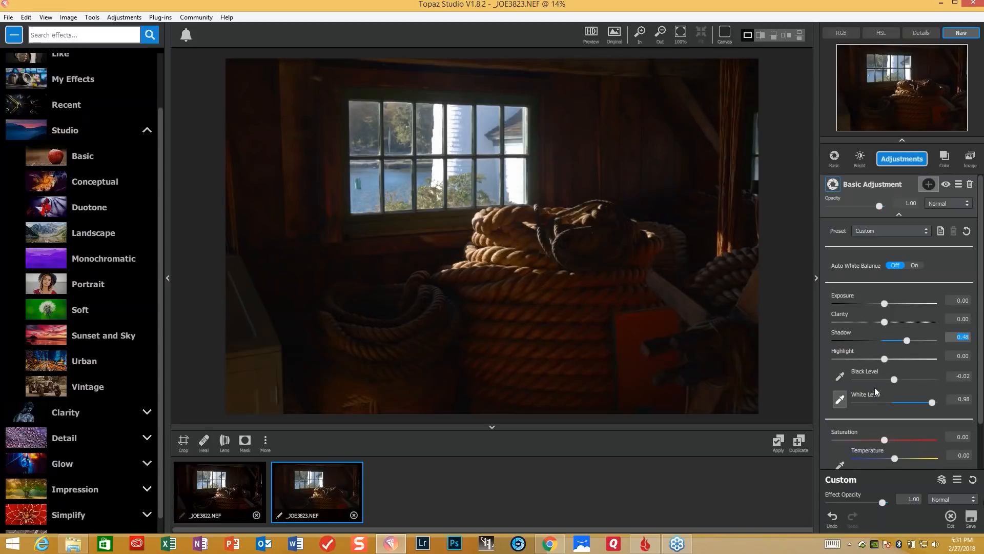
- Try stronger Shadow values, return Shadow to 0.48, and set Clarity to 0.19 and Exposure to 0.25
{"action": "left_click", "coordinate": [911, 340]}
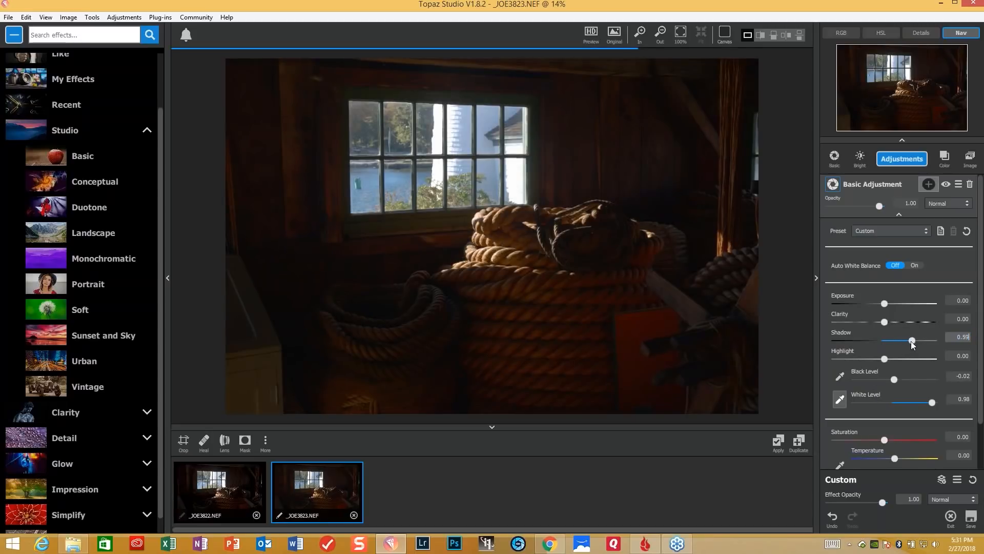
{"action": "left_click_drag", "start_coordinate": [911, 342], "coordinate": [922, 341]}
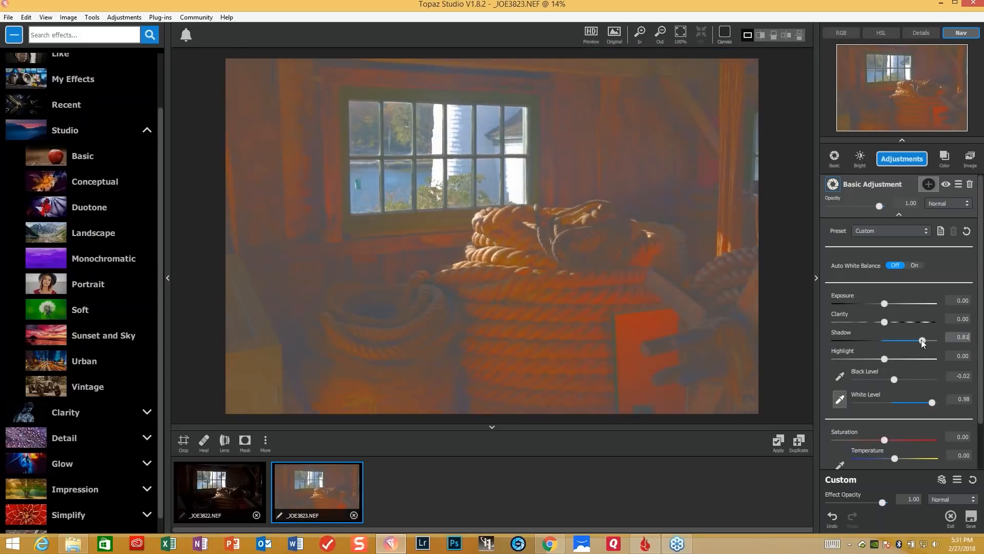
{"action": "left_click_drag", "start_coordinate": [918, 339], "coordinate": [899, 304]}
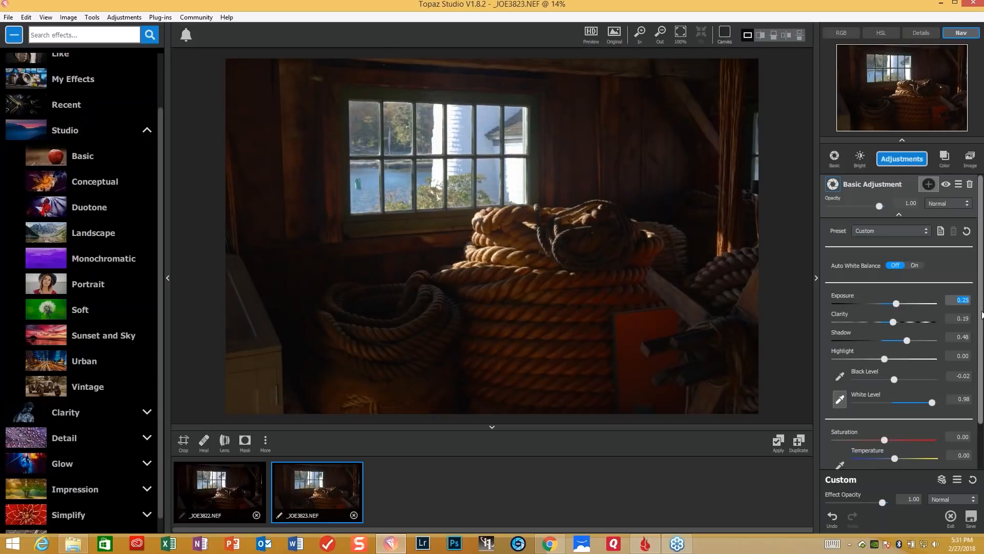
{"action": "scroll", "coordinate": [900, 304], "scroll_direction": "down", "scroll_amount": 1}
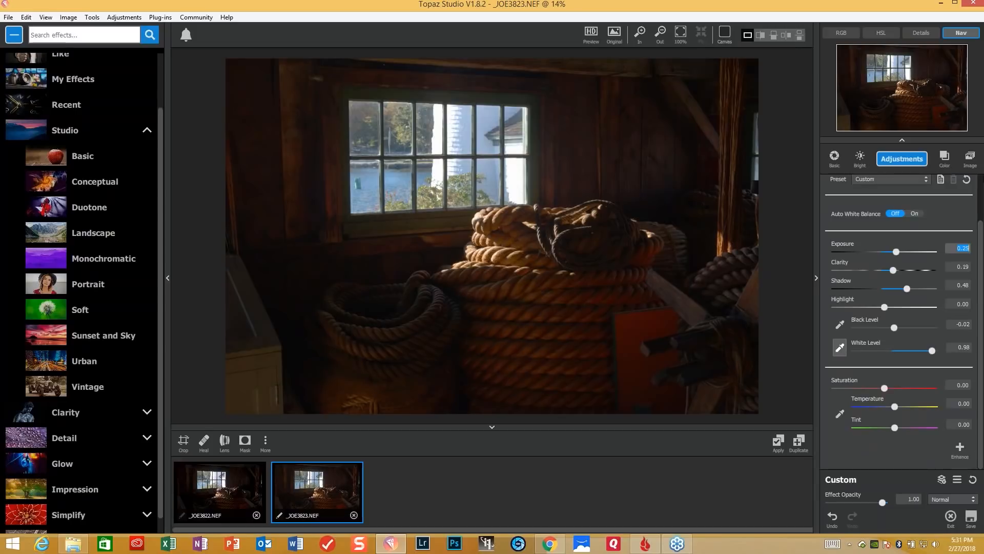
- Add an Image Layer filled with the _JOE3823 photo and invert its mask to black
{"action": "left_click", "coordinate": [972, 163]}
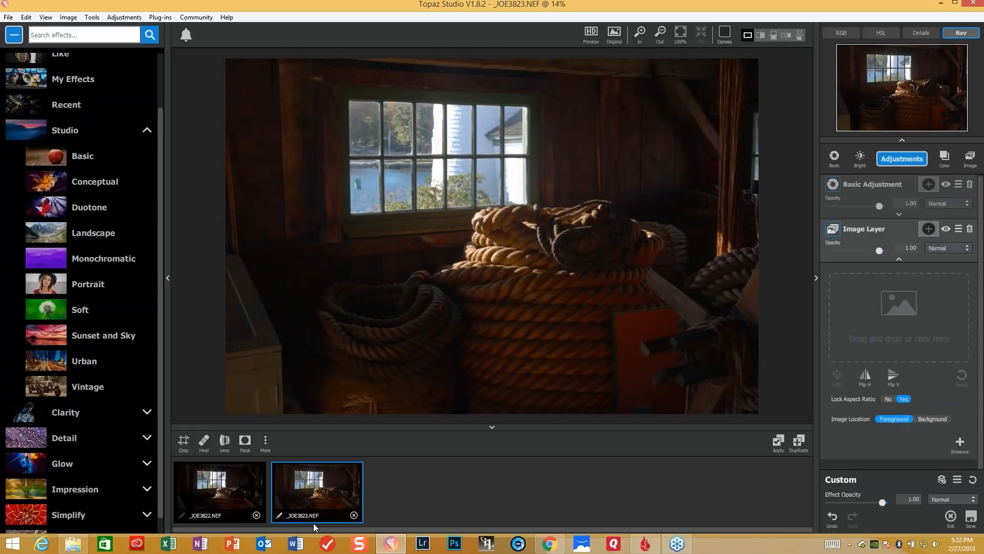
{"action": "left_click_drag", "start_coordinate": [312, 497], "coordinate": [902, 326]}
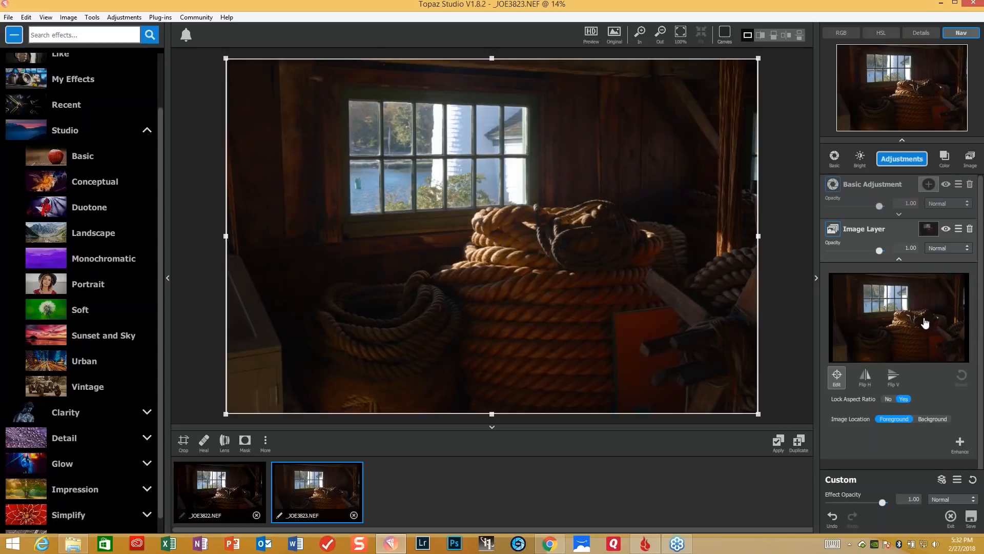
{"action": "left_click", "coordinate": [930, 231]}
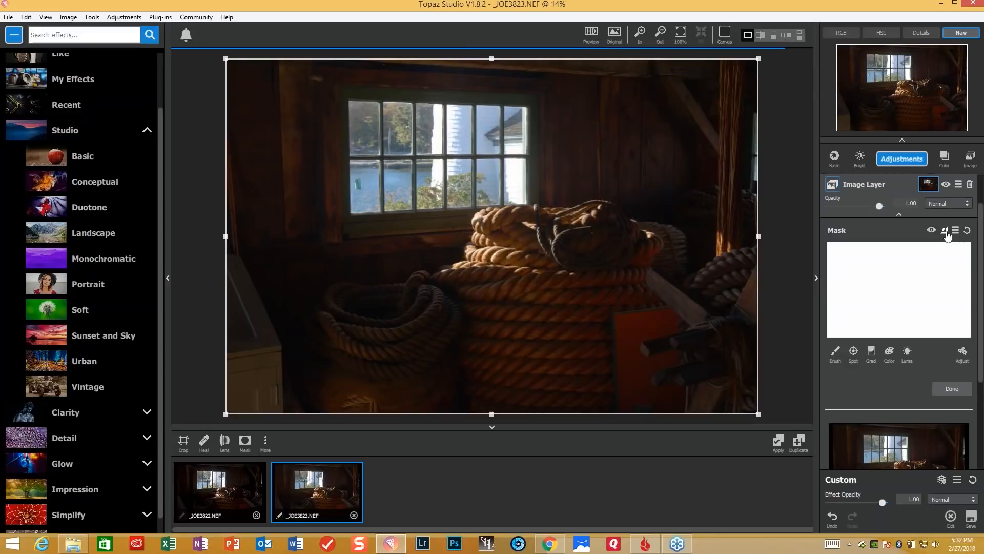
{"action": "left_click", "coordinate": [944, 231]}
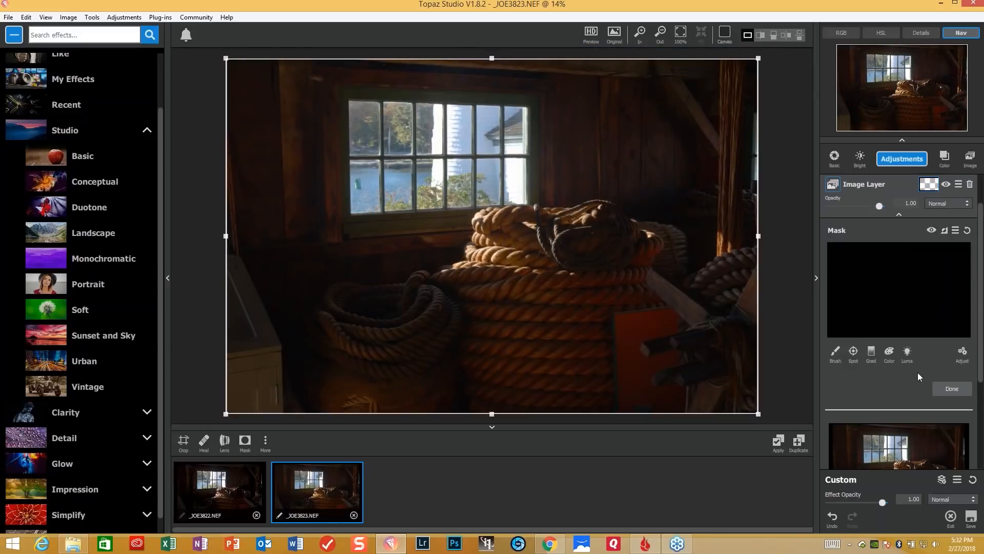
- Sample the dark area by the lower rope coil as luminosity mask, with Mask Transparency 0.62 and Range 0.25
{"action": "left_click", "coordinate": [907, 352]}
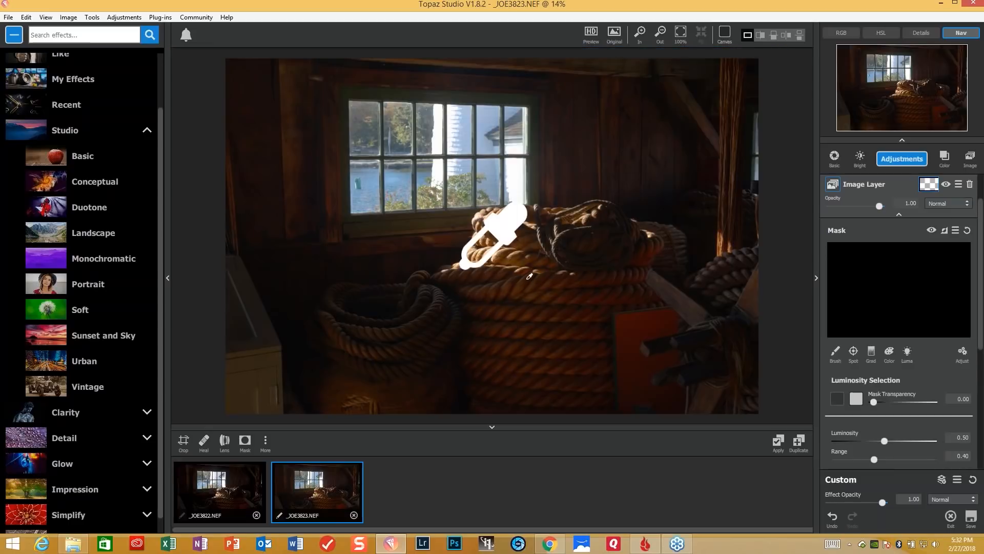
{"action": "left_click", "coordinate": [390, 350]}
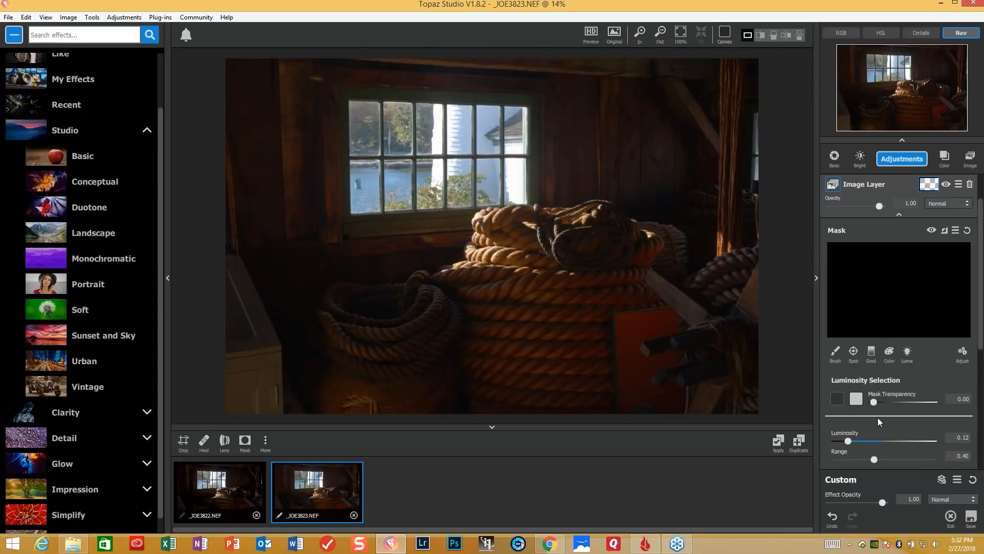
{"action": "left_click_drag", "start_coordinate": [876, 403], "coordinate": [912, 401]}
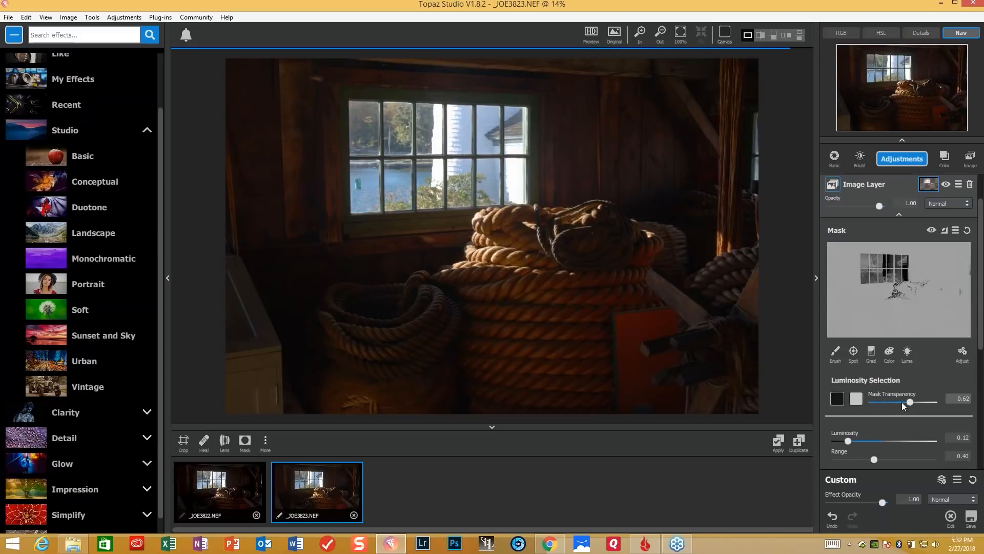
{"action": "left_click_drag", "start_coordinate": [875, 460], "coordinate": [860, 461]}
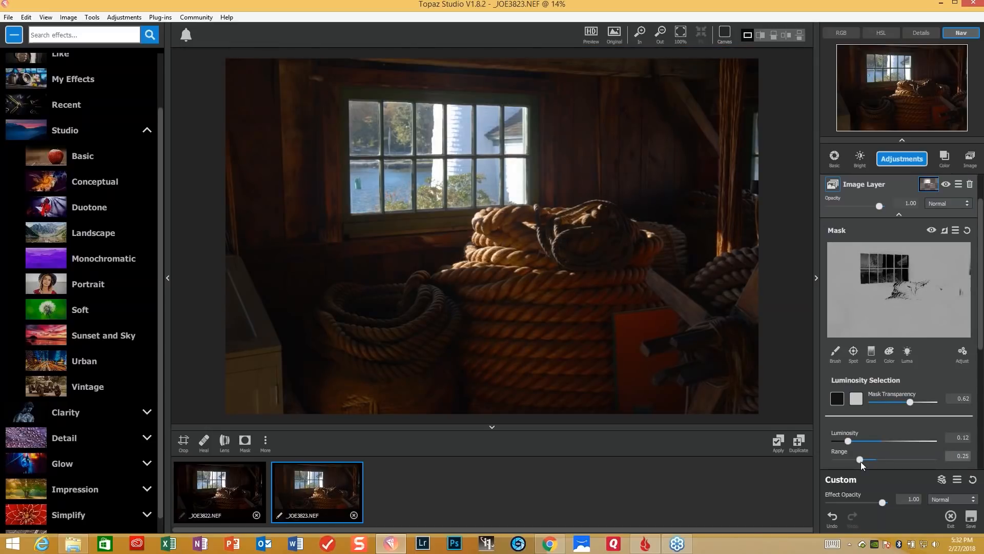
{"action": "left_click", "coordinate": [862, 460]}
- Try brighter Luminosity values for the image layer's mask, including 0.24 and 0.71, and return it to 0.12
{"action": "left_click_drag", "start_coordinate": [849, 441], "coordinate": [862, 443]}
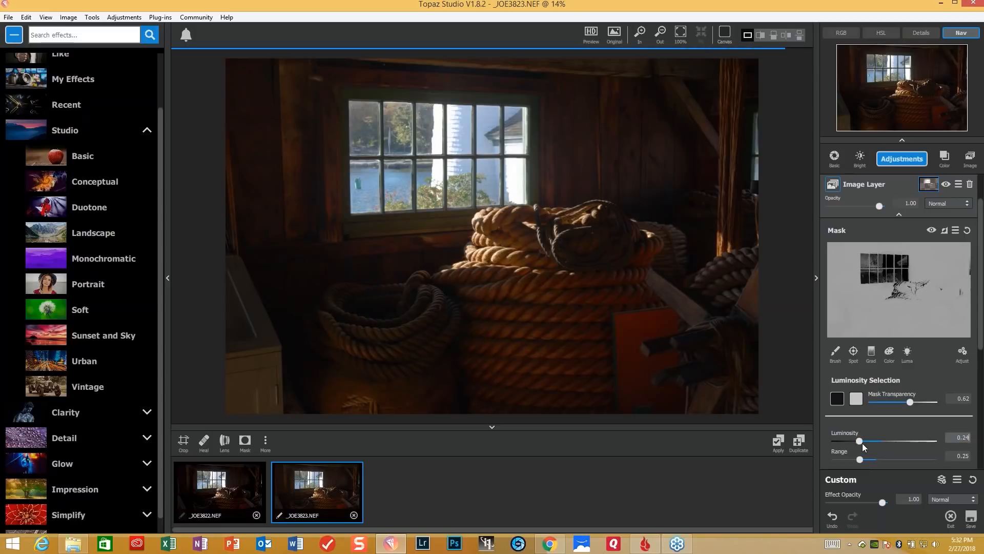
{"action": "left_click_drag", "start_coordinate": [859, 442], "coordinate": [851, 443]}
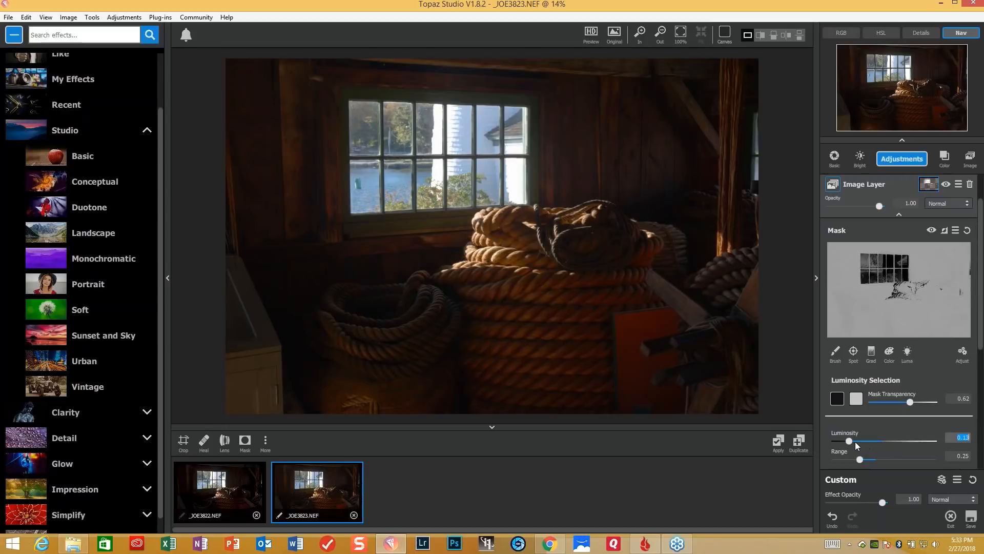
{"action": "left_click_drag", "start_coordinate": [855, 441], "coordinate": [898, 433]}
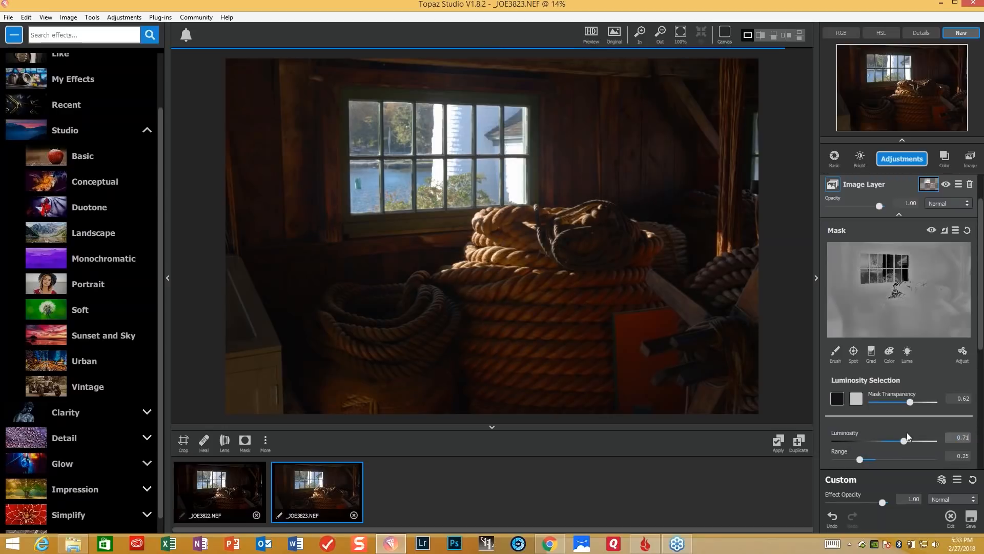
{"action": "left_click_drag", "start_coordinate": [906, 432], "coordinate": [864, 429]}
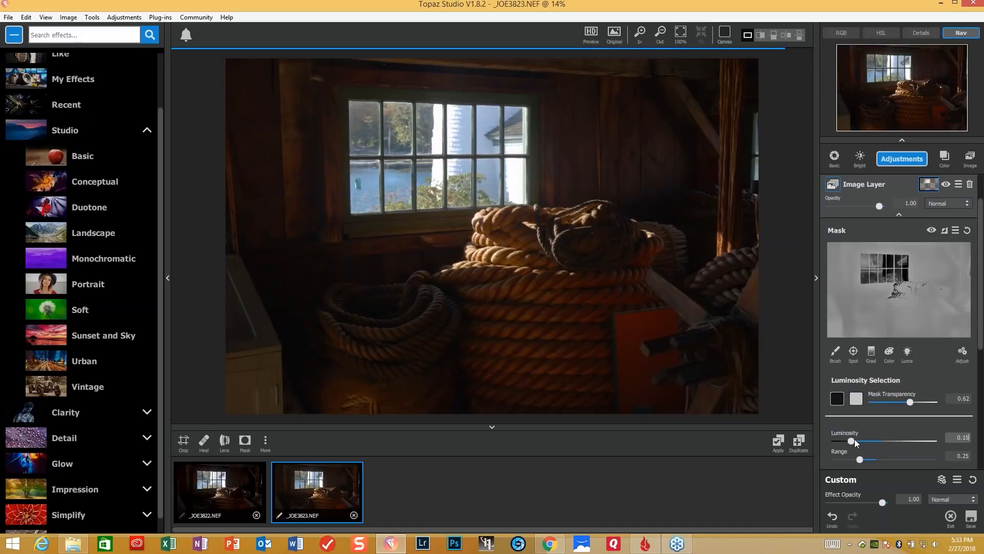
{"action": "left_click_drag", "start_coordinate": [852, 442], "coordinate": [858, 444]}
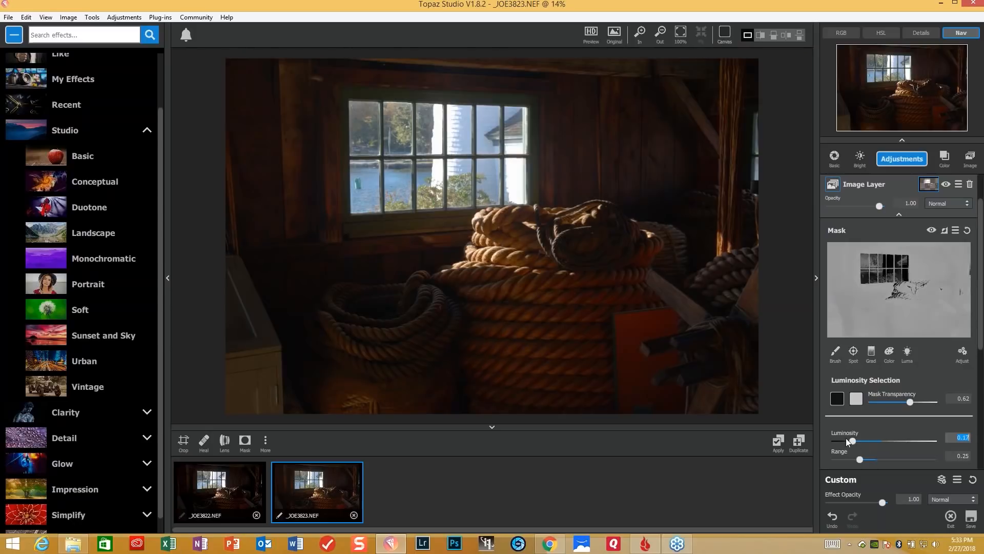
{"action": "left_click_drag", "start_coordinate": [851, 439], "coordinate": [847, 440]}
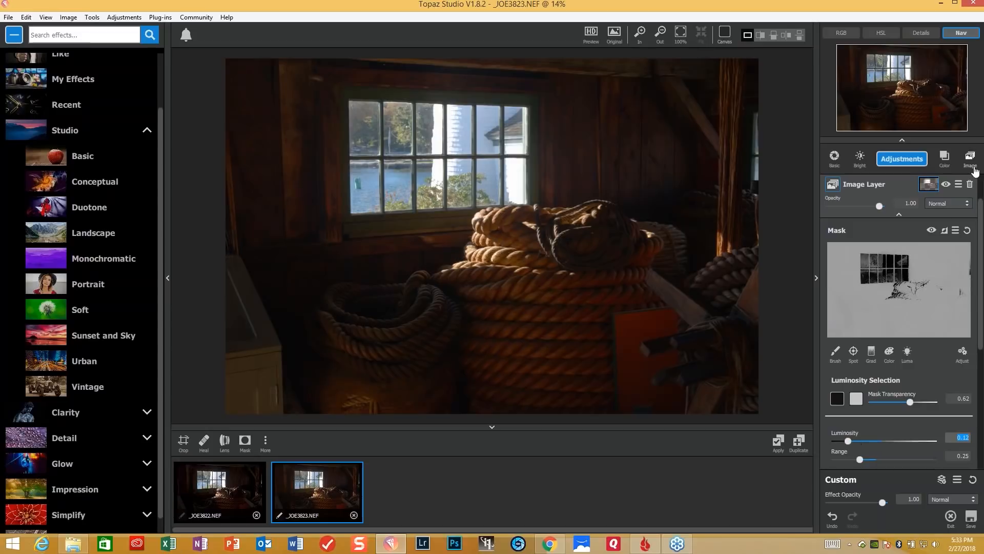
- Compare the photo with the Image Layer and the Basic Adjustment switched off and on, leaving both enabled
{"action": "left_click", "coordinate": [945, 185]}
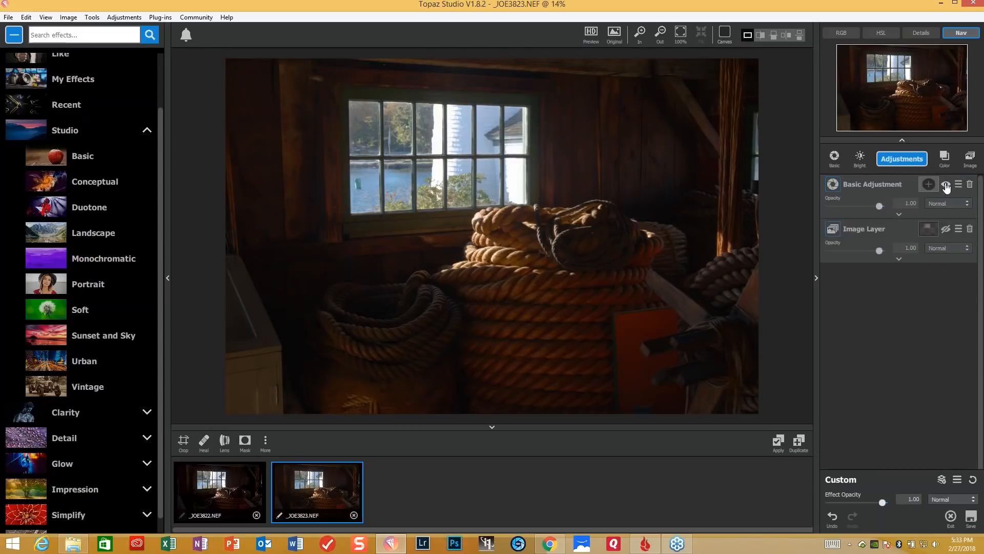
{"action": "left_click", "coordinate": [945, 185]}
{"action": "left_click", "coordinate": [946, 186]}
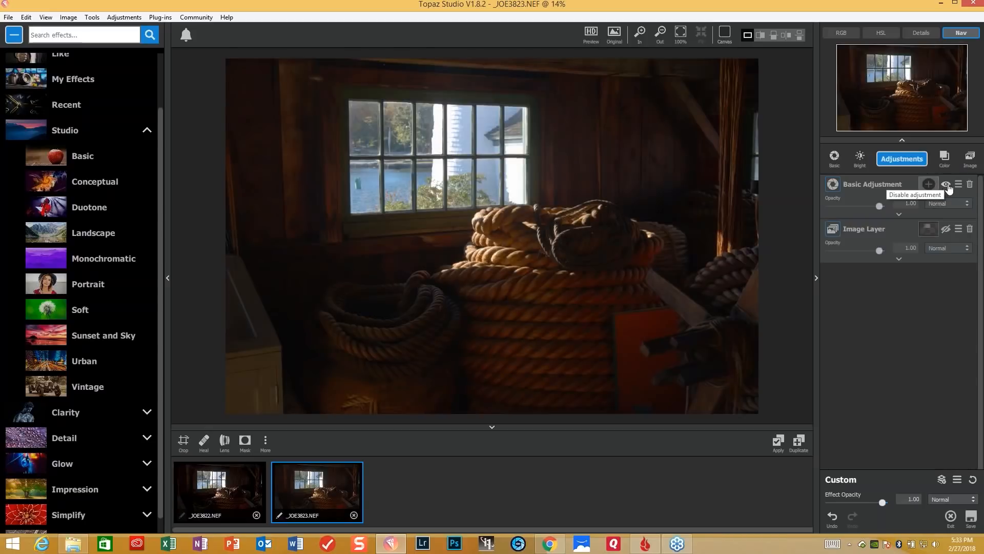
{"action": "left_click", "coordinate": [950, 232]}
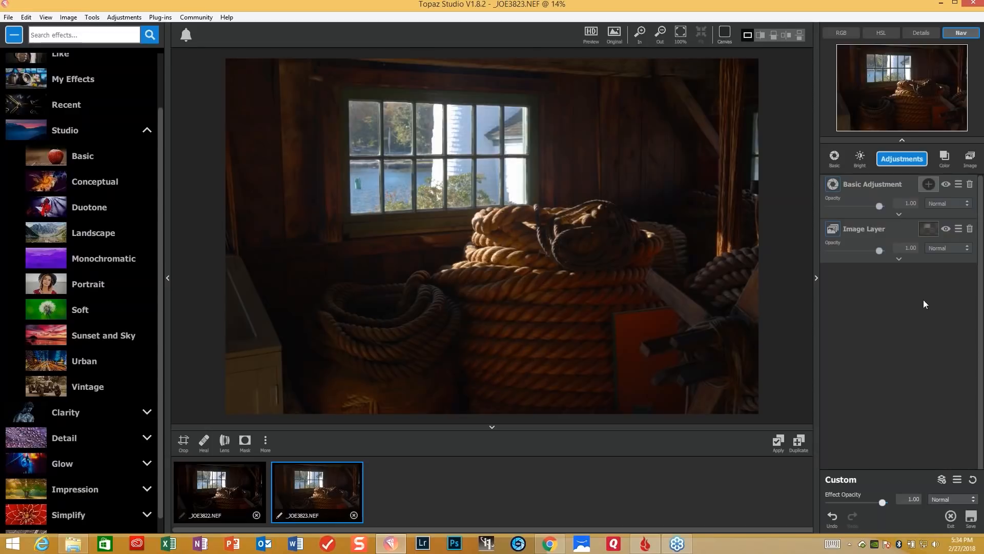
- Apply the current edits as a new image and add the Interior_with_details effect from My Effects to it
{"action": "left_click", "coordinate": [779, 442]}
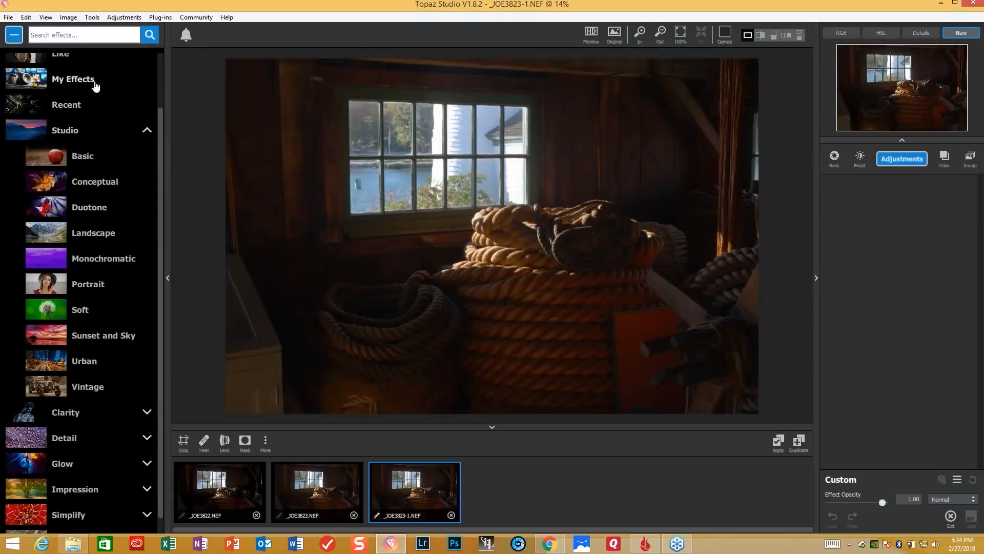
{"action": "left_click", "coordinate": [96, 86]}
{"action": "left_click_drag", "start_coordinate": [162, 109], "coordinate": [155, 198]}
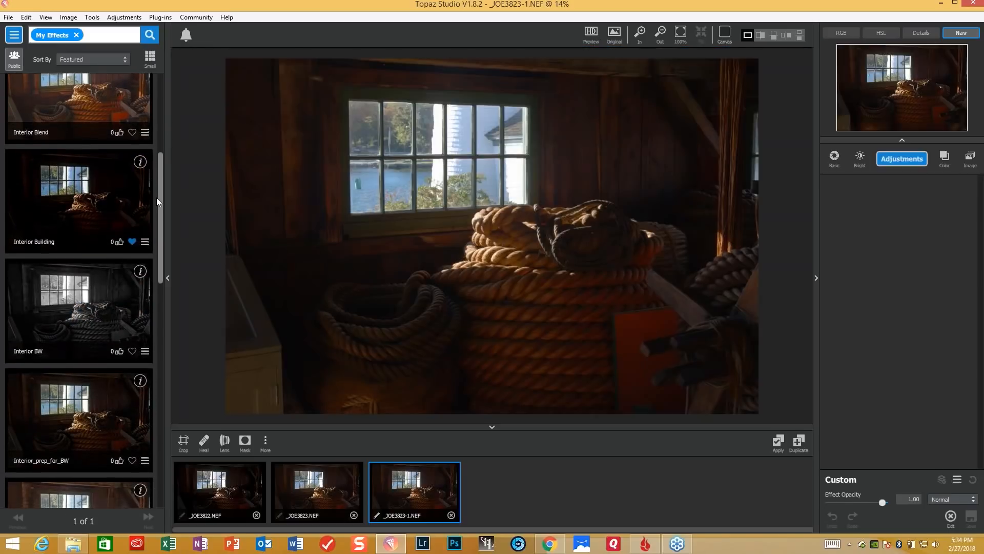
{"action": "scroll", "coordinate": [155, 198], "scroll_direction": "down", "scroll_amount": 1}
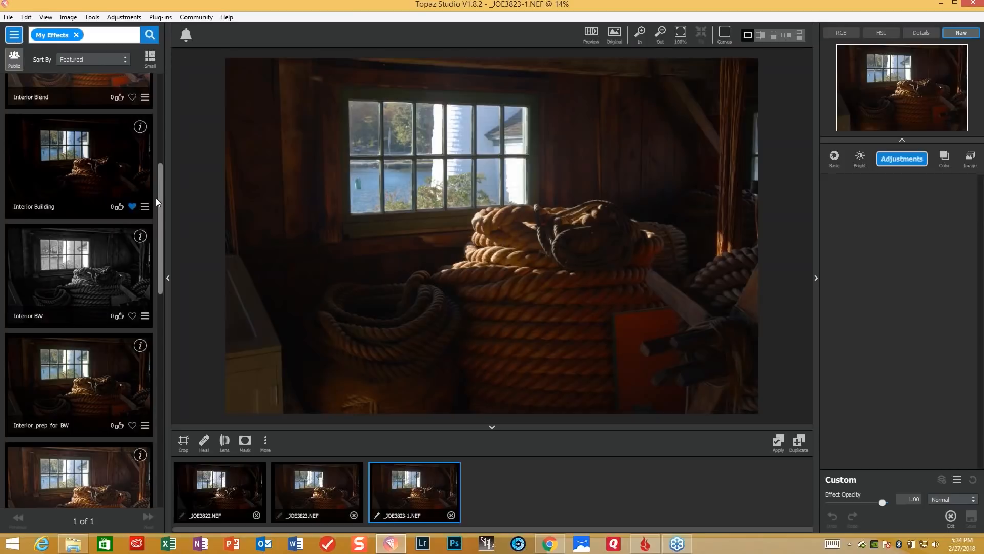
{"action": "scroll", "coordinate": [155, 199], "scroll_direction": "down", "scroll_amount": 5}
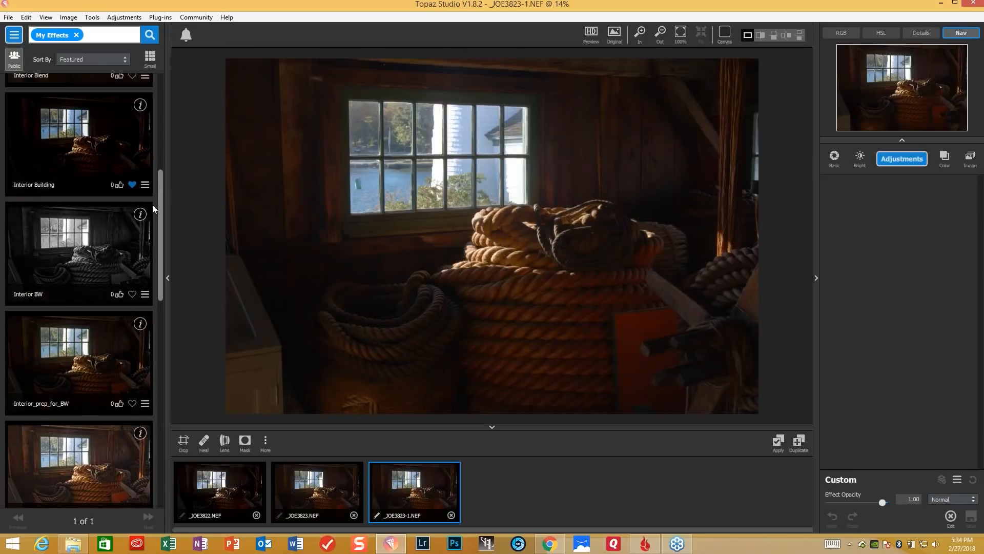
{"action": "scroll", "coordinate": [149, 249], "scroll_direction": "down", "scroll_amount": 2}
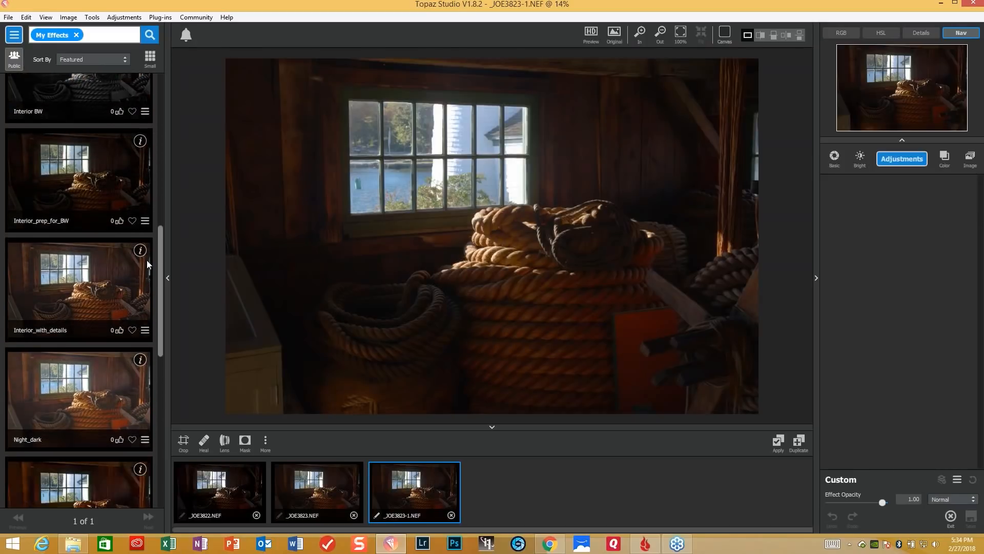
{"action": "left_click", "coordinate": [81, 258]}
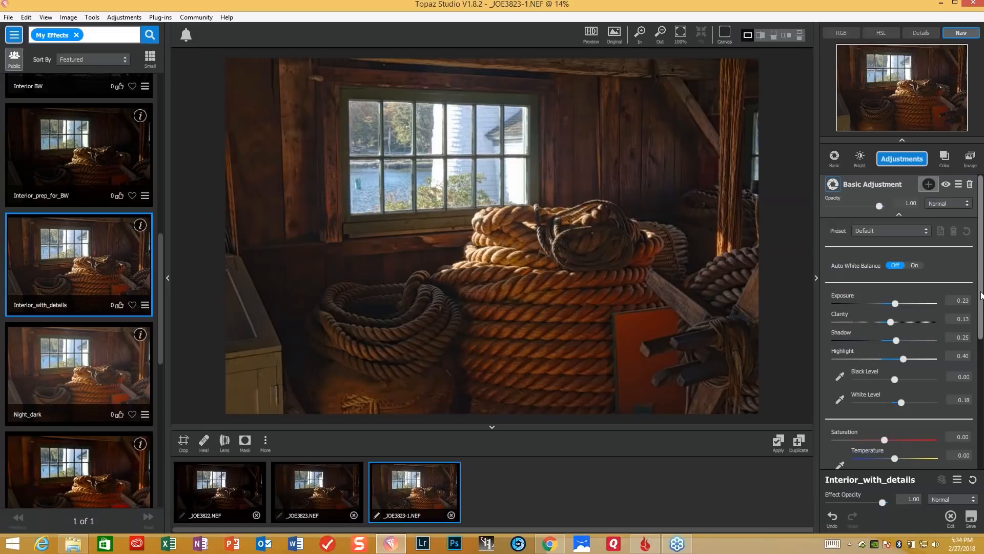
- Set the Basic Adjustment to Exposure 0.13, Clarity 0.29 and Shadow 0.38
{"action": "left_click", "coordinate": [895, 305]}
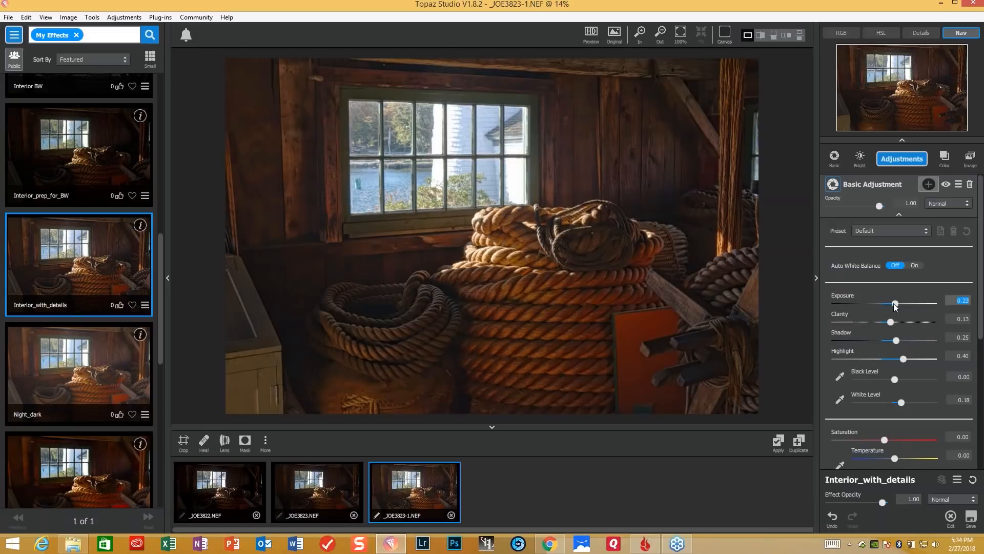
{"action": "left_click_drag", "start_coordinate": [895, 305], "coordinate": [890, 303]}
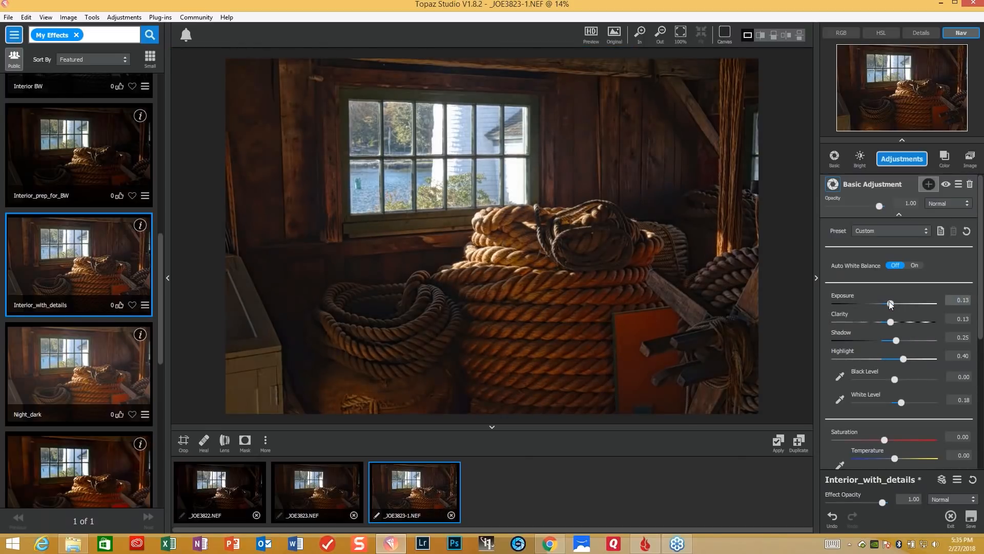
{"action": "left_click", "coordinate": [890, 303]}
{"action": "left_click_drag", "start_coordinate": [891, 323], "coordinate": [900, 323]}
{"action": "left_click", "coordinate": [897, 341]}
{"action": "left_click_drag", "start_coordinate": [899, 339], "coordinate": [921, 333]}
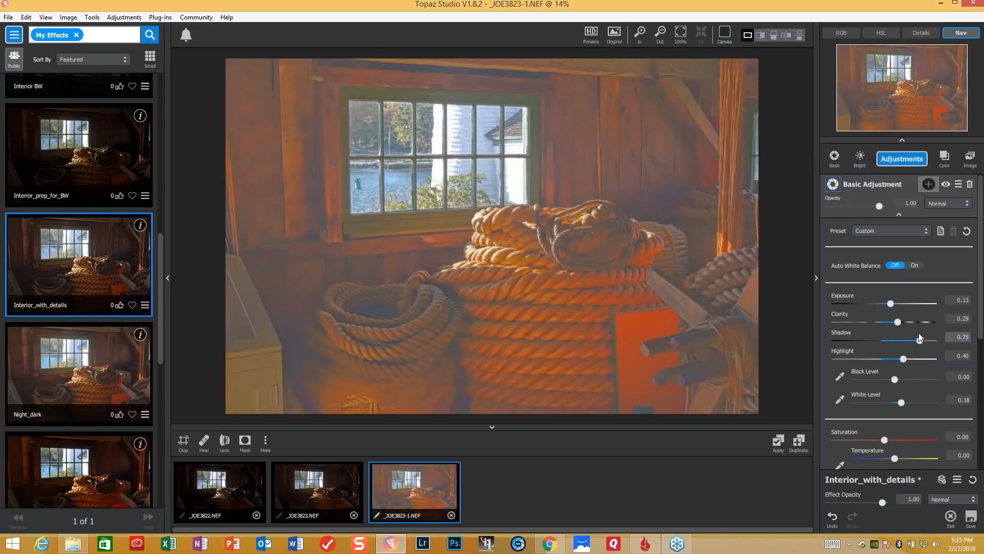
{"action": "left_click_drag", "start_coordinate": [918, 333], "coordinate": [903, 344]}
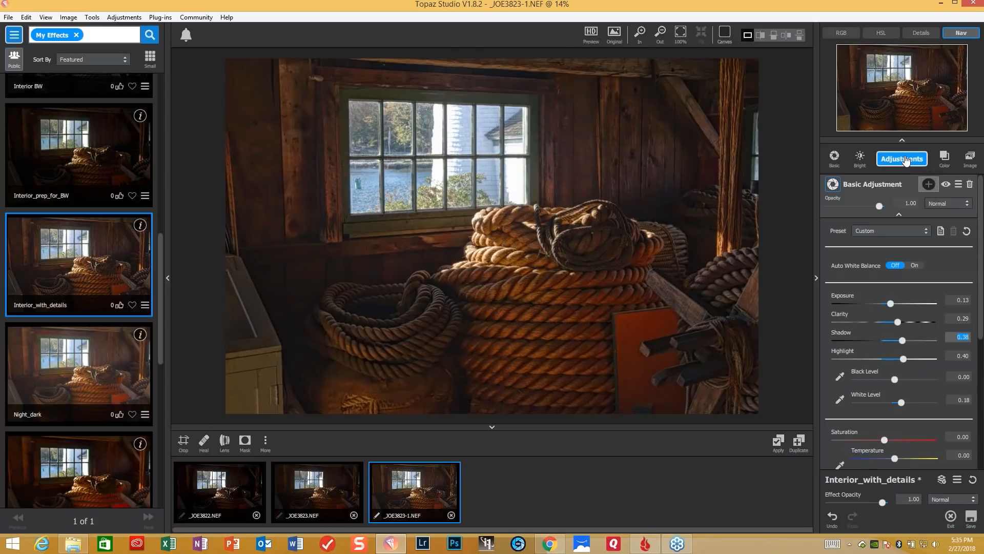
- Add another Tone Curves adjustment and brighten the photo by moving the curve's white point inward to about three quarters of the tonal range
{"action": "left_click", "coordinate": [929, 184]}
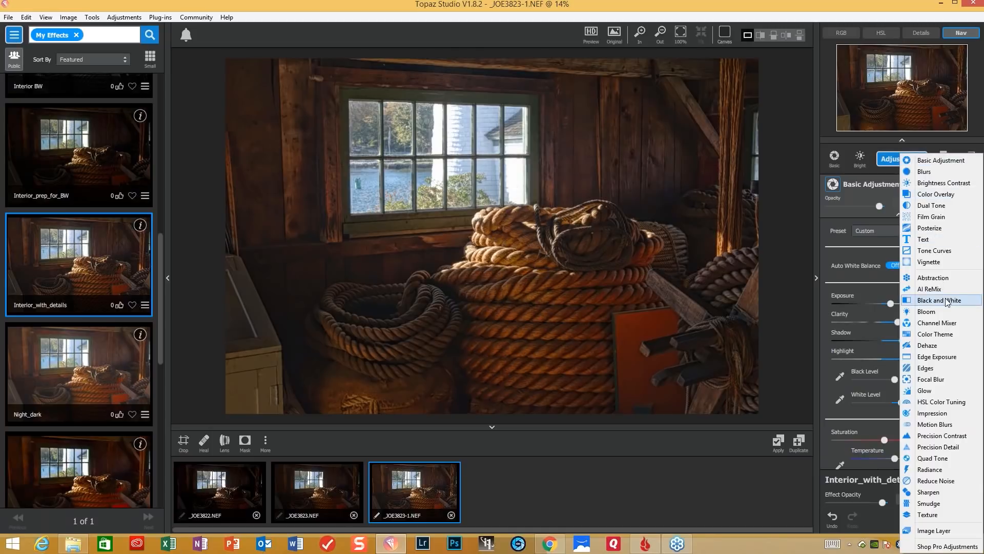
{"action": "left_click", "coordinate": [942, 252]}
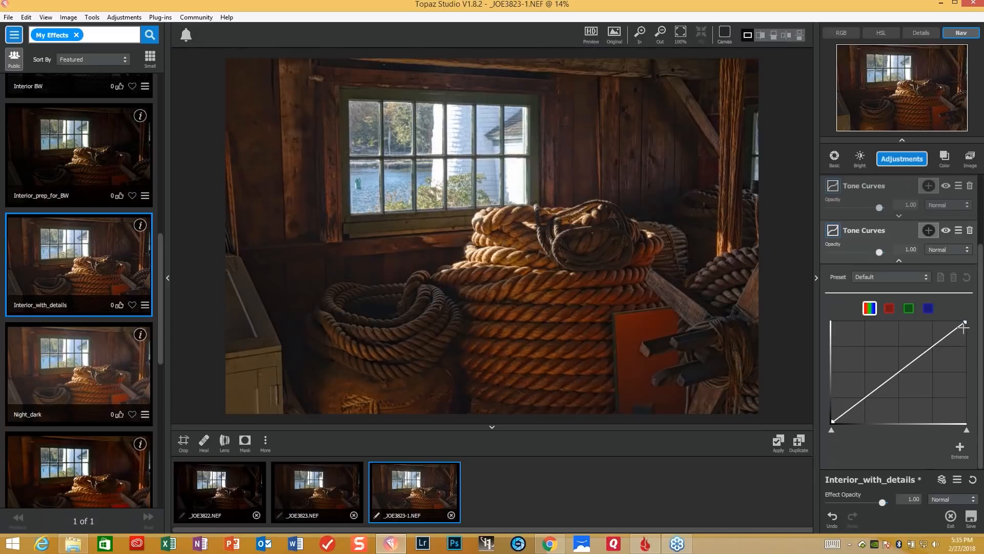
{"action": "left_click_drag", "start_coordinate": [964, 322], "coordinate": [927, 322]}
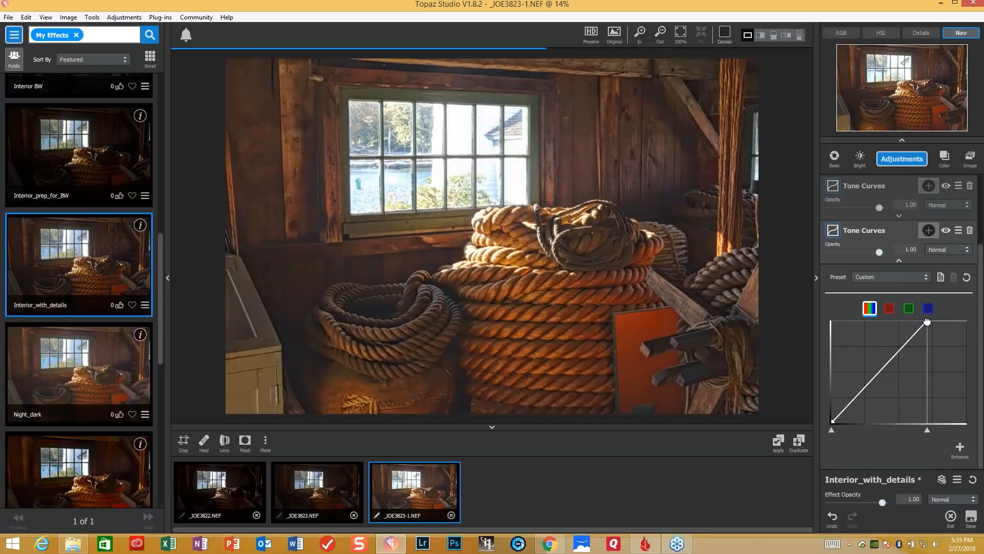
{"action": "left_click_drag", "start_coordinate": [926, 321], "coordinate": [932, 322]}
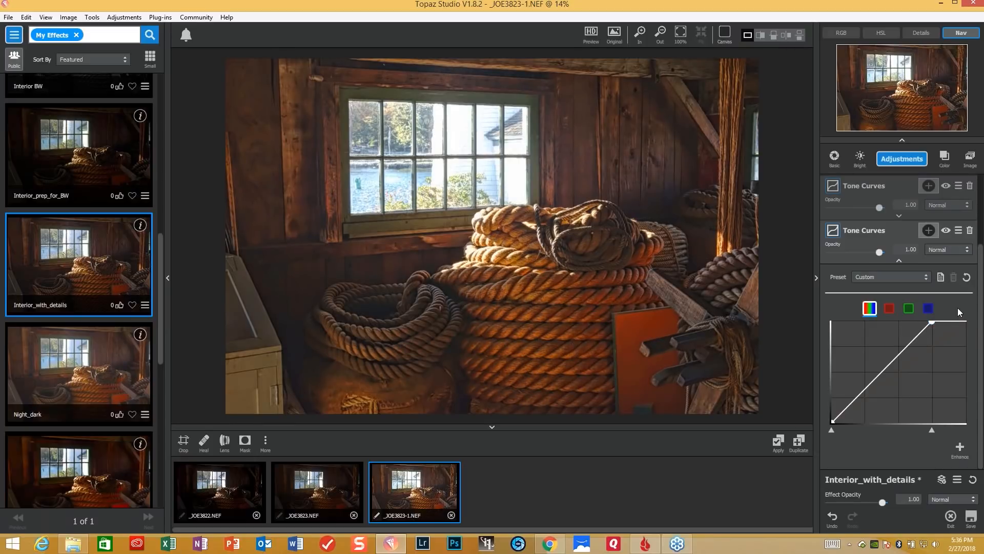
- Add a mask to the new Tone Curves, invert it to black, and set up a mask brush with Radius 0.19 and Softness 0.04
{"action": "left_click", "coordinate": [929, 232]}
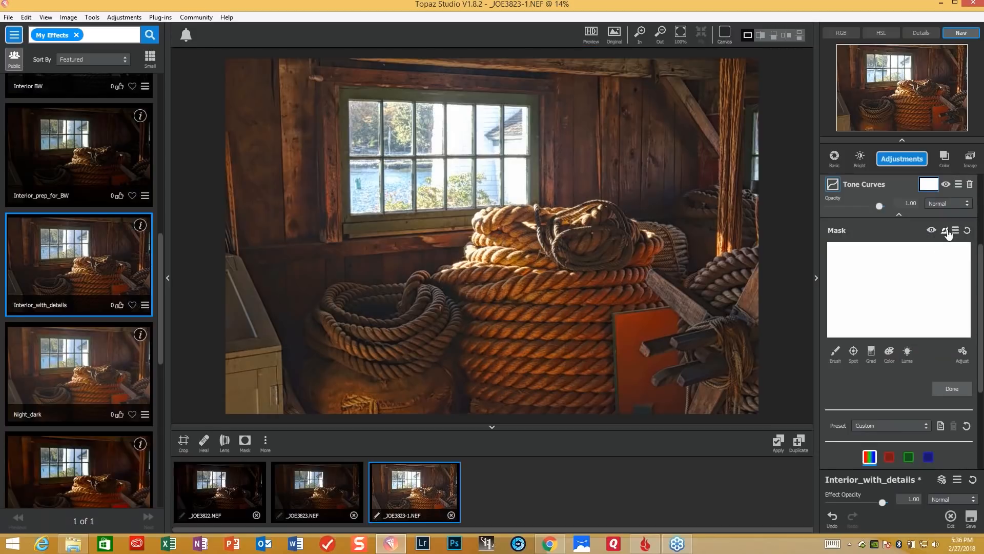
{"action": "left_click", "coordinate": [945, 231]}
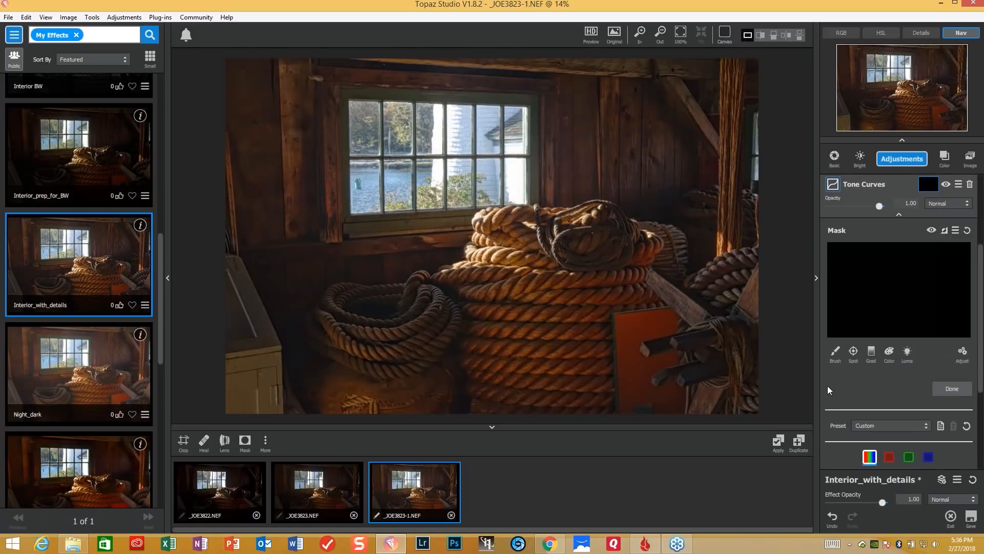
{"action": "left_click", "coordinate": [836, 356]}
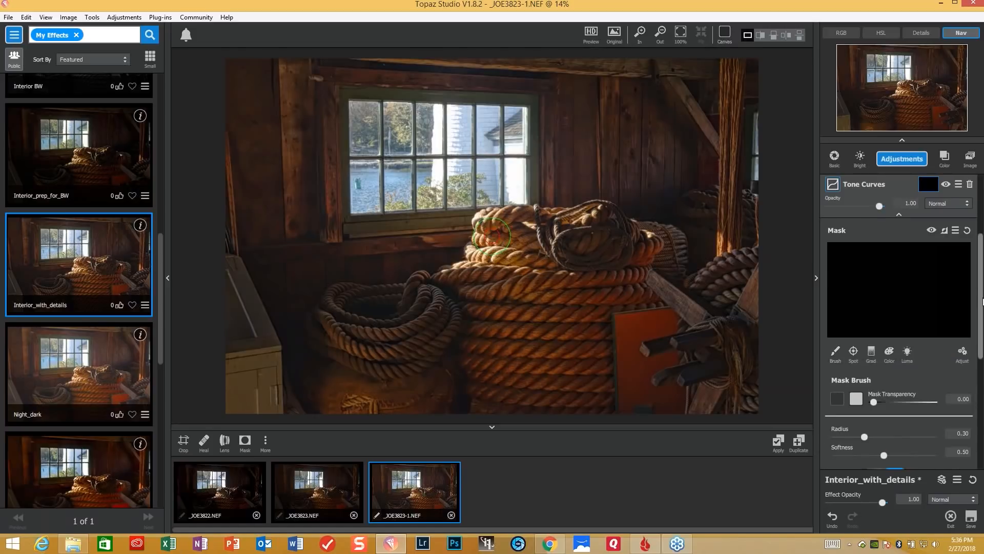
{"action": "left_click_drag", "start_coordinate": [980, 294], "coordinate": [980, 337]}
{"action": "left_click_drag", "start_coordinate": [875, 305], "coordinate": [892, 316]}
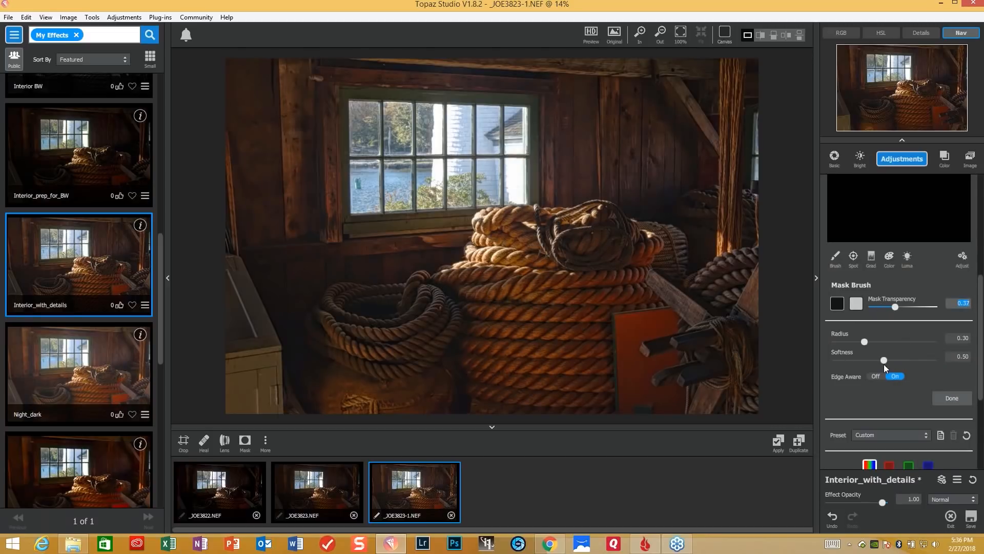
{"action": "left_click_drag", "start_coordinate": [883, 358], "coordinate": [841, 360]}
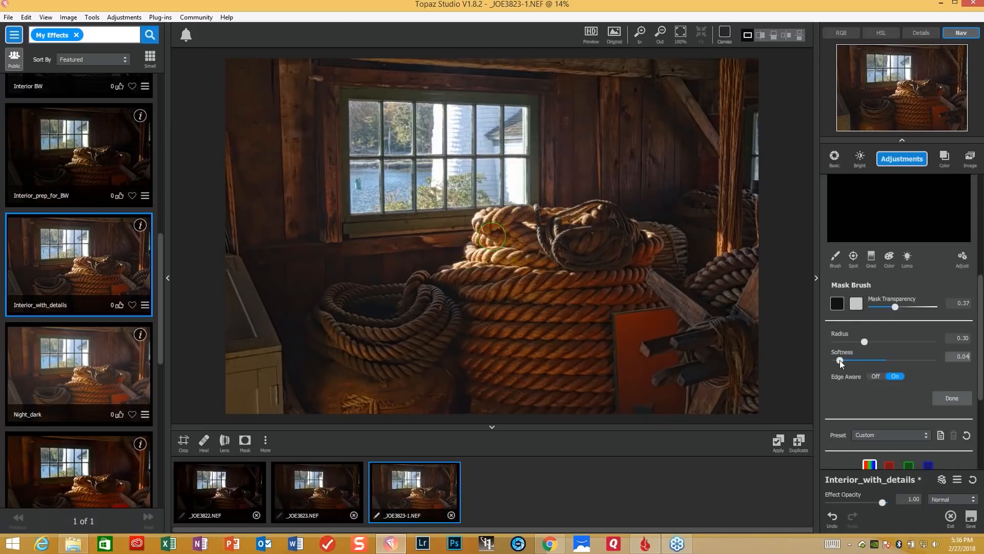
{"action": "left_click_drag", "start_coordinate": [839, 360], "coordinate": [840, 359]}
{"action": "left_click_drag", "start_coordinate": [861, 340], "coordinate": [851, 343]}
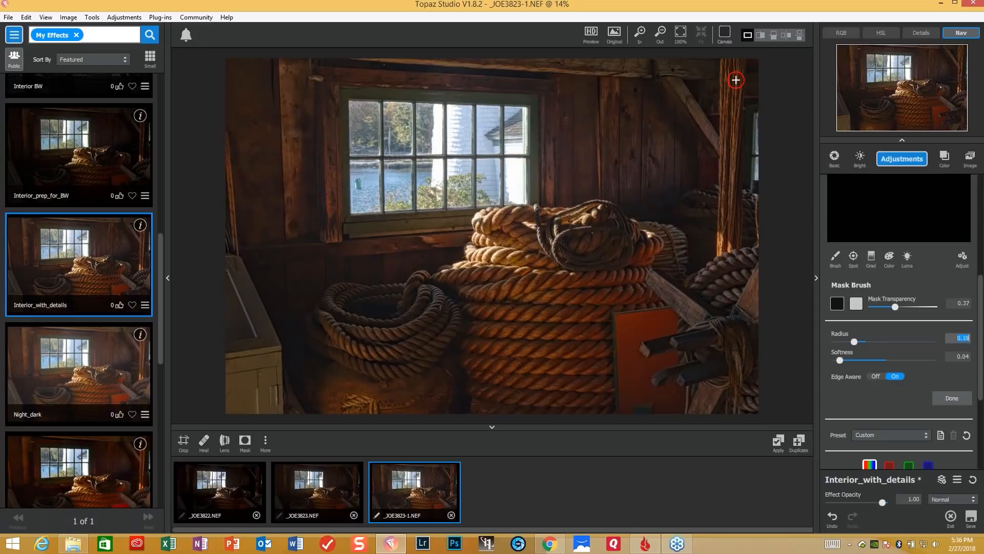
- Paint the curve's brightening onto the vertical post and its adjacent background with the light mask brush at Mask Transparency 0.58
{"action": "left_click", "coordinate": [856, 303]}
{"action": "left_click_drag", "start_coordinate": [929, 307], "coordinate": [907, 307]}
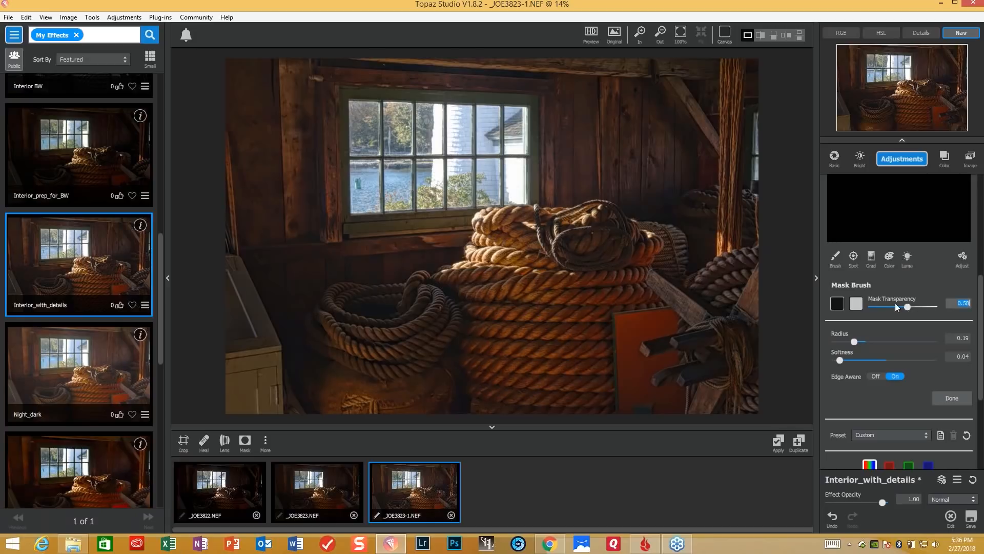
{"action": "mouse_move", "coordinate": [730, 73]}
{"action": "left_mouse_down"}
{"action": "mouse_move", "coordinate": [734, 72]}
{"action": "mouse_move", "coordinate": [725, 254]}
{"action": "mouse_move", "coordinate": [724, 214]}
{"action": "mouse_move", "coordinate": [734, 245]}
{"action": "mouse_move", "coordinate": [738, 200]}
{"action": "mouse_move", "coordinate": [750, 203]}
{"action": "mouse_move", "coordinate": [752, 226]}
{"action": "left_mouse_up"}
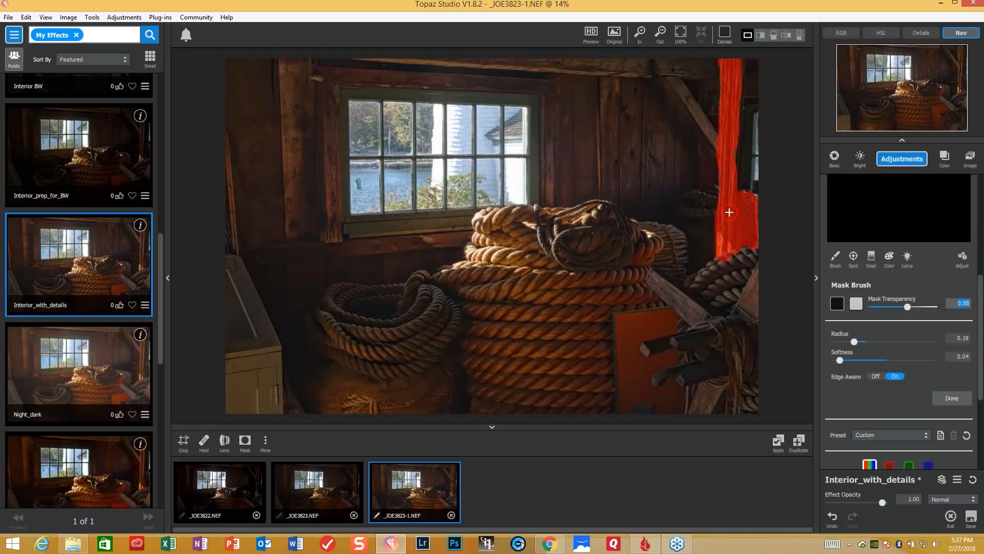
{"action": "mouse_move", "coordinate": [710, 192]}
{"action": "left_mouse_down"}
{"action": "mouse_move", "coordinate": [691, 198]}
{"action": "mouse_move", "coordinate": [711, 219]}
{"action": "mouse_move", "coordinate": [694, 223]}
{"action": "mouse_move", "coordinate": [747, 250]}
{"action": "left_mouse_up"}
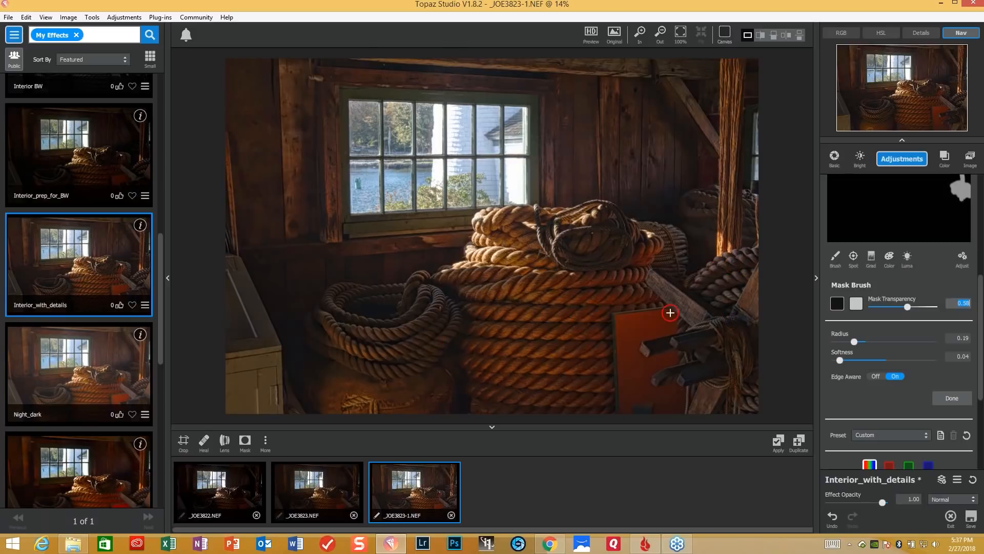
- Set the brush to Radius 0.32 and Mask Transparency 0.21, and paint the mask over the lower rope coil and the barrel beneath it
{"action": "left_click_drag", "start_coordinate": [854, 341], "coordinate": [866, 340]}
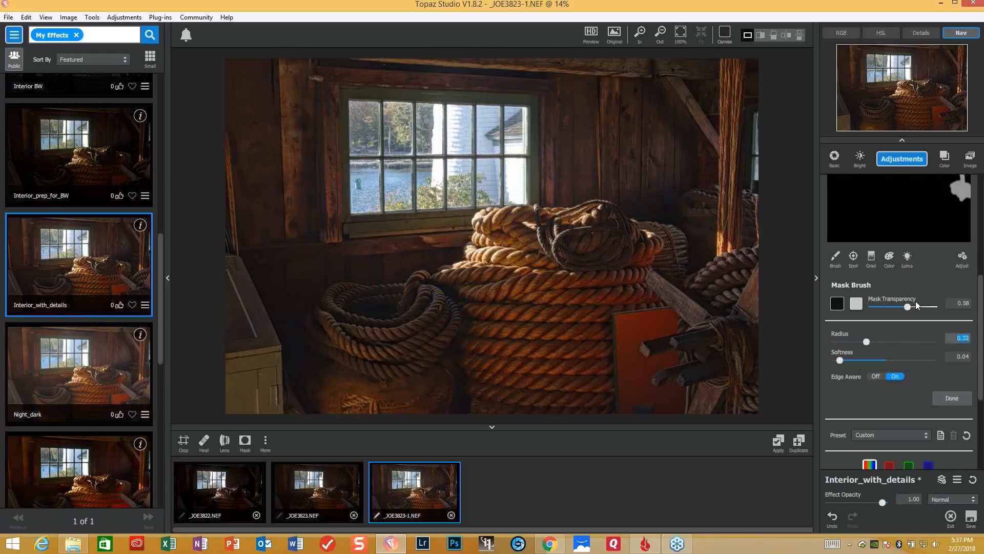
{"action": "left_click_drag", "start_coordinate": [906, 305], "coordinate": [884, 307]}
{"action": "mouse_move", "coordinate": [360, 288]}
{"action": "left_mouse_down"}
{"action": "mouse_move", "coordinate": [336, 303]}
{"action": "mouse_move", "coordinate": [323, 331]}
{"action": "mouse_move", "coordinate": [396, 367]}
{"action": "mouse_move", "coordinate": [446, 340]}
{"action": "mouse_move", "coordinate": [439, 312]}
{"action": "mouse_move", "coordinate": [400, 339]}
{"action": "mouse_move", "coordinate": [362, 340]}
{"action": "mouse_move", "coordinate": [354, 332]}
{"action": "mouse_move", "coordinate": [361, 319]}
{"action": "mouse_move", "coordinate": [421, 313]}
{"action": "mouse_move", "coordinate": [432, 294]}
{"action": "mouse_move", "coordinate": [378, 294]}
{"action": "mouse_move", "coordinate": [315, 378]}
{"action": "mouse_move", "coordinate": [345, 404]}
{"action": "mouse_move", "coordinate": [366, 375]}
{"action": "mouse_move", "coordinate": [337, 398]}
{"action": "mouse_move", "coordinate": [394, 395]}
{"action": "mouse_move", "coordinate": [426, 378]}
{"action": "mouse_move", "coordinate": [374, 387]}
{"action": "mouse_move", "coordinate": [345, 377]}
{"action": "left_mouse_up"}
{"action": "mouse_move", "coordinate": [391, 402]}
{"action": "left_mouse_down"}
{"action": "mouse_move", "coordinate": [434, 378]}
{"action": "mouse_move", "coordinate": [437, 408]}
{"action": "mouse_move", "coordinate": [401, 409]}
{"action": "mouse_move", "coordinate": [448, 387]}
{"action": "mouse_move", "coordinate": [441, 381]}
{"action": "mouse_move", "coordinate": [443, 414]}
{"action": "left_mouse_up"}
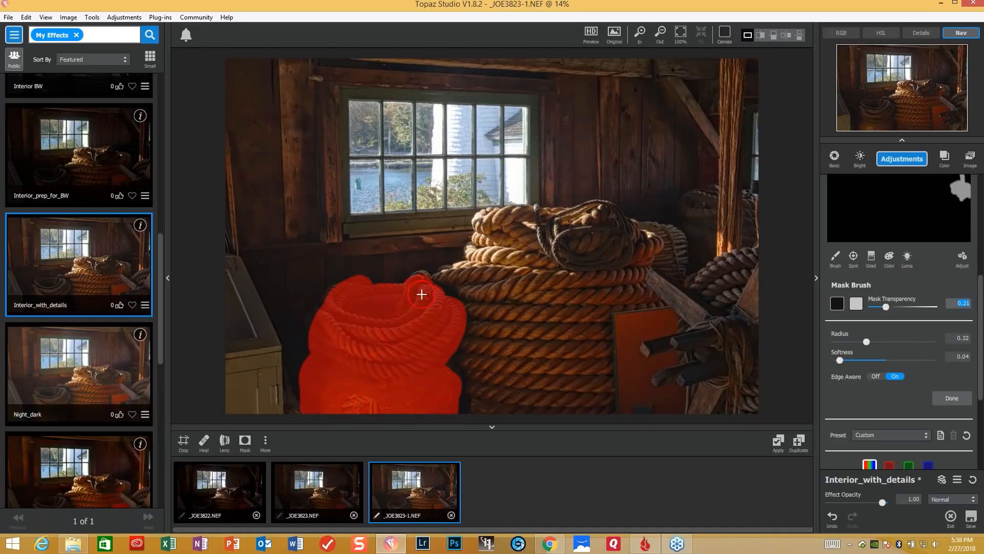
- Paint the mask over the large central rope stack, up to the coils on top
{"action": "mouse_move", "coordinate": [424, 287]}
{"action": "left_mouse_down"}
{"action": "mouse_move", "coordinate": [474, 294]}
{"action": "mouse_move", "coordinate": [516, 323]}
{"action": "mouse_move", "coordinate": [474, 319]}
{"action": "mouse_move", "coordinate": [456, 371]}
{"action": "mouse_move", "coordinate": [495, 401]}
{"action": "mouse_move", "coordinate": [468, 403]}
{"action": "mouse_move", "coordinate": [504, 414]}
{"action": "mouse_move", "coordinate": [599, 411]}
{"action": "mouse_move", "coordinate": [601, 308]}
{"action": "mouse_move", "coordinate": [604, 406]}
{"action": "mouse_move", "coordinate": [595, 385]}
{"action": "mouse_move", "coordinate": [512, 382]}
{"action": "mouse_move", "coordinate": [571, 396]}
{"action": "mouse_move", "coordinate": [467, 400]}
{"action": "mouse_move", "coordinate": [490, 373]}
{"action": "mouse_move", "coordinate": [459, 371]}
{"action": "mouse_move", "coordinate": [536, 358]}
{"action": "mouse_move", "coordinate": [486, 343]}
{"action": "mouse_move", "coordinate": [555, 352]}
{"action": "mouse_move", "coordinate": [574, 331]}
{"action": "mouse_move", "coordinate": [521, 332]}
{"action": "mouse_move", "coordinate": [546, 324]}
{"action": "mouse_move", "coordinate": [503, 338]}
{"action": "left_mouse_up"}
{"action": "mouse_move", "coordinate": [579, 321]}
{"action": "left_mouse_down"}
{"action": "mouse_move", "coordinate": [578, 294]}
{"action": "mouse_move", "coordinate": [517, 304]}
{"action": "mouse_move", "coordinate": [552, 292]}
{"action": "mouse_move", "coordinate": [507, 293]}
{"action": "left_mouse_up"}
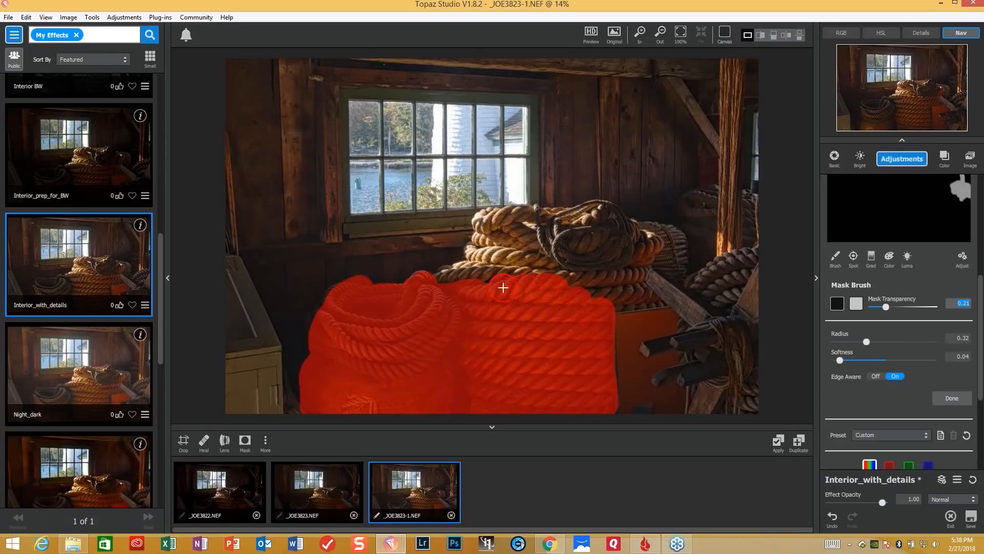
{"action": "left_click_drag", "start_coordinate": [495, 281], "coordinate": [456, 283]}
{"action": "mouse_move", "coordinate": [534, 285]}
{"action": "left_mouse_down"}
{"action": "mouse_move", "coordinate": [616, 288]}
{"action": "mouse_move", "coordinate": [633, 276]}
{"action": "mouse_move", "coordinate": [613, 297]}
{"action": "mouse_move", "coordinate": [636, 298]}
{"action": "left_mouse_up"}
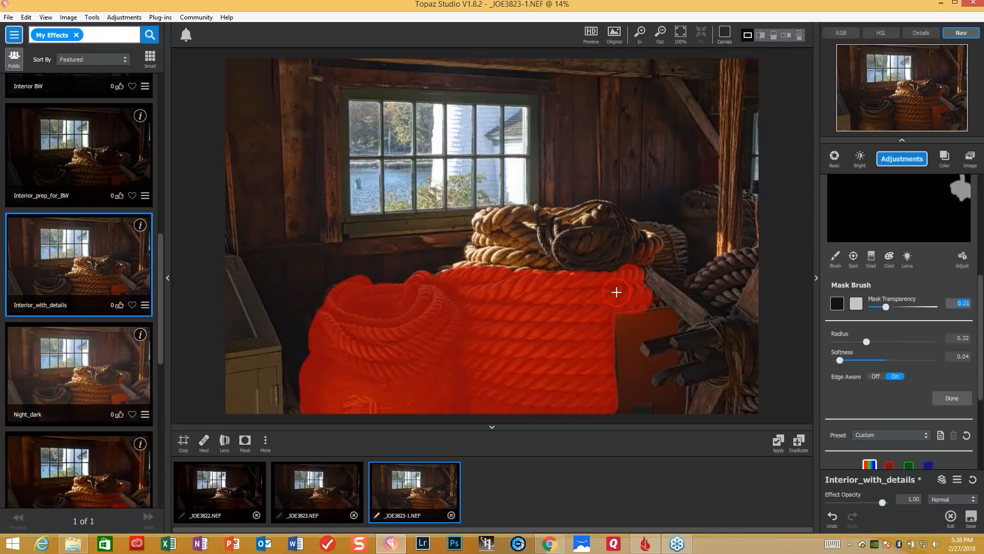
{"action": "mouse_move", "coordinate": [616, 289]}
{"action": "left_mouse_down"}
{"action": "mouse_move", "coordinate": [616, 216]}
{"action": "mouse_move", "coordinate": [611, 247]}
{"action": "mouse_move", "coordinate": [591, 237]}
{"action": "mouse_move", "coordinate": [567, 245]}
{"action": "mouse_move", "coordinate": [574, 266]}
{"action": "mouse_move", "coordinate": [637, 259]}
{"action": "mouse_move", "coordinate": [635, 232]}
{"action": "mouse_move", "coordinate": [659, 264]}
{"action": "mouse_move", "coordinate": [675, 266]}
{"action": "mouse_move", "coordinate": [661, 236]}
{"action": "left_mouse_up"}
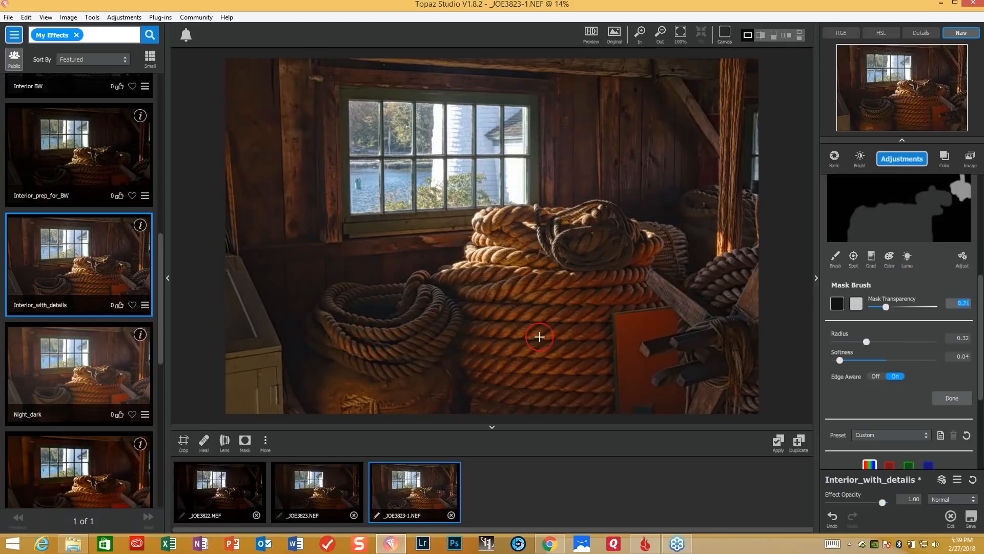
- Paint the mask over the rope coils behind the central stack and the wooden spokes and hanging rope in the lower right foreground
{"action": "mouse_move", "coordinate": [694, 212]}
{"action": "left_mouse_down"}
{"action": "mouse_move", "coordinate": [710, 200]}
{"action": "mouse_move", "coordinate": [695, 201]}
{"action": "mouse_move", "coordinate": [705, 227]}
{"action": "mouse_move", "coordinate": [746, 201]}
{"action": "mouse_move", "coordinate": [749, 227]}
{"action": "mouse_move", "coordinate": [727, 239]}
{"action": "mouse_move", "coordinate": [746, 253]}
{"action": "mouse_move", "coordinate": [740, 265]}
{"action": "mouse_move", "coordinate": [696, 282]}
{"action": "mouse_move", "coordinate": [738, 279]}
{"action": "mouse_move", "coordinate": [712, 289]}
{"action": "left_mouse_up"}
{"action": "mouse_move", "coordinate": [679, 237]}
{"action": "left_mouse_down"}
{"action": "mouse_move", "coordinate": [648, 236]}
{"action": "mouse_move", "coordinate": [673, 272]}
{"action": "mouse_move", "coordinate": [683, 262]}
{"action": "mouse_move", "coordinate": [682, 275]}
{"action": "left_mouse_up"}
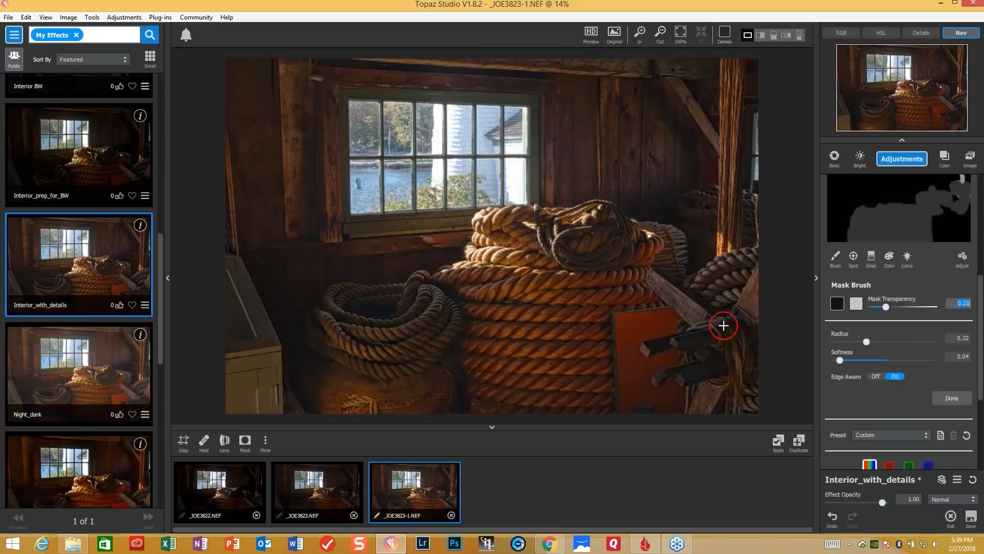
{"action": "mouse_move", "coordinate": [723, 323]}
{"action": "left_mouse_down"}
{"action": "mouse_move", "coordinate": [743, 405]}
{"action": "mouse_move", "coordinate": [755, 390]}
{"action": "mouse_move", "coordinate": [740, 340]}
{"action": "mouse_move", "coordinate": [665, 346]}
{"action": "mouse_move", "coordinate": [718, 345]}
{"action": "mouse_move", "coordinate": [714, 373]}
{"action": "mouse_move", "coordinate": [665, 378]}
{"action": "mouse_move", "coordinate": [709, 361]}
{"action": "mouse_move", "coordinate": [678, 347]}
{"action": "mouse_move", "coordinate": [652, 353]}
{"action": "mouse_move", "coordinate": [691, 356]}
{"action": "mouse_move", "coordinate": [742, 328]}
{"action": "mouse_move", "coordinate": [753, 288]}
{"action": "mouse_move", "coordinate": [756, 376]}
{"action": "mouse_move", "coordinate": [717, 405]}
{"action": "mouse_move", "coordinate": [700, 405]}
{"action": "mouse_move", "coordinate": [703, 394]}
{"action": "mouse_move", "coordinate": [702, 405]}
{"action": "left_mouse_up"}
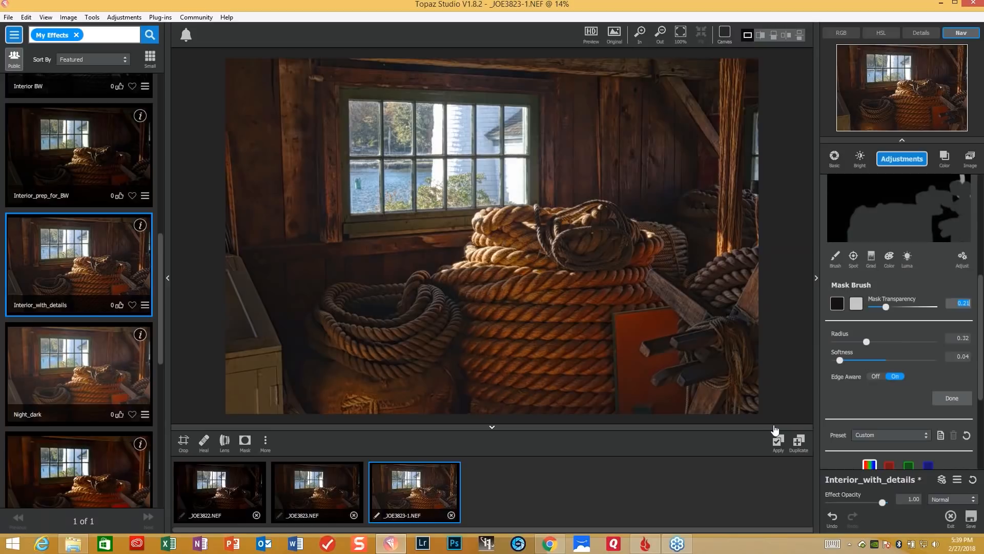
- Add a Precision Detail adjustment with the Subtle Sharp preset and reduce its opacity to 0.45
{"action": "left_click", "coordinate": [900, 162]}
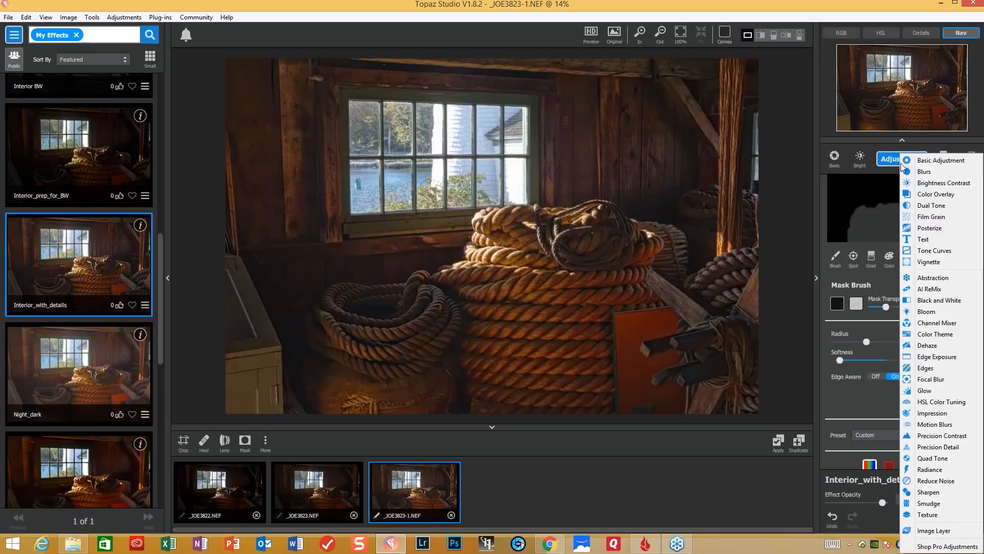
{"action": "left_click", "coordinate": [940, 446]}
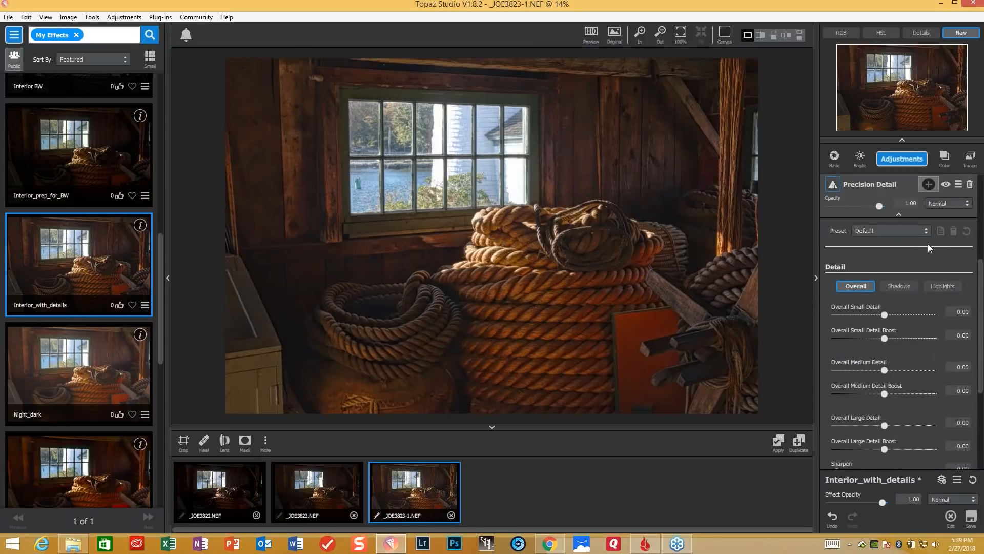
{"action": "left_click", "coordinate": [924, 232]}
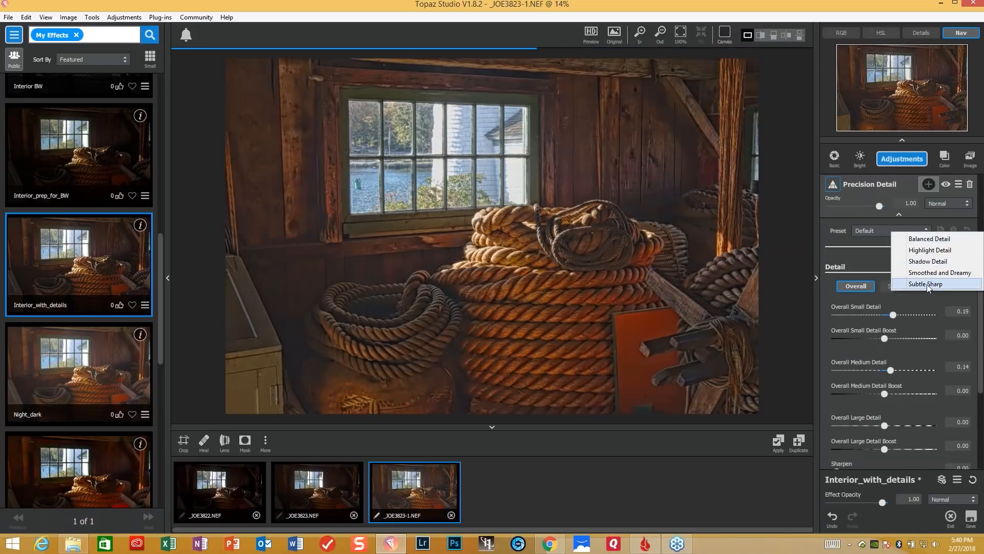
{"action": "left_click", "coordinate": [927, 284]}
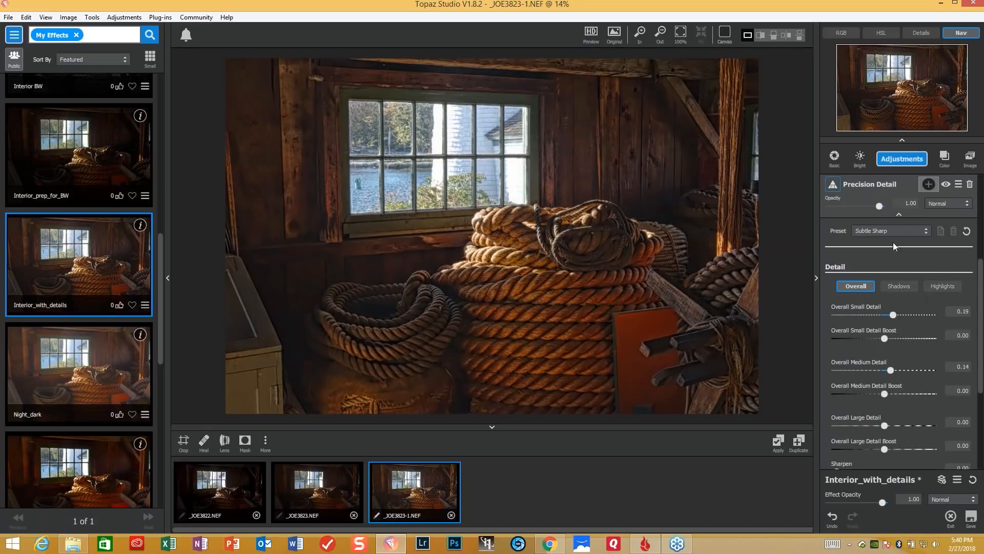
{"action": "scroll", "coordinate": [979, 302], "scroll_direction": "up", "scroll_amount": 2}
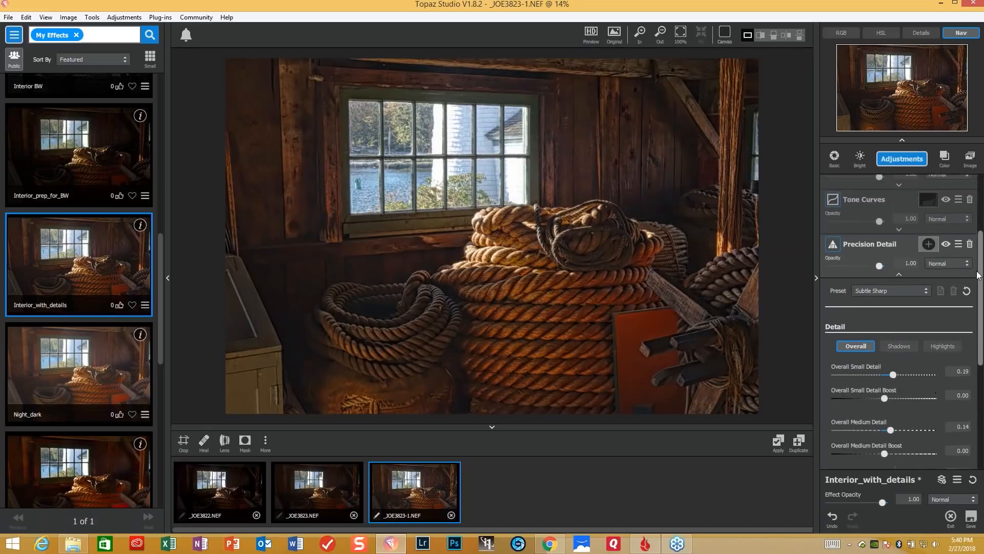
{"action": "left_click_drag", "start_coordinate": [880, 263], "coordinate": [852, 261]}
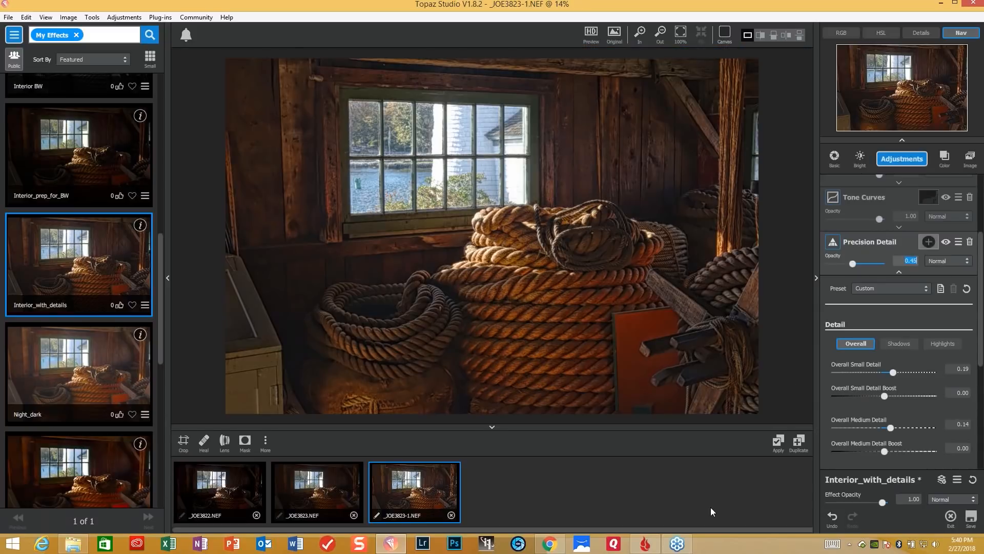
- Add an Edges adjustment with Edge Strength 0.08, Suppress Weak Edges 0.15 and Edge Thickness 0.06
{"action": "left_click", "coordinate": [897, 160]}
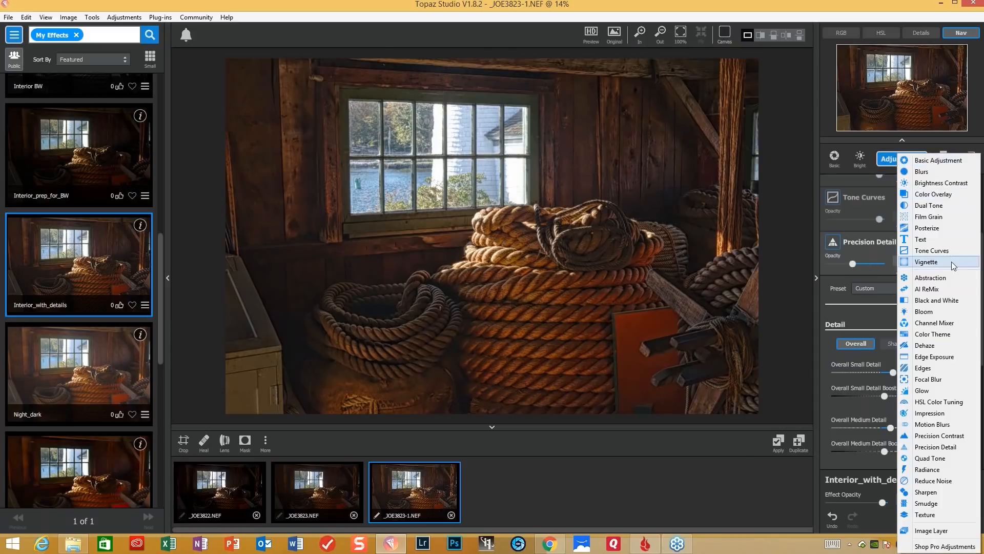
{"action": "left_click", "coordinate": [924, 368]}
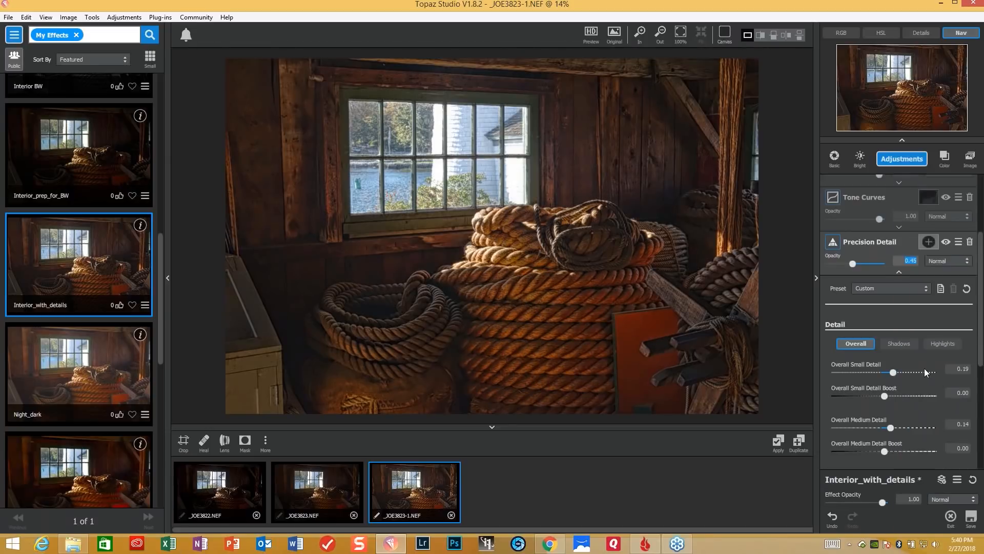
{"action": "left_click_drag", "start_coordinate": [839, 334], "coordinate": [847, 333]}
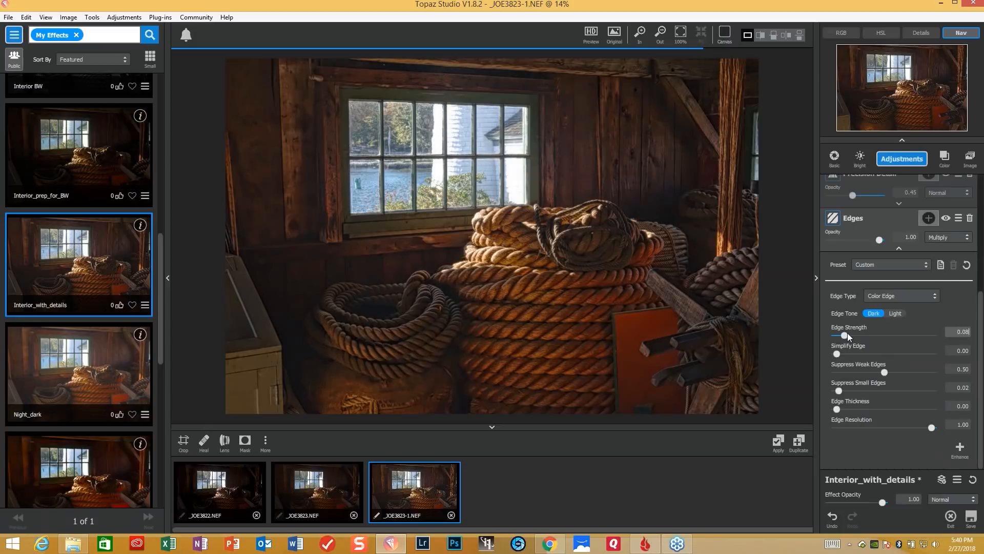
{"action": "left_click_drag", "start_coordinate": [884, 372], "coordinate": [851, 372]}
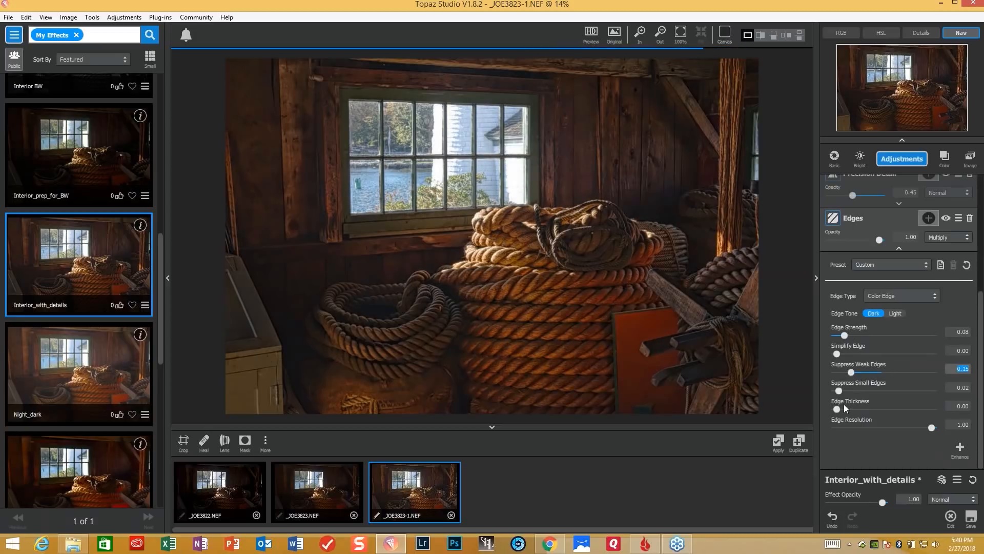
{"action": "left_click_drag", "start_coordinate": [839, 405], "coordinate": [841, 406]}
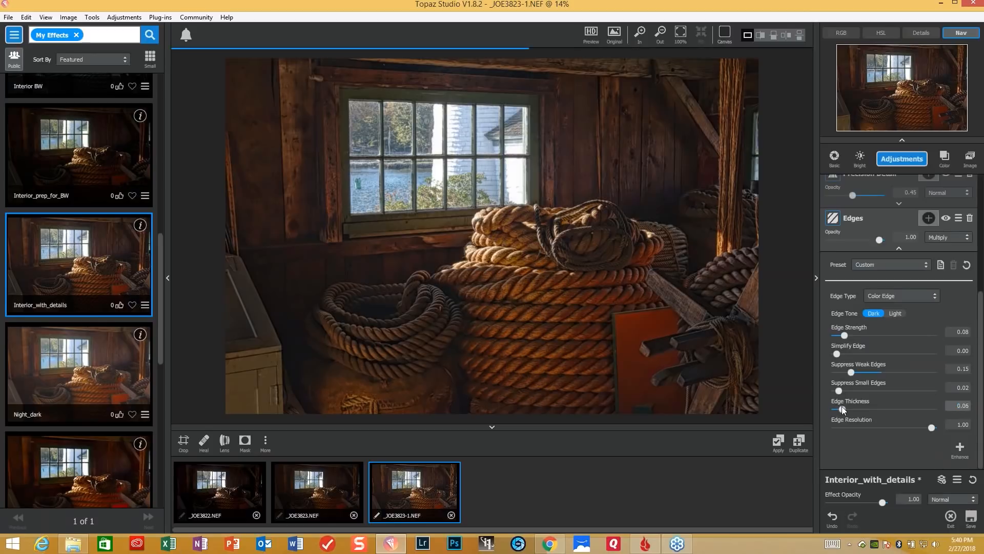
- Compare the edited rope interior with the original image
{"action": "left_click", "coordinate": [622, 327]}
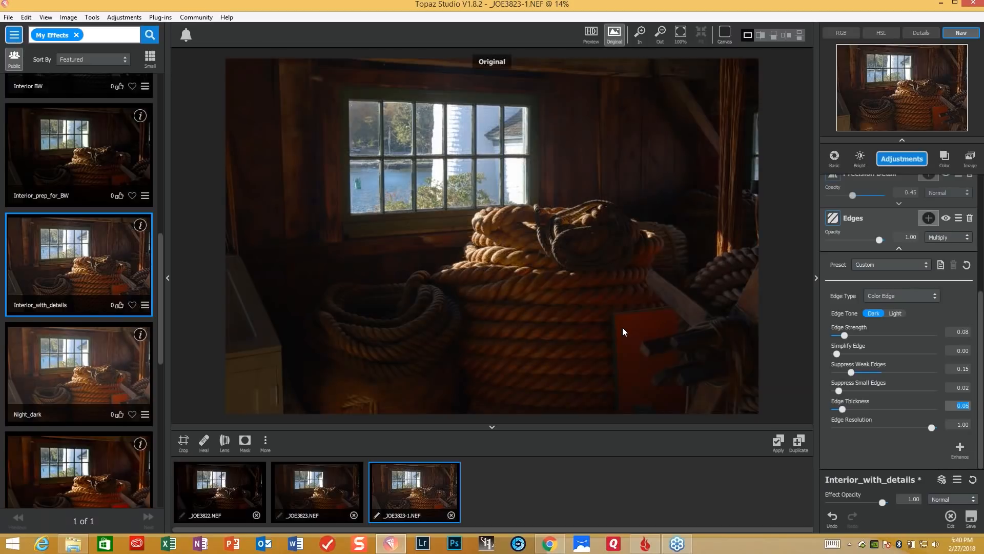
{"action": "left_click", "coordinate": [622, 331]}
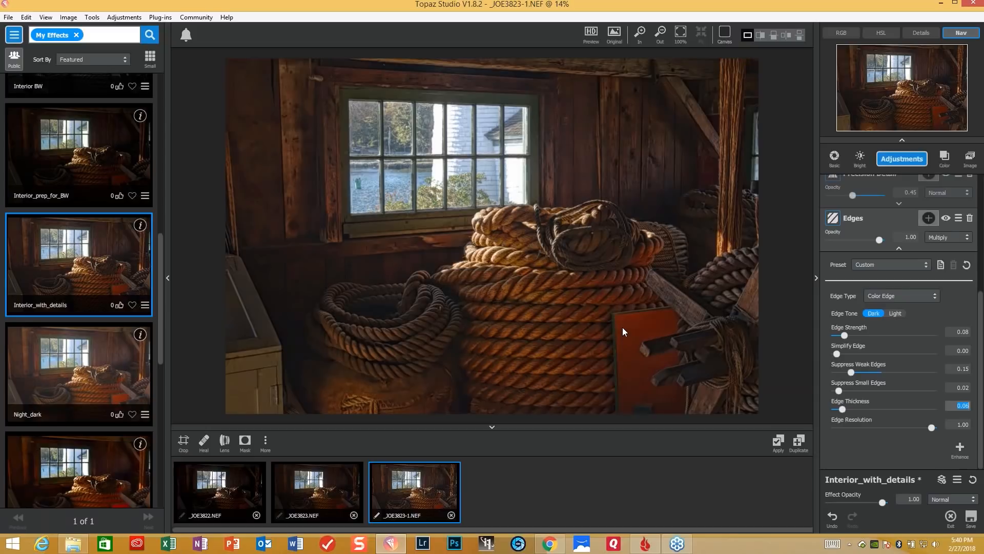
{"action": "left_click", "coordinate": [622, 327]}
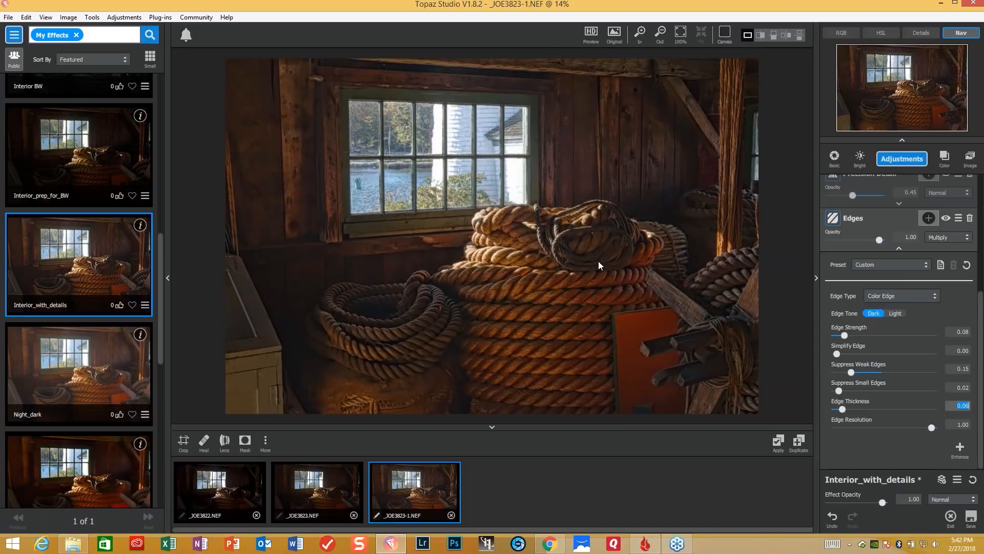
- Close the images _JOE3823-1.NEF, _JOE3823.NEF and _JOE3822.NEF, discarding any unsaved changes
{"action": "left_click", "coordinate": [451, 515]}
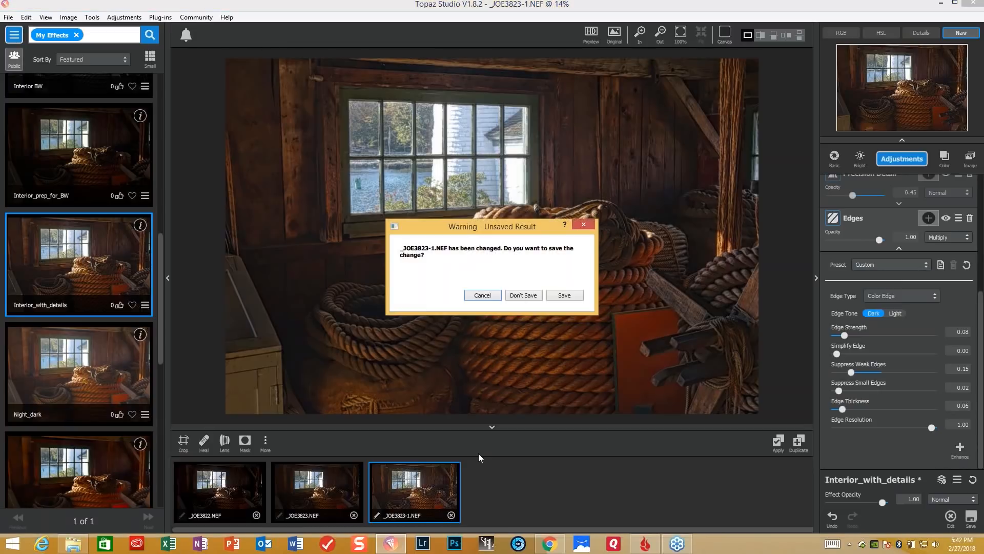
{"action": "left_click", "coordinate": [526, 296]}
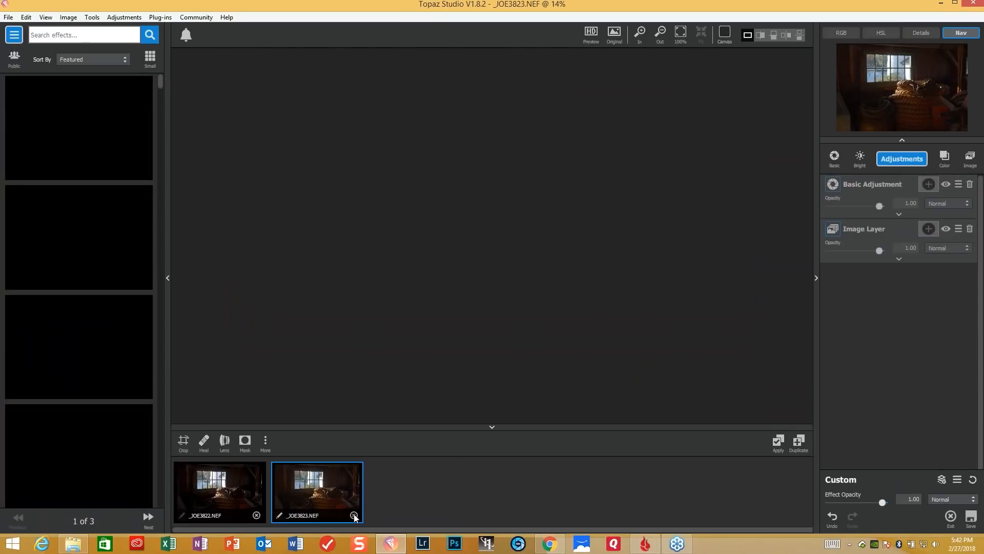
{"action": "left_click", "coordinate": [353, 515]}
{"action": "left_click", "coordinate": [533, 296]}
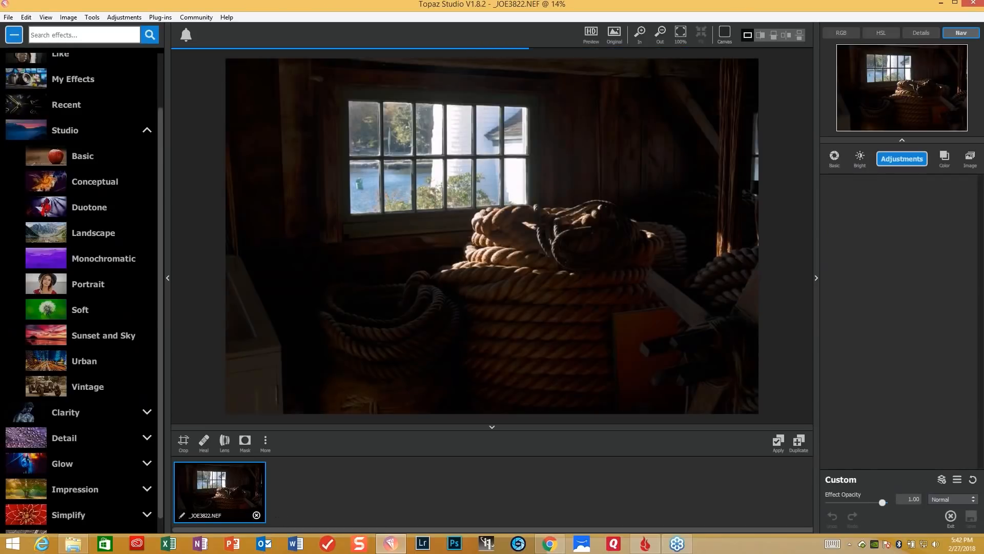
{"action": "left_click", "coordinate": [258, 515]}
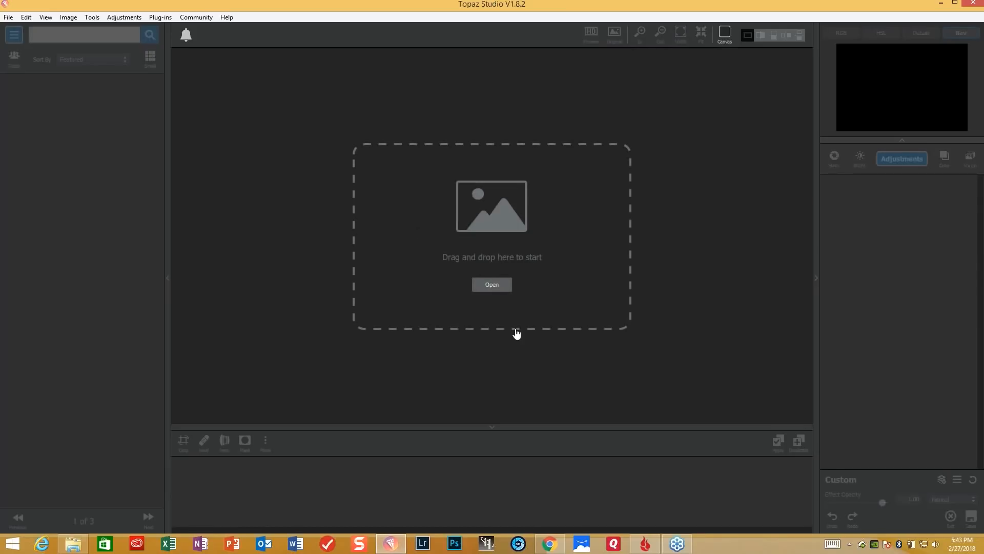
- Open the images _JOE2193 and _JOE2194 together from the Fort Warren folder inside Feb Webinar Raw
{"action": "left_click", "coordinate": [503, 287]}
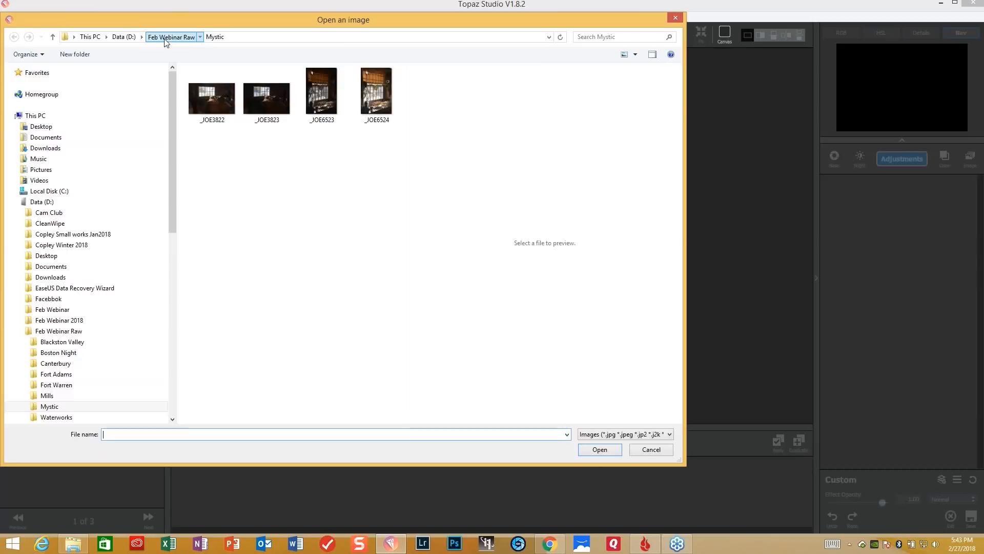
{"action": "left_click", "coordinate": [164, 37]}
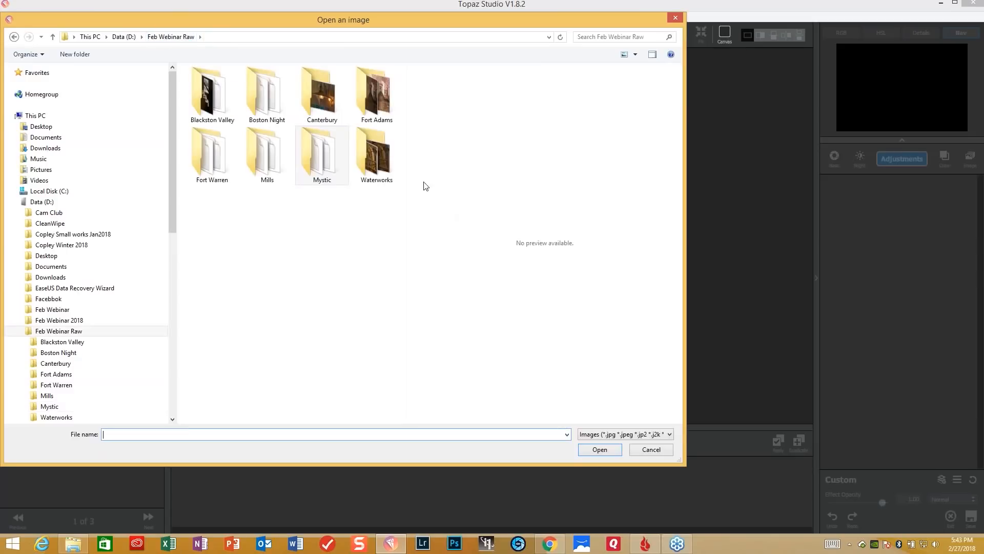
{"action": "double_click", "coordinate": [220, 168]}
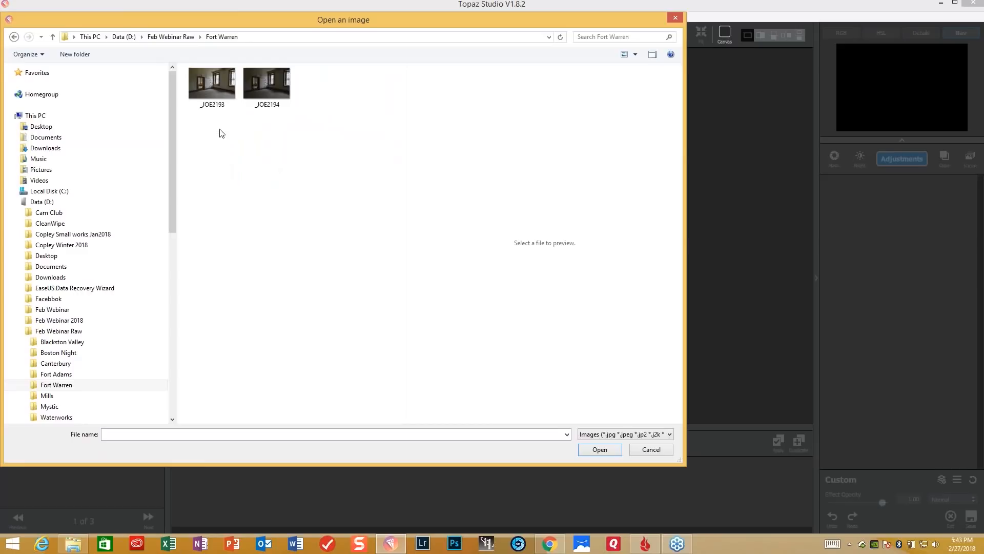
{"action": "left_click", "coordinate": [213, 94]}
{"action": "left_click", "coordinate": [268, 82], "text": "ctrl"}
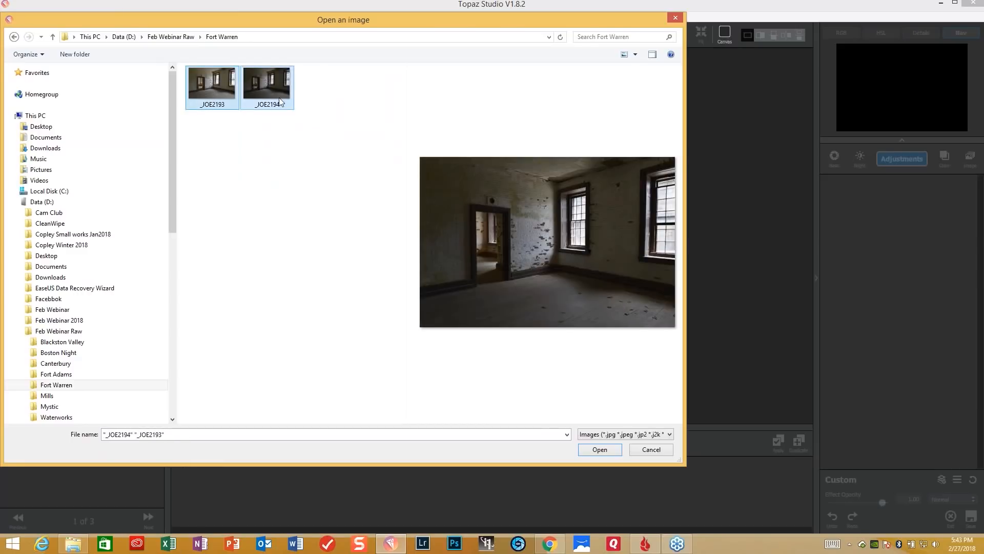
{"action": "left_click", "coordinate": [598, 454]}
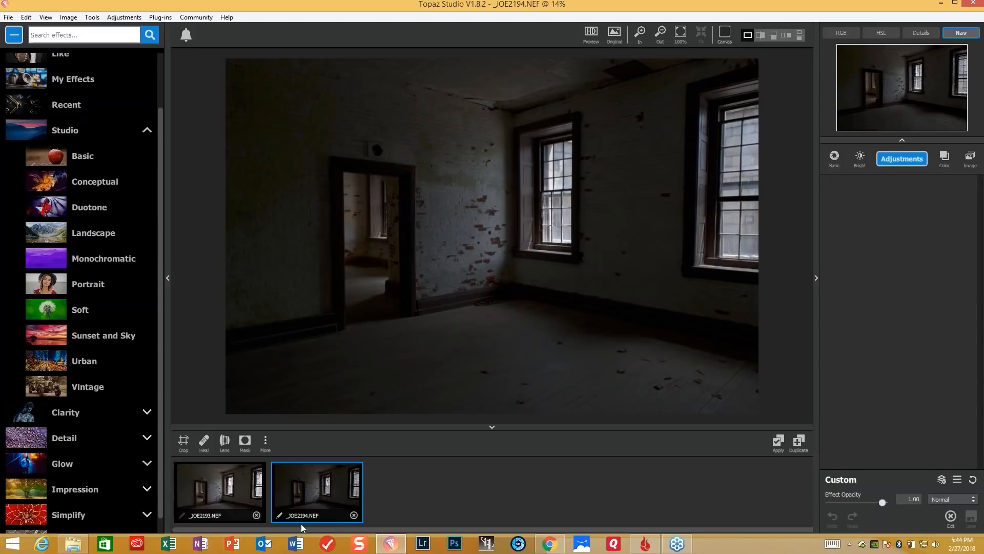
- Rename the darker room image _JOE2194 as _JOE2194_dark
{"action": "left_click", "coordinate": [280, 516]}
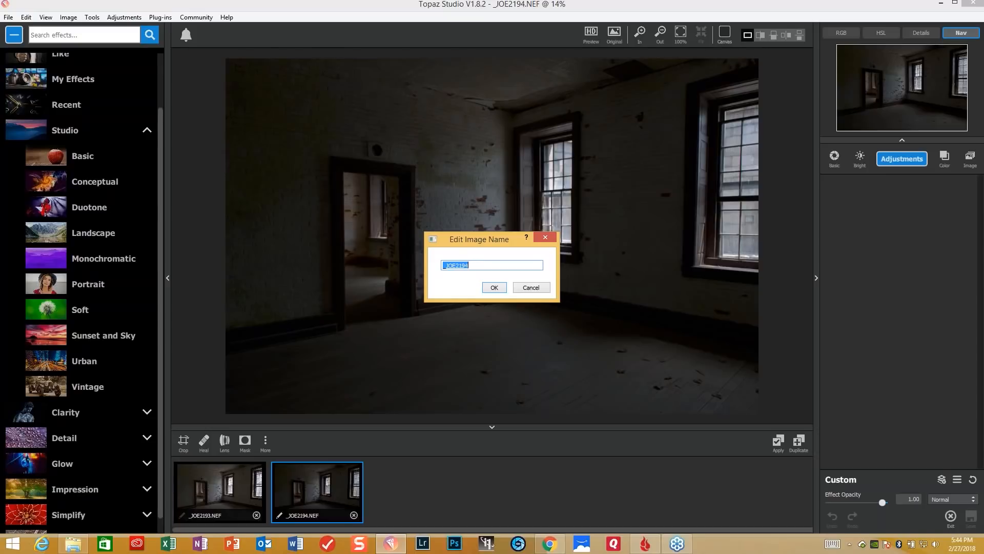
{"action": "left_click", "coordinate": [489, 267]}
{"action": "key", "text": "Return"}
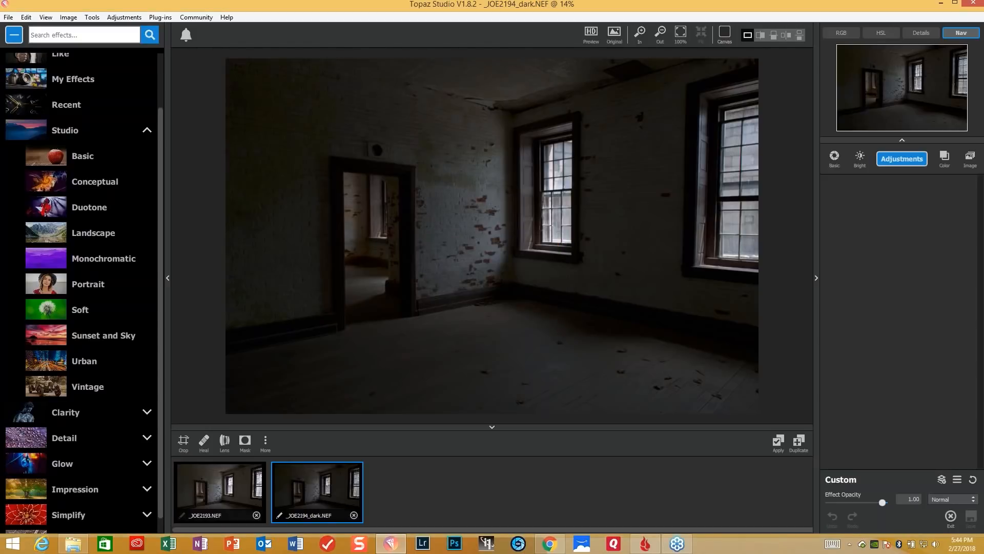
- Rename the brighter room image _JOE2193 as _JOE2193_Light
{"action": "left_click", "coordinate": [226, 494]}
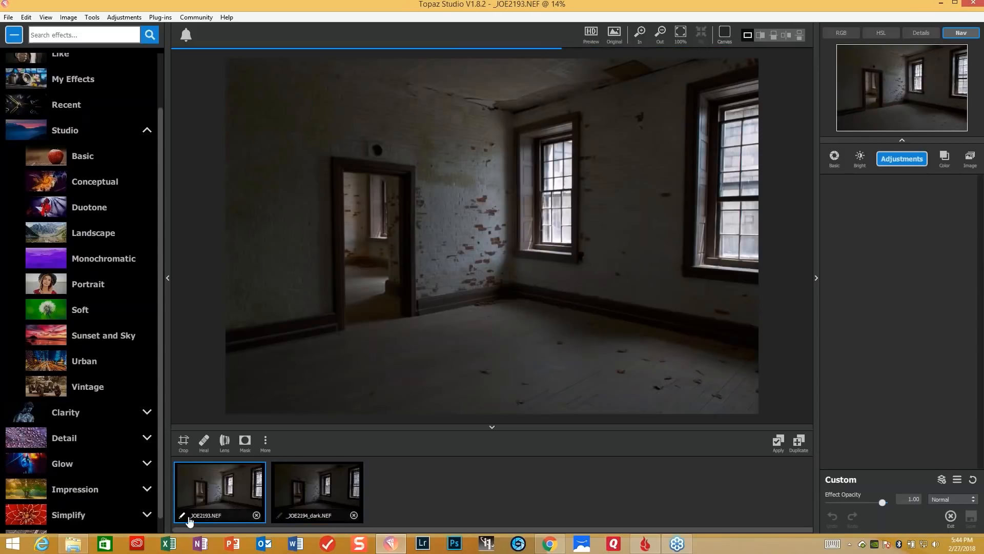
{"action": "left_click", "coordinate": [183, 516]}
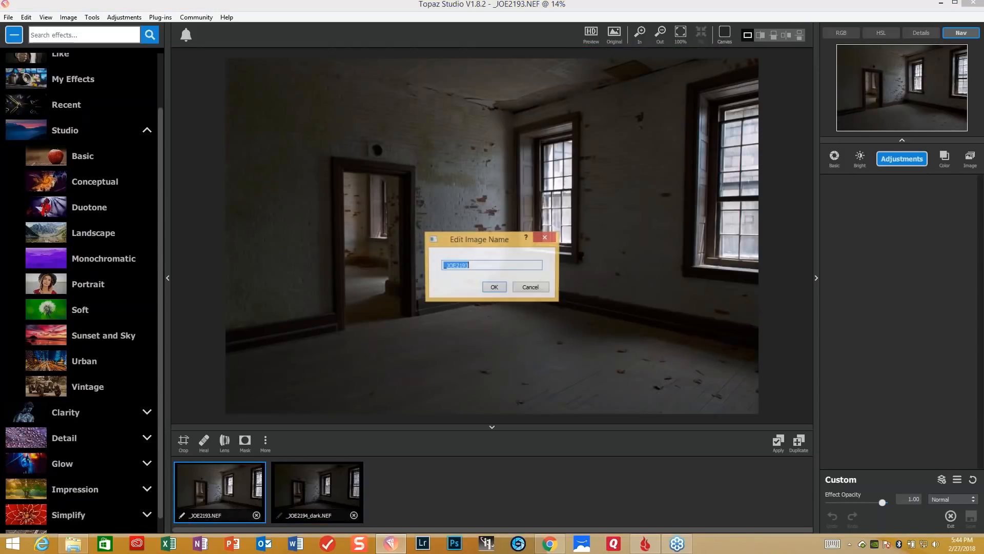
{"action": "left_click", "coordinate": [499, 265]}
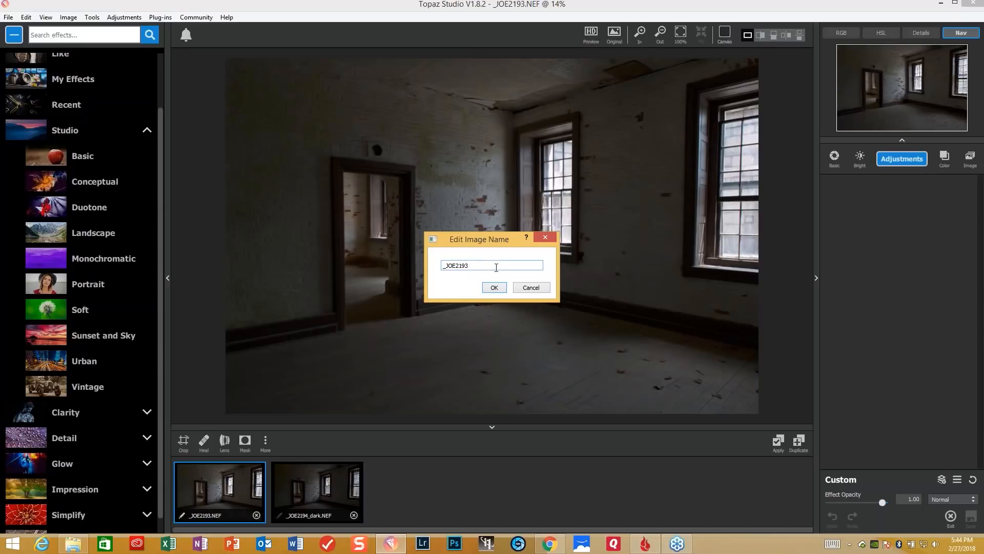
{"action": "type", "text": "_Light"}
{"action": "left_click", "coordinate": [495, 287]}
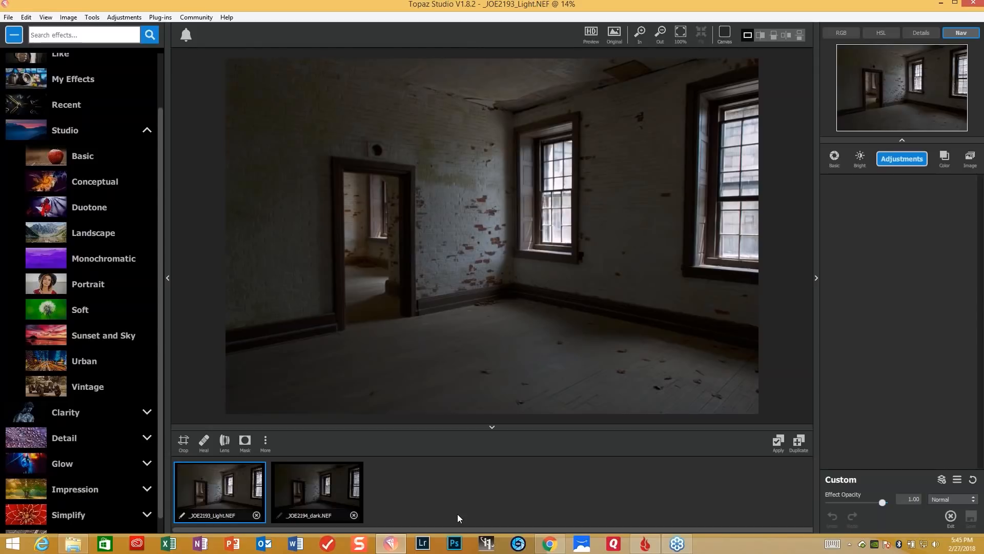
- Make _JOE2194_dark the working image, place it as an image layer in its own adjustment stack, and add a Basic Adjustment
{"action": "left_click", "coordinate": [318, 494]}
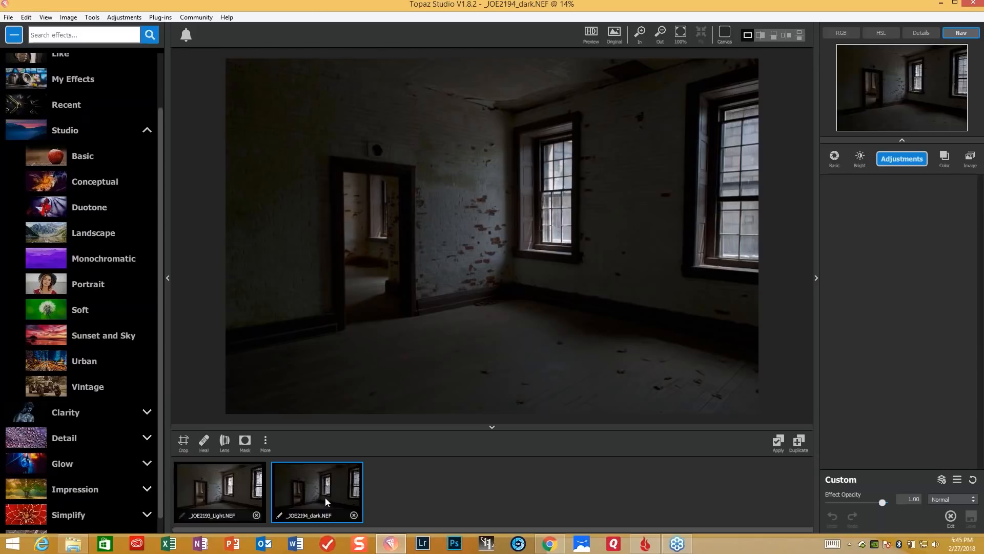
{"action": "left_click_drag", "start_coordinate": [327, 497], "coordinate": [918, 222]}
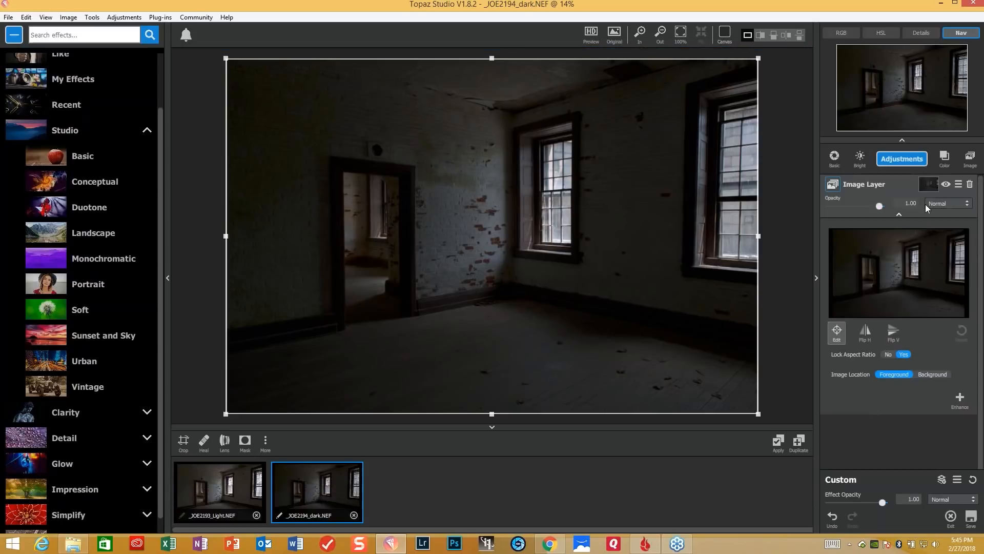
{"action": "left_click", "coordinate": [915, 158]}
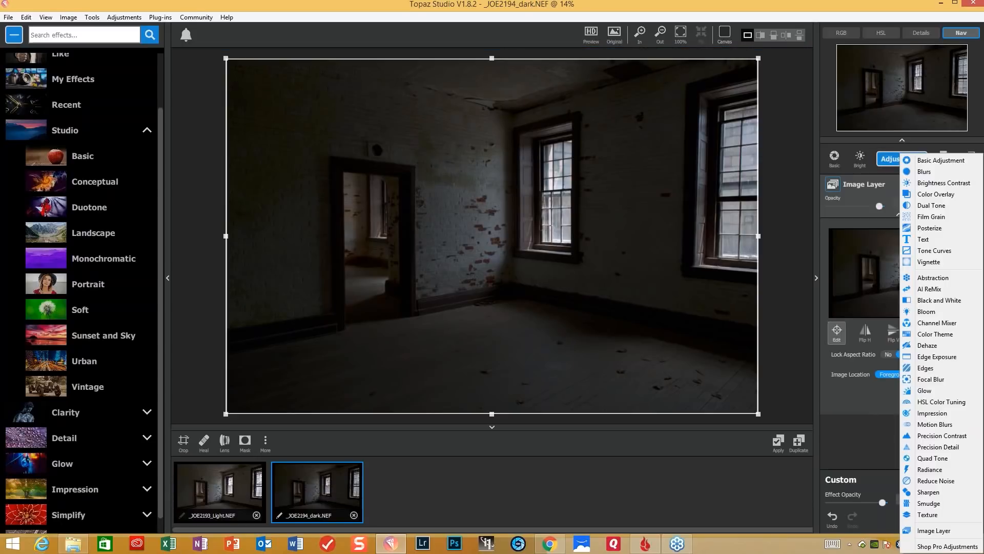
{"action": "left_click", "coordinate": [927, 161]}
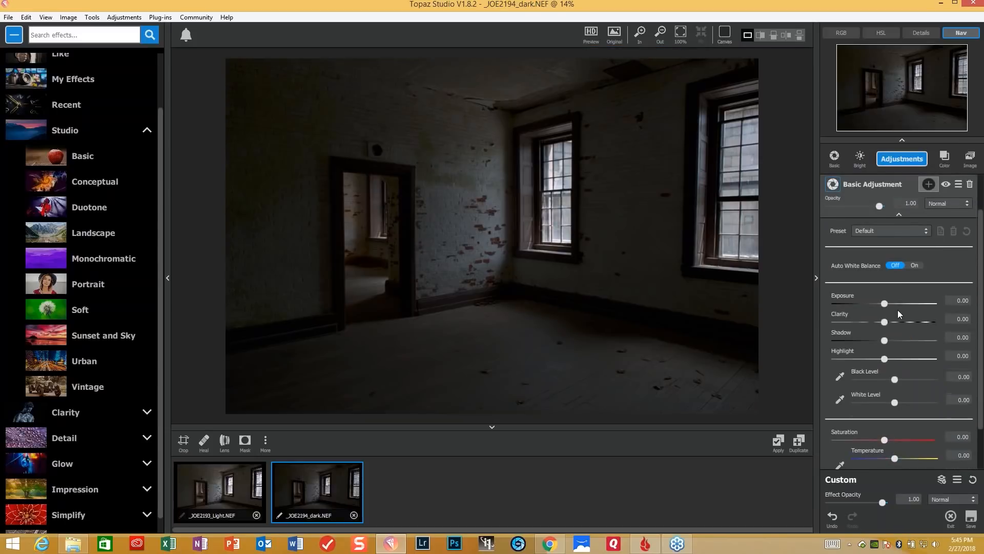
- Set Exposure to 0.25 and Shadow to 0.26, then sample the black level from the floor and the white level from the middle window
{"action": "left_click_drag", "start_coordinate": [884, 303], "coordinate": [896, 303]}
{"action": "left_click_drag", "start_coordinate": [885, 339], "coordinate": [896, 339]}
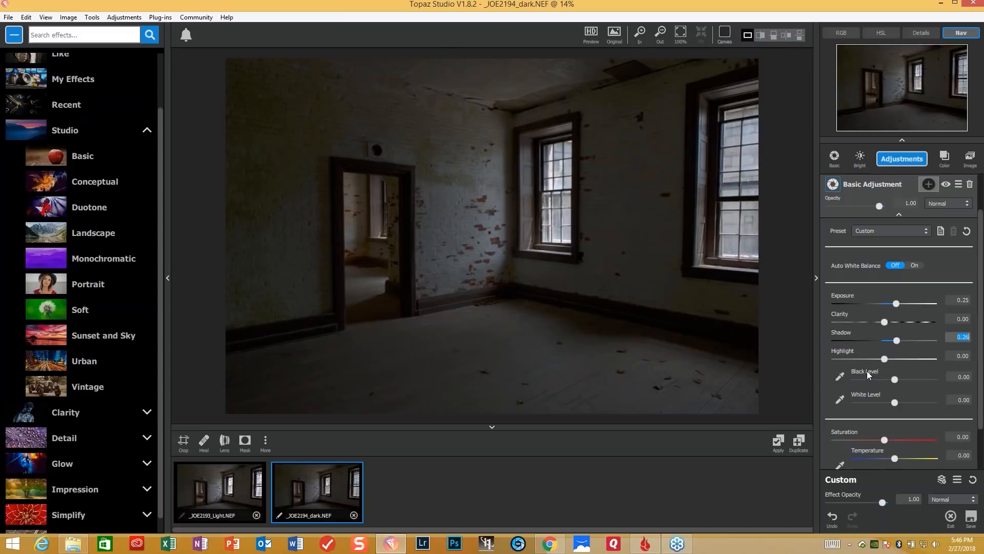
{"action": "left_click", "coordinate": [841, 378]}
{"action": "left_click", "coordinate": [644, 374]}
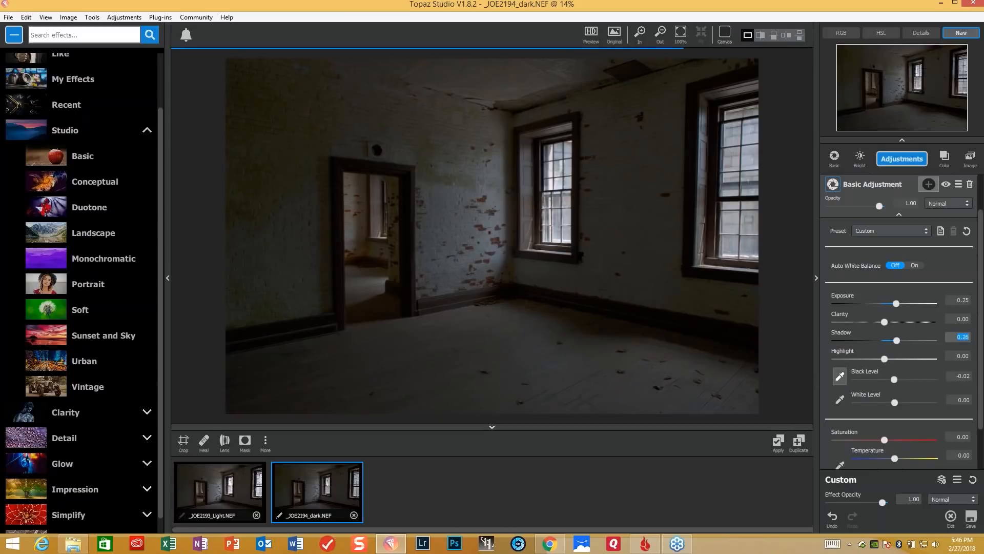
{"action": "left_click", "coordinate": [841, 400]}
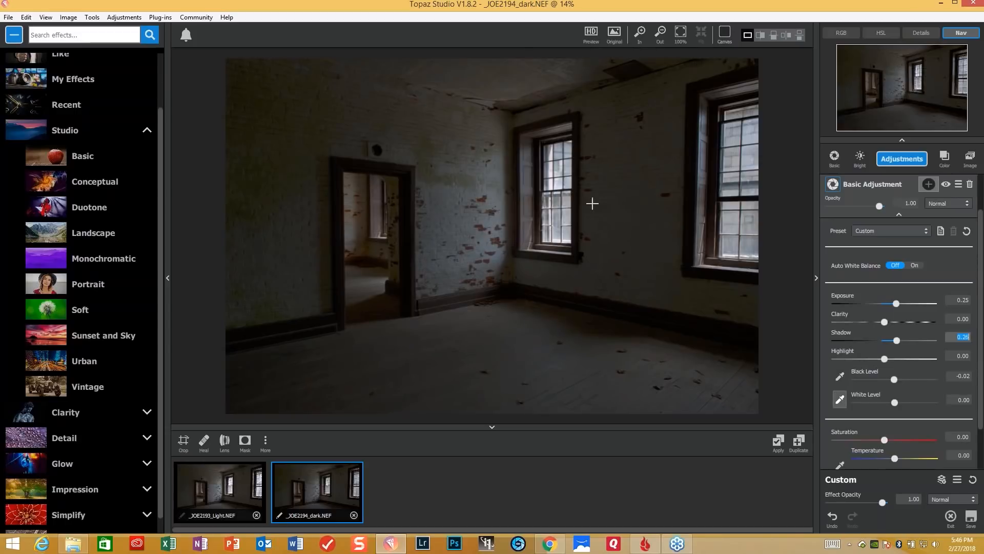
{"action": "left_click", "coordinate": [550, 183]}
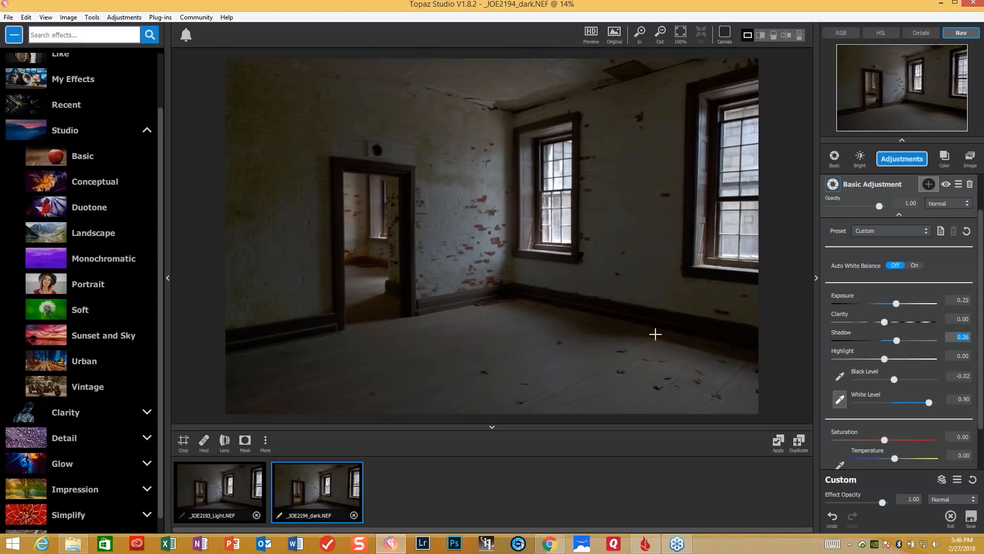
- Add a second image layer above the Basic Adjustment and fill it with _JOE2193_Light
{"action": "scroll", "coordinate": [981, 424], "scroll_direction": "down", "scroll_amount": 2}
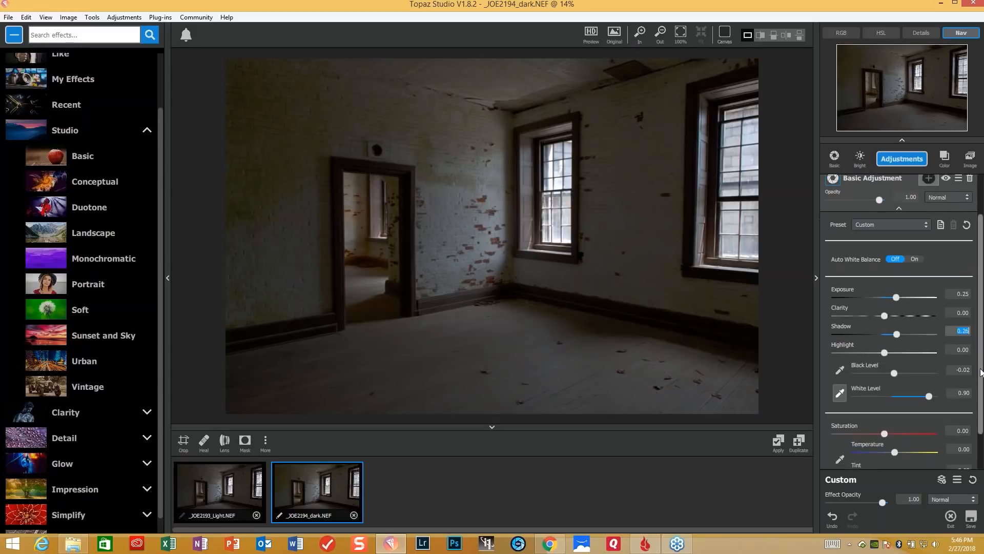
{"action": "scroll", "coordinate": [981, 437], "scroll_direction": "up", "scroll_amount": 4}
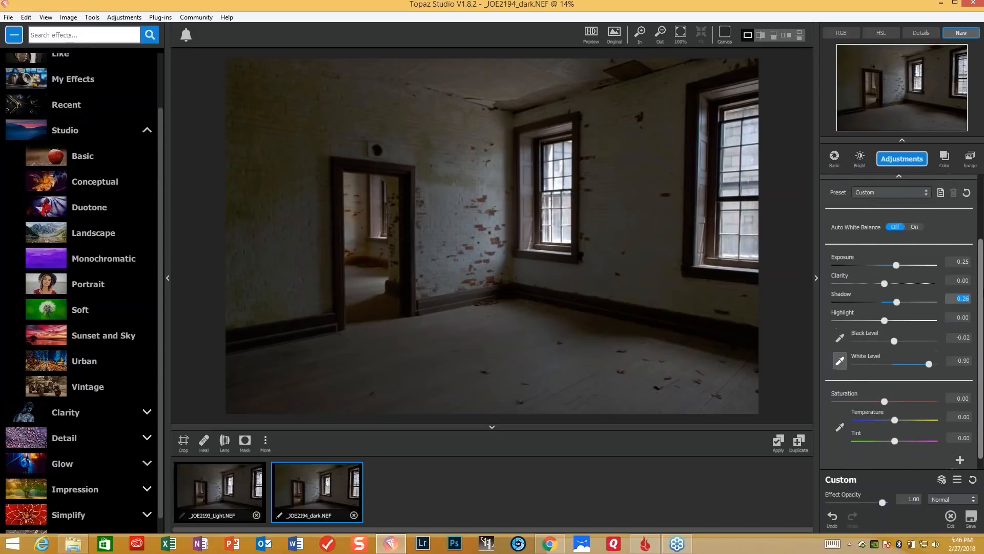
{"action": "left_click", "coordinate": [968, 163]}
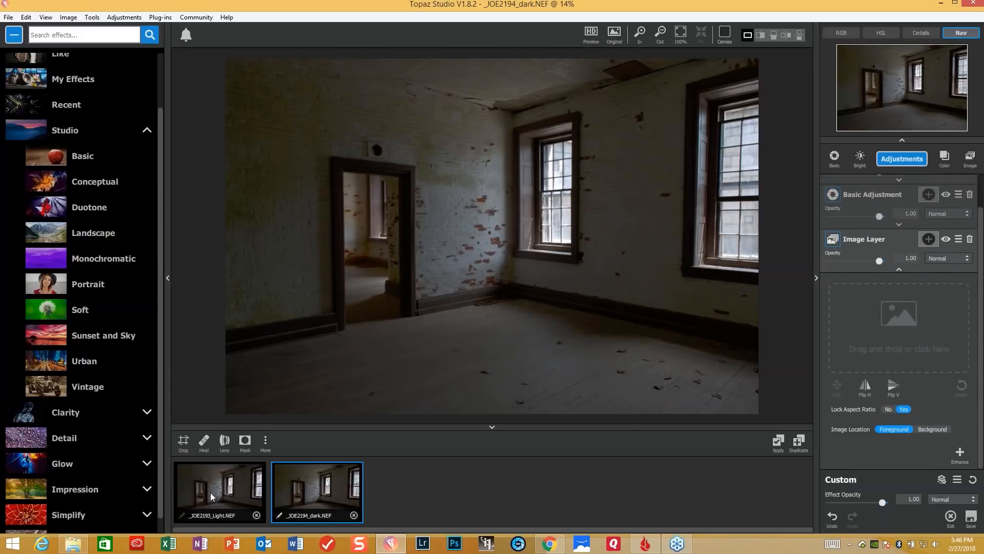
{"action": "left_click_drag", "start_coordinate": [219, 490], "coordinate": [889, 327]}
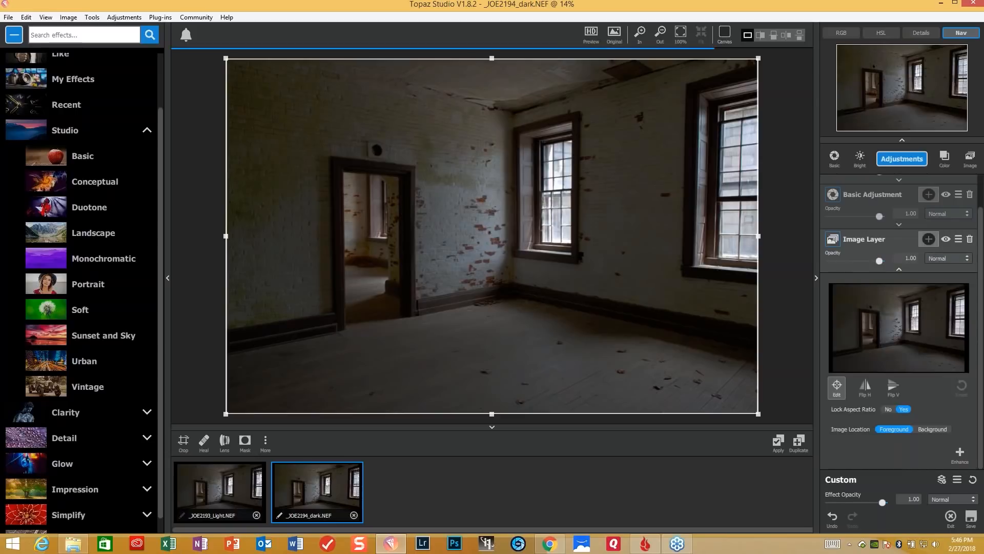
- Add an inverted mask to the light image layer and apply a luminosity selection with Mask Transparency 0.47, Luminosity 0.12 and Range 0.25
{"action": "left_click", "coordinate": [929, 239]}
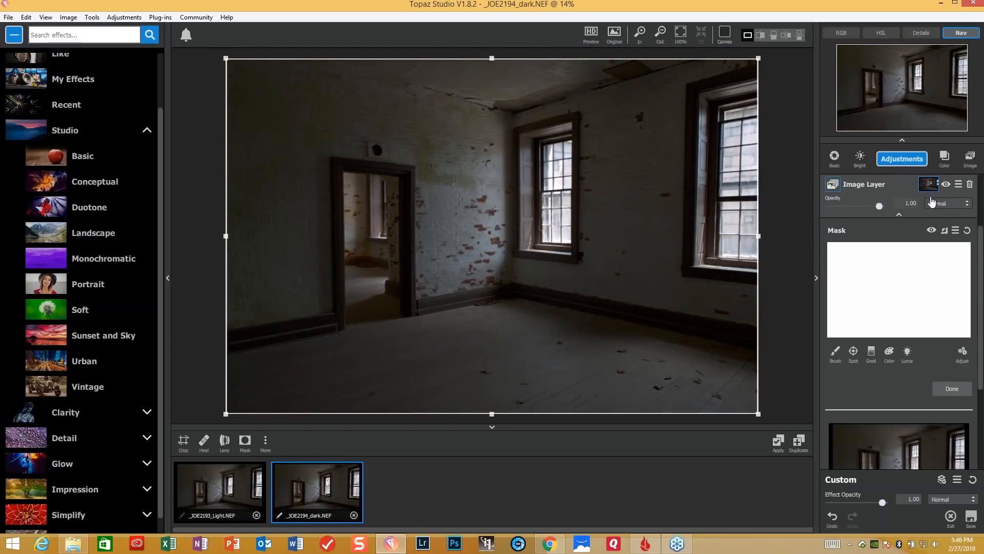
{"action": "left_click", "coordinate": [943, 234]}
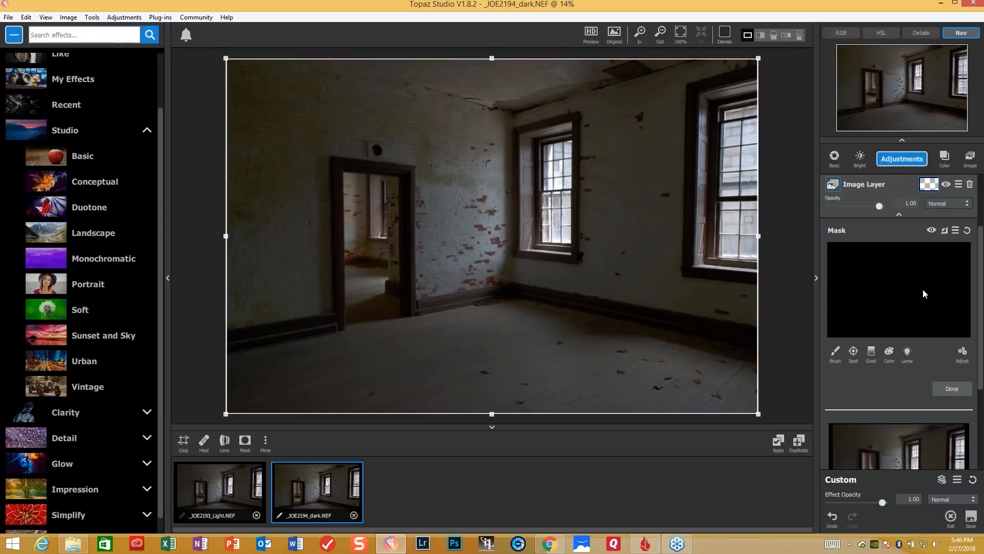
{"action": "left_click", "coordinate": [907, 353]}
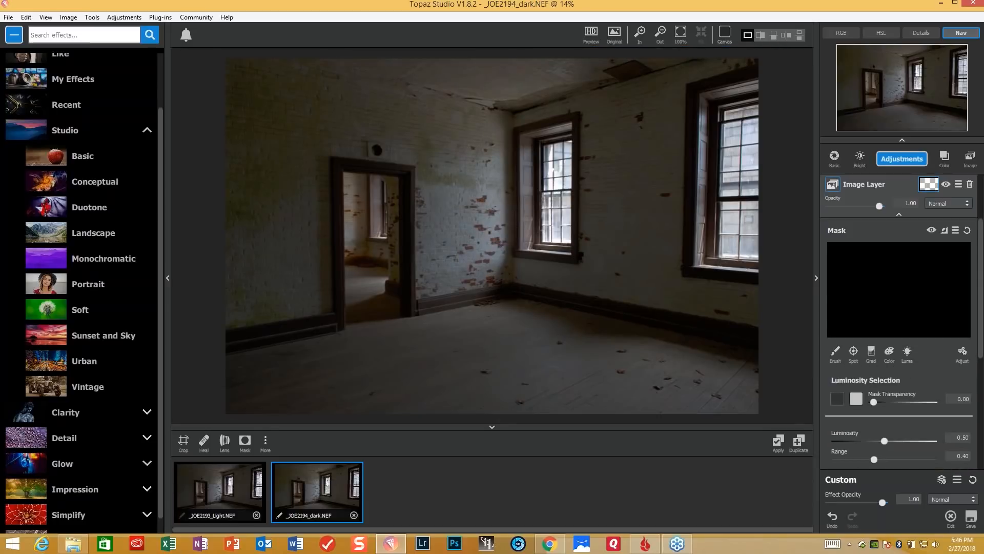
{"action": "left_click_drag", "start_coordinate": [884, 441], "coordinate": [931, 441]}
{"action": "left_click_drag", "start_coordinate": [874, 403], "coordinate": [902, 403]}
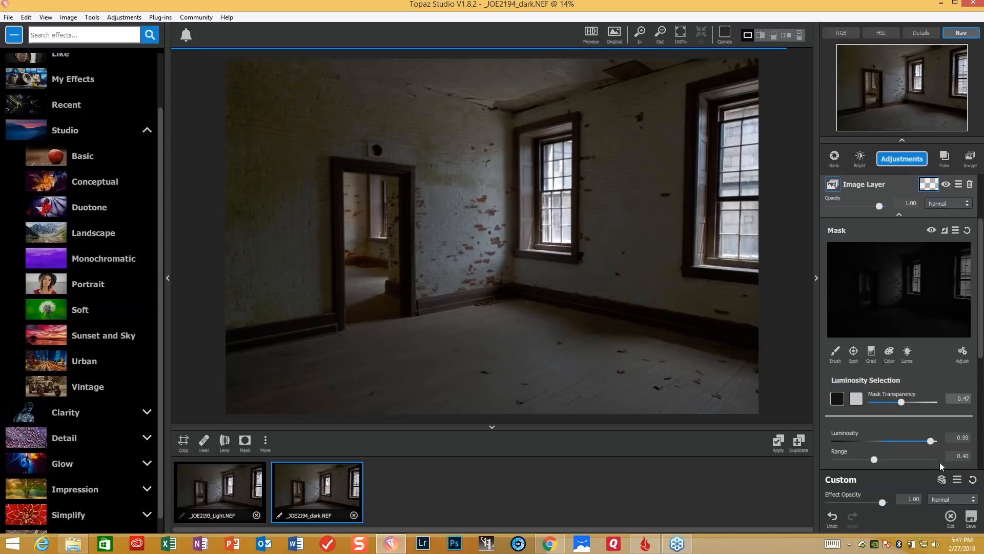
{"action": "left_click_drag", "start_coordinate": [930, 441], "coordinate": [848, 448]}
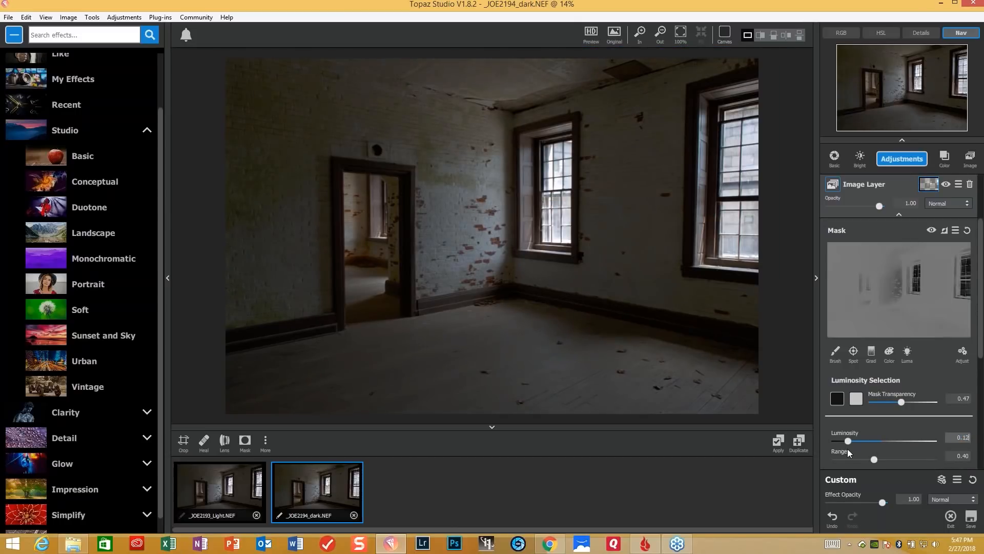
{"action": "left_click_drag", "start_coordinate": [875, 459], "coordinate": [862, 460]}
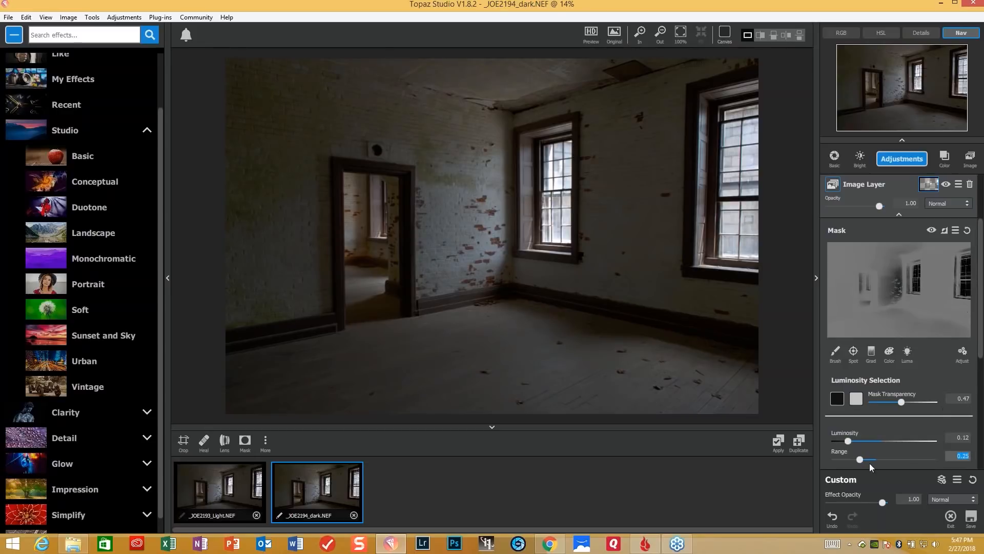
- Finish the luminosity selection on the light image layer's mask and apply the whole adjustment stack to the image
{"action": "left_click_drag", "start_coordinate": [981, 327], "coordinate": [981, 369]}
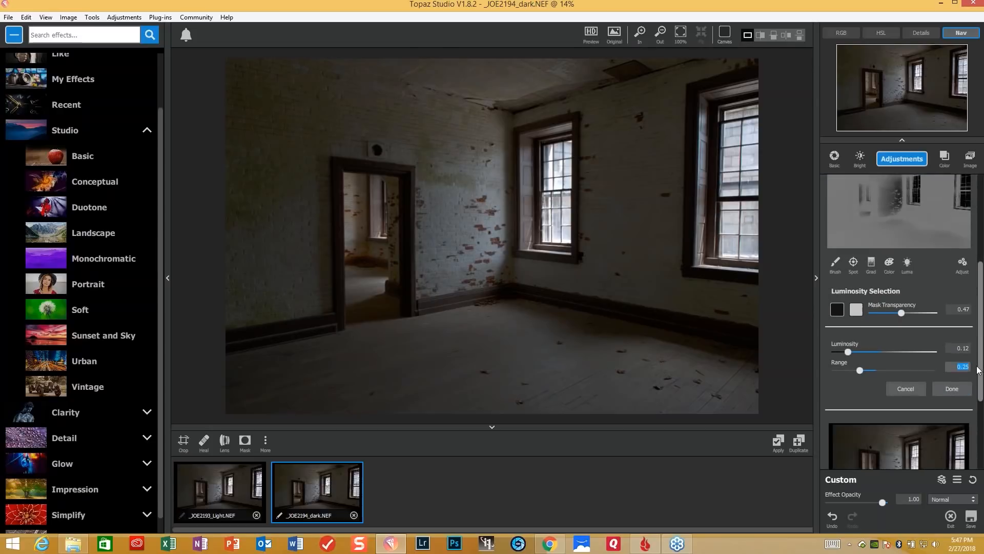
{"action": "left_click", "coordinate": [964, 392]}
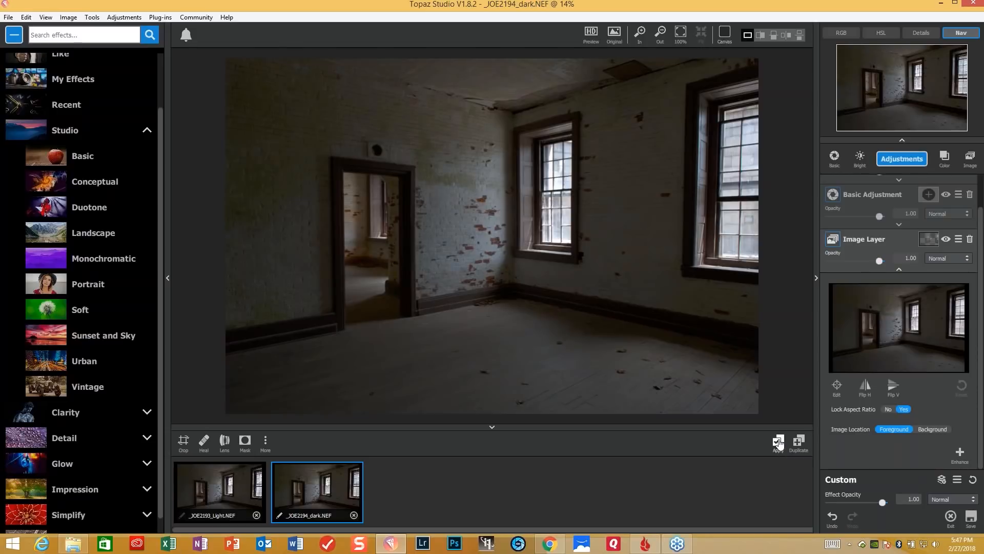
{"action": "left_click", "coordinate": [779, 442]}
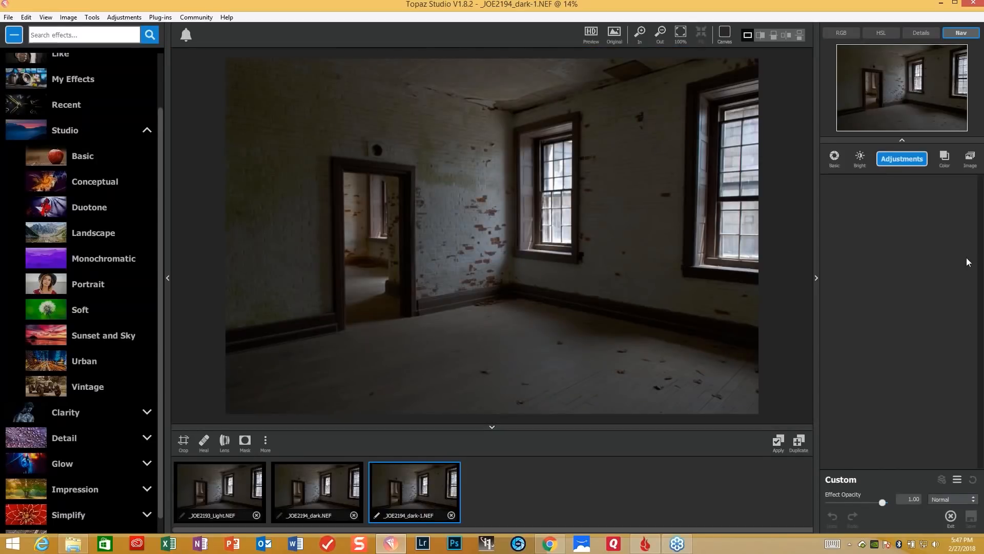
- Add a Basic Adjustment to the blended image with Shadow 0.29, Exposure 0.13 and Highlight -0.35, and raise Clarity slightly
{"action": "left_click", "coordinate": [908, 161]}
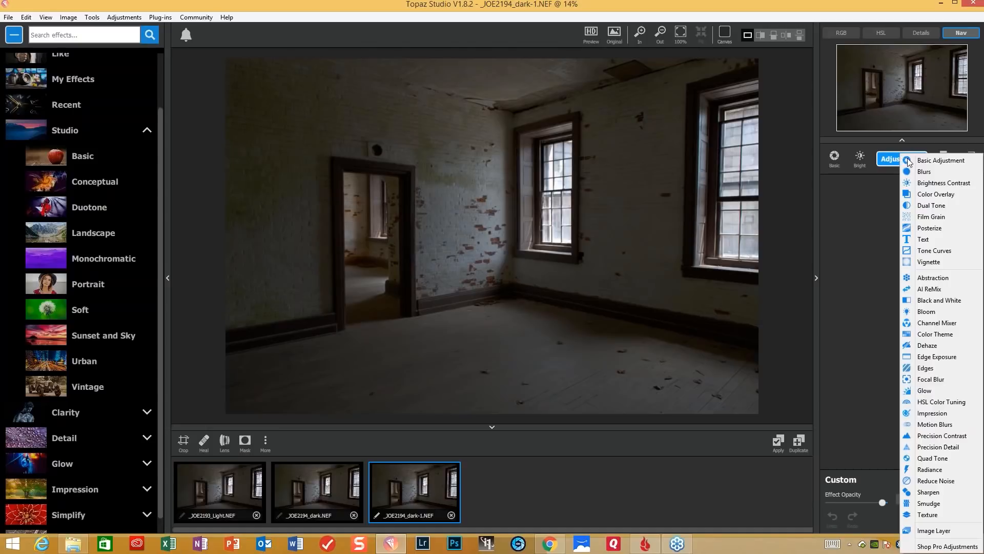
{"action": "left_click", "coordinate": [947, 162]}
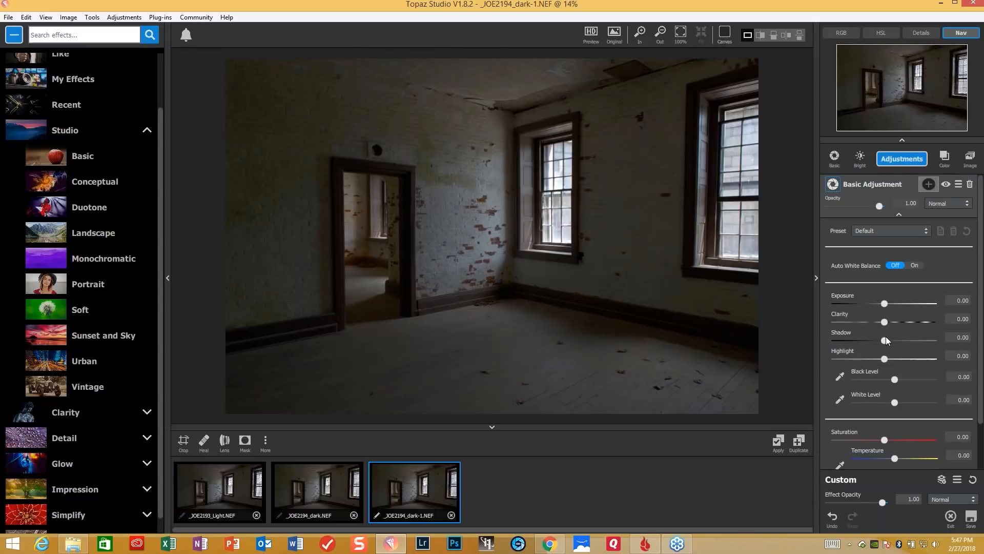
{"action": "left_click_drag", "start_coordinate": [883, 339], "coordinate": [897, 340]}
{"action": "left_click", "coordinate": [887, 304]}
{"action": "left_click_drag", "start_coordinate": [887, 303], "coordinate": [894, 304]}
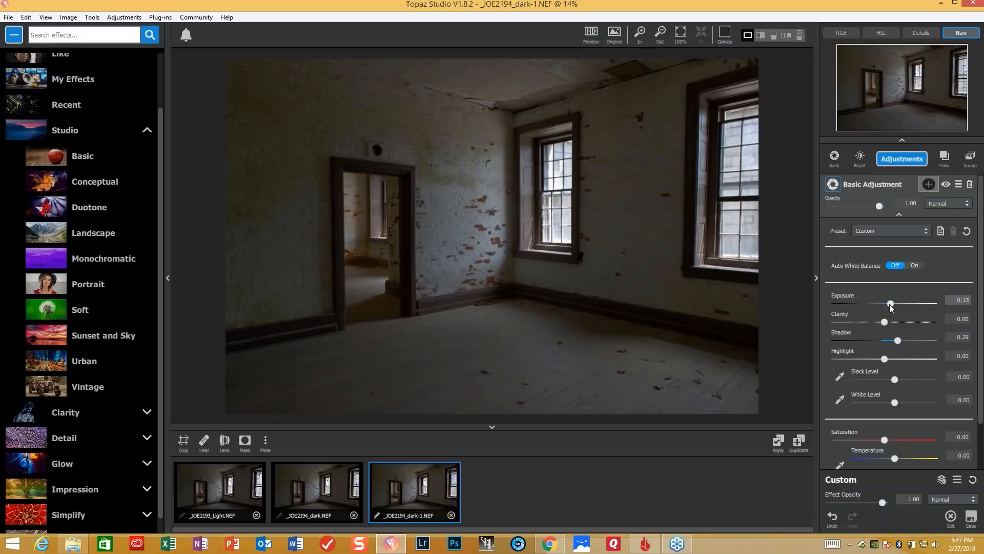
{"action": "left_click_drag", "start_coordinate": [886, 359], "coordinate": [867, 359]}
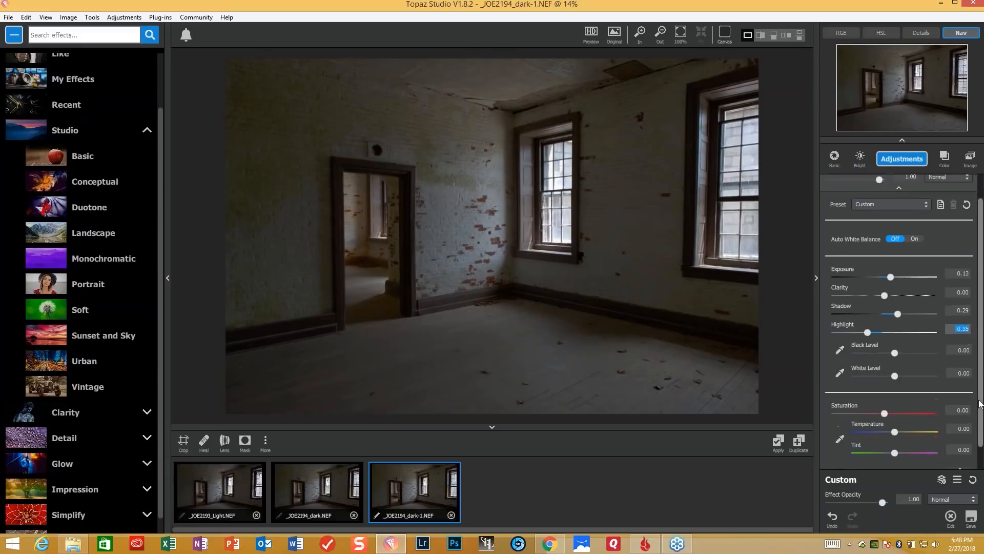
{"action": "scroll", "coordinate": [981, 372], "scroll_direction": "down", "scroll_amount": 2}
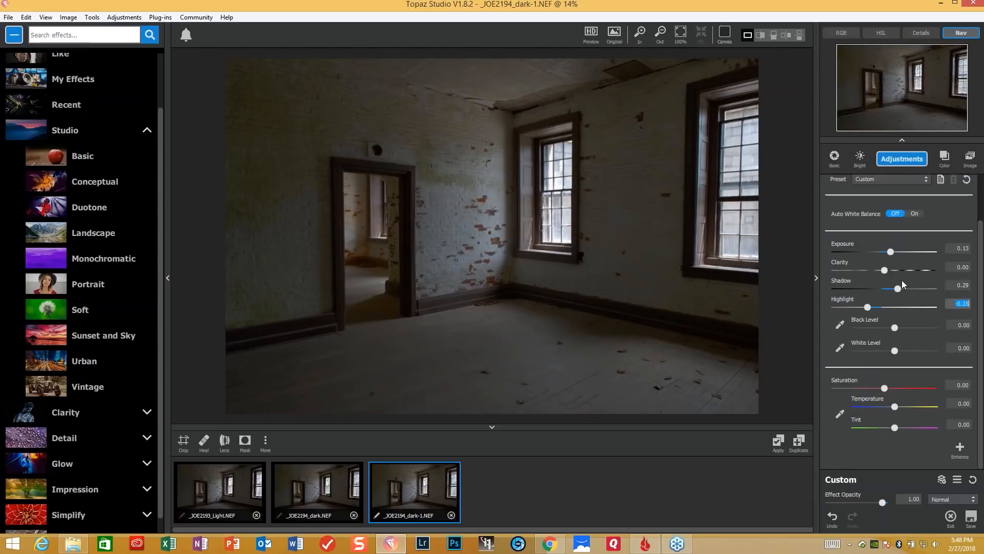
{"action": "left_click_drag", "start_coordinate": [885, 269], "coordinate": [892, 272]}
- Add a Precision Contrast adjustment and preview its presets, keeping Default
{"action": "left_click", "coordinate": [901, 159]}
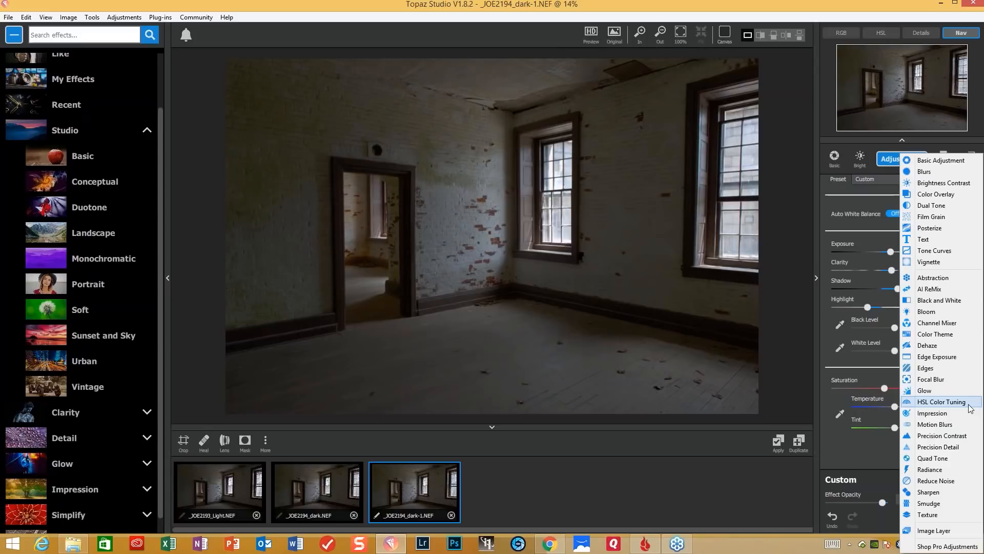
{"action": "left_click", "coordinate": [960, 437]}
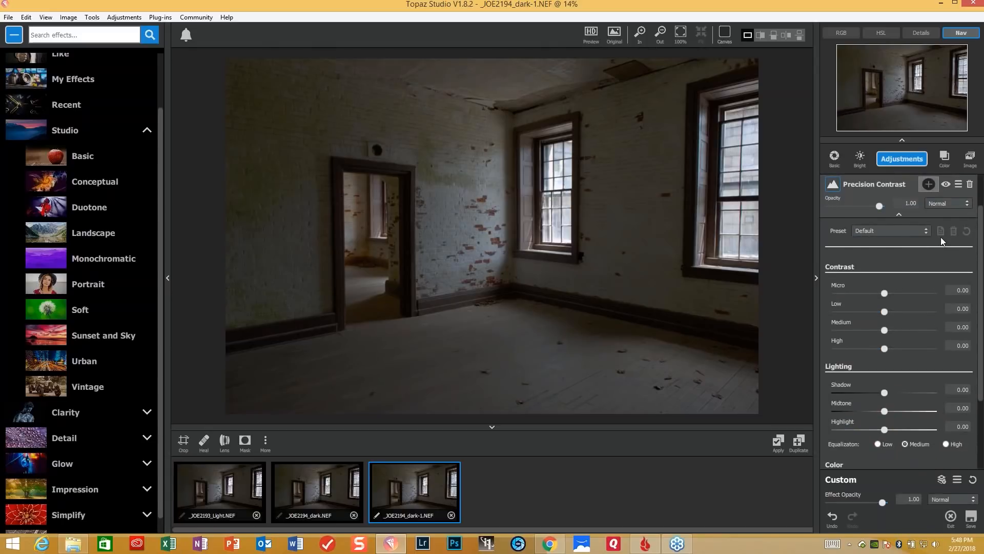
{"action": "left_click", "coordinate": [924, 230]}
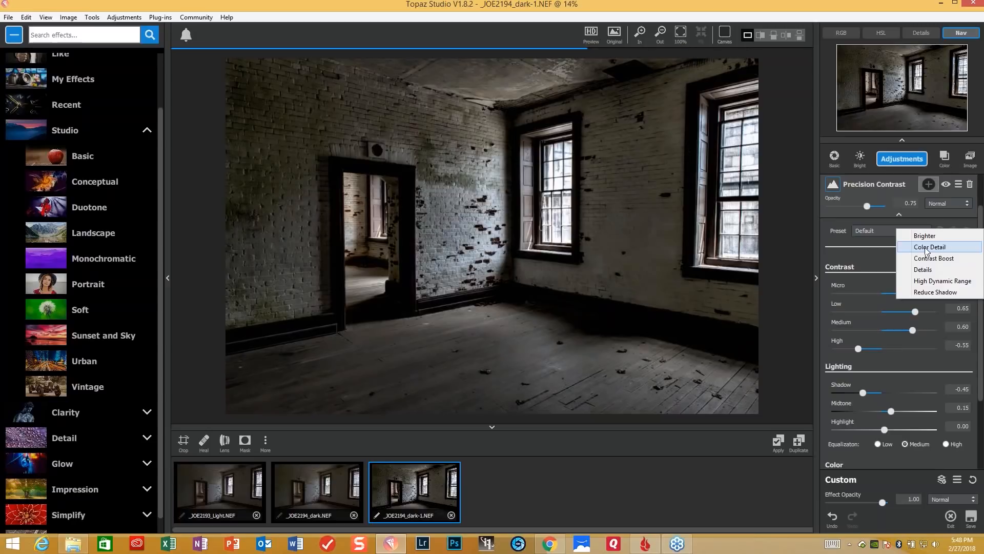
{"action": "left_click", "coordinate": [842, 242]}
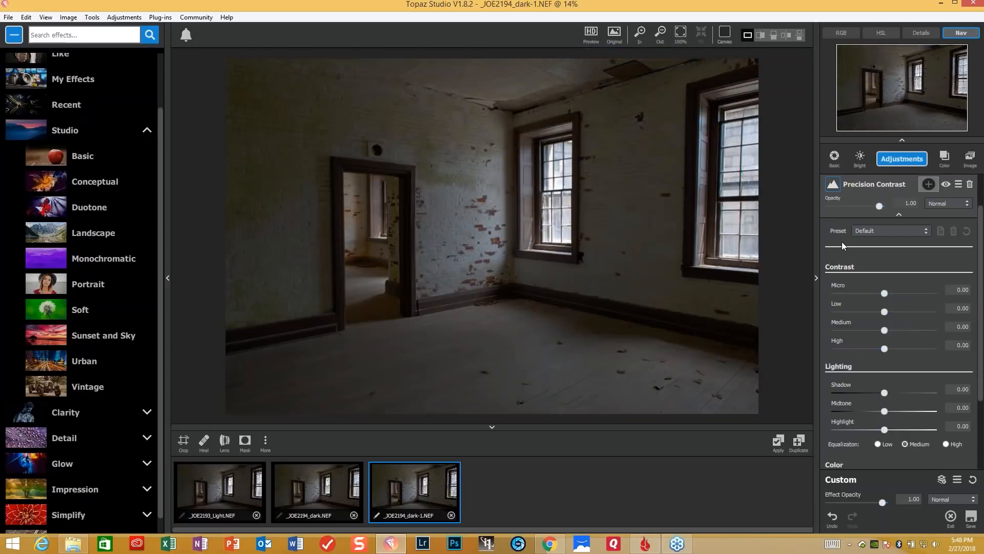
- Set the Precision Contrast Micro contrast to 0.22, Low contrast to 0.12 and Lighting Midtone to 0.22
{"action": "left_click", "coordinate": [886, 291]}
{"action": "left_click_drag", "start_coordinate": [889, 293], "coordinate": [896, 296]}
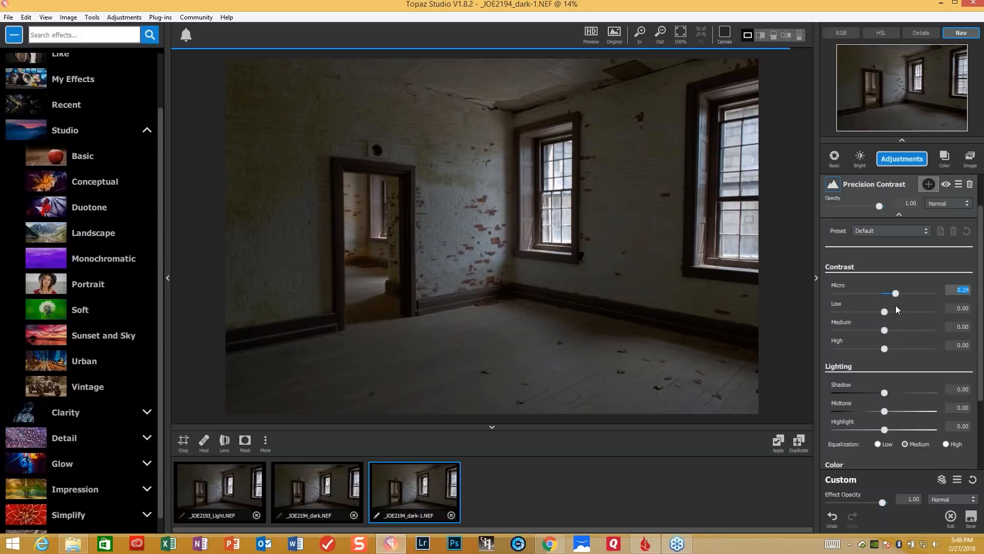
{"action": "left_click", "coordinate": [883, 312]}
{"action": "left_click_drag", "start_coordinate": [886, 312], "coordinate": [939, 297]}
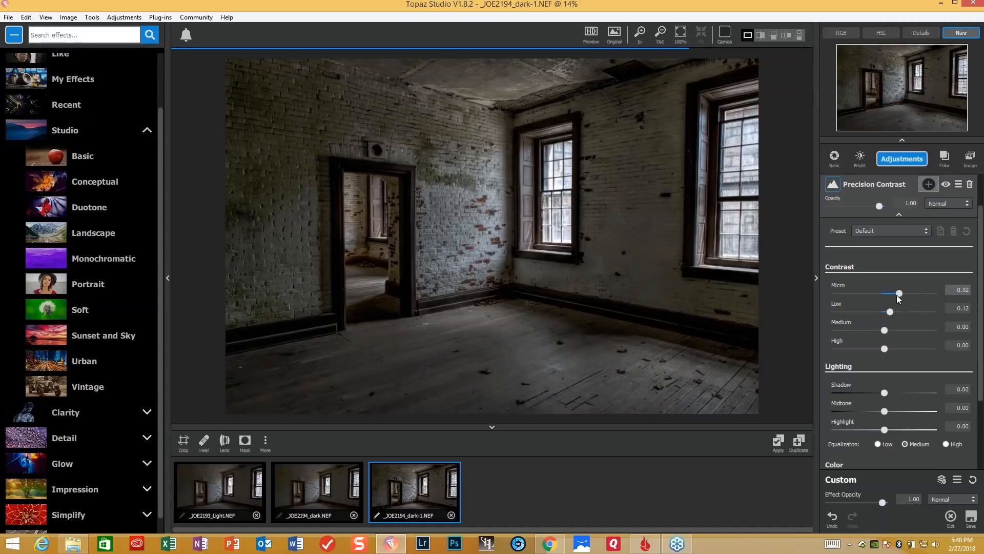
{"action": "left_click_drag", "start_coordinate": [896, 295], "coordinate": [893, 294]}
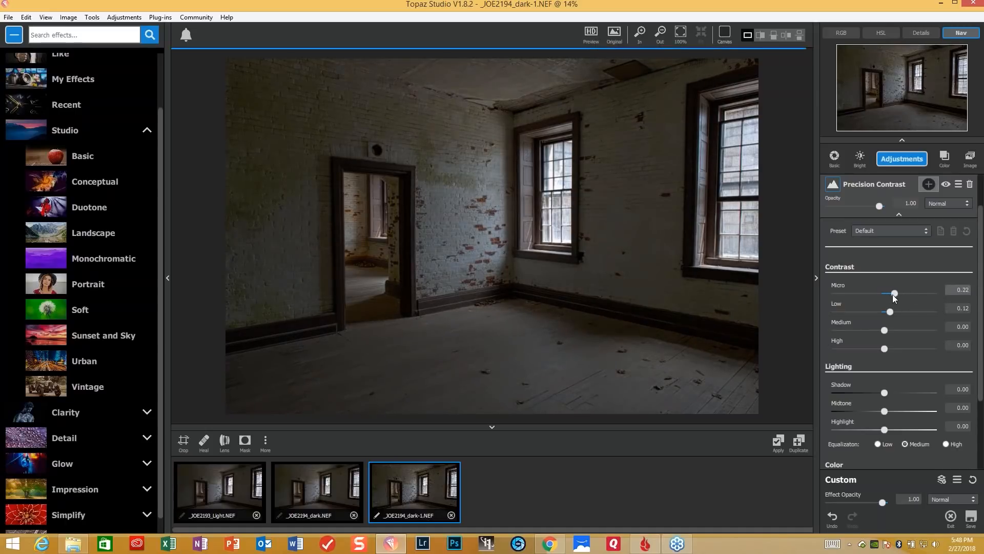
{"action": "left_click_drag", "start_coordinate": [893, 294], "coordinate": [896, 294]}
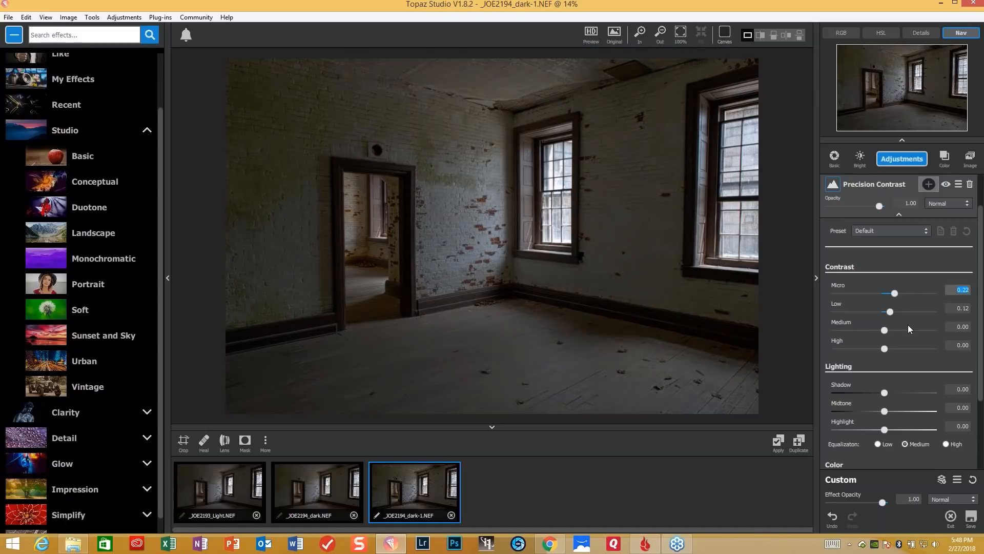
{"action": "left_click", "coordinate": [885, 411]}
{"action": "left_click_drag", "start_coordinate": [890, 411], "coordinate": [894, 410]}
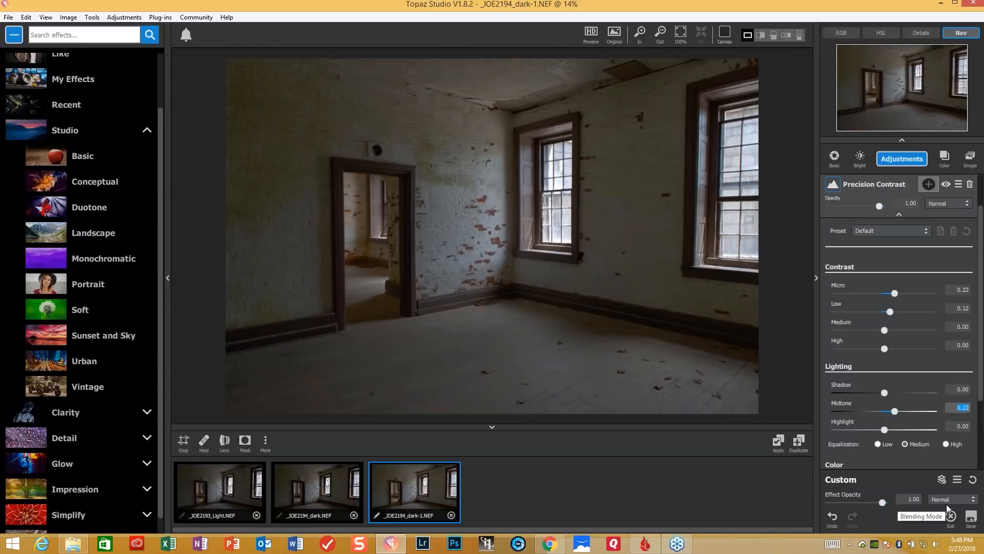
- Add an Edges adjustment with Edge Strength 0.17, Suppress Weak Edges 0.25 and Edge Thickness 0.31
{"action": "left_click", "coordinate": [910, 163]}
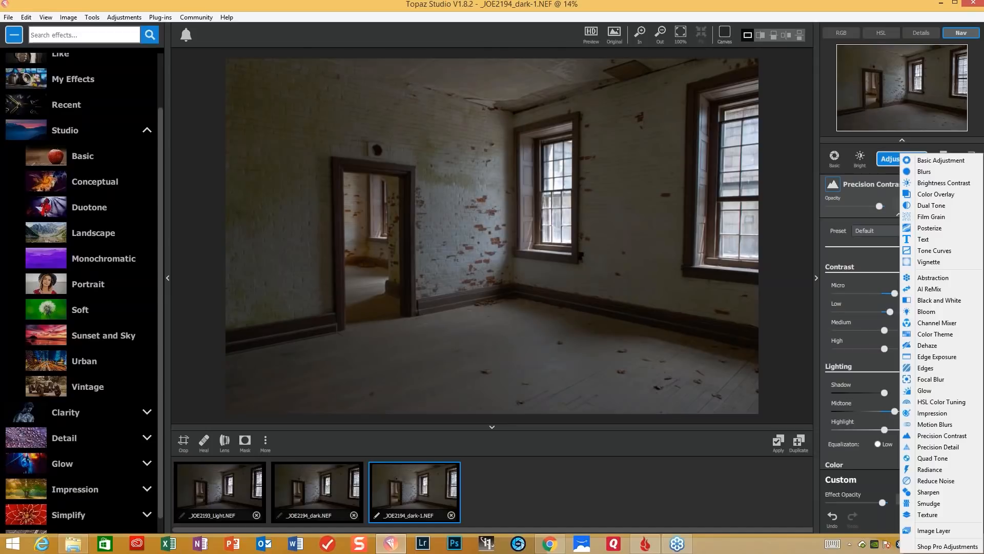
{"action": "left_click", "coordinate": [939, 370]}
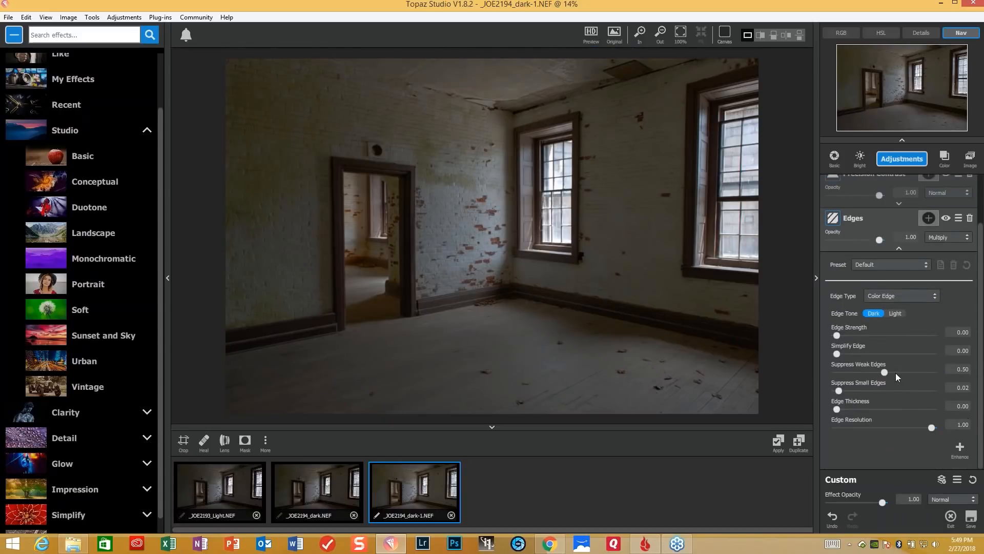
{"action": "left_click_drag", "start_coordinate": [839, 335], "coordinate": [853, 336]}
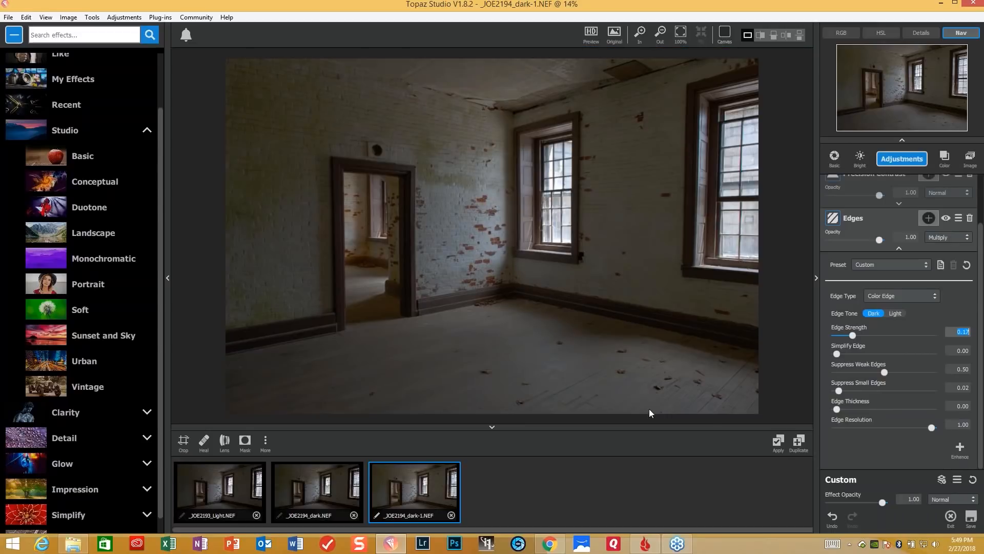
{"action": "left_click", "coordinate": [838, 353]}
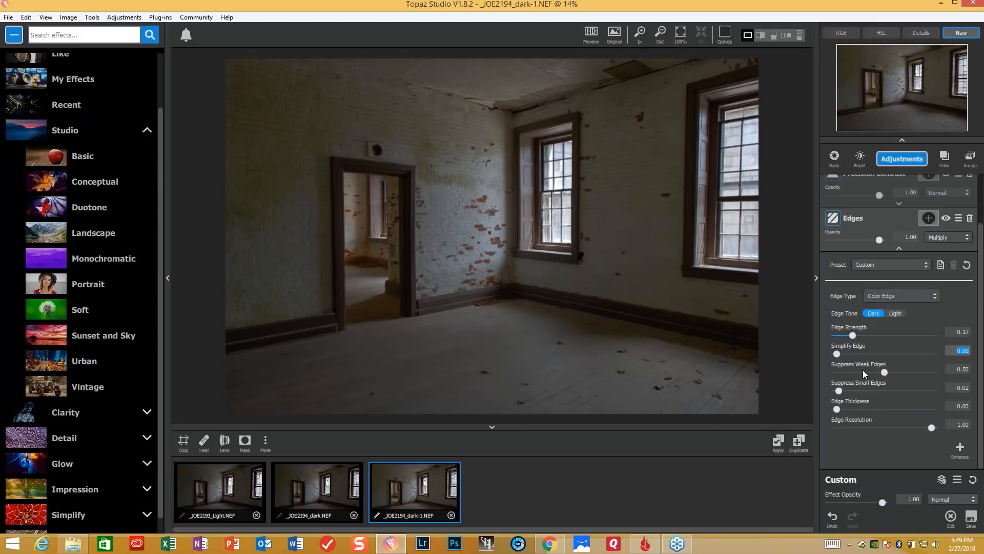
{"action": "left_click_drag", "start_coordinate": [883, 374], "coordinate": [860, 373]}
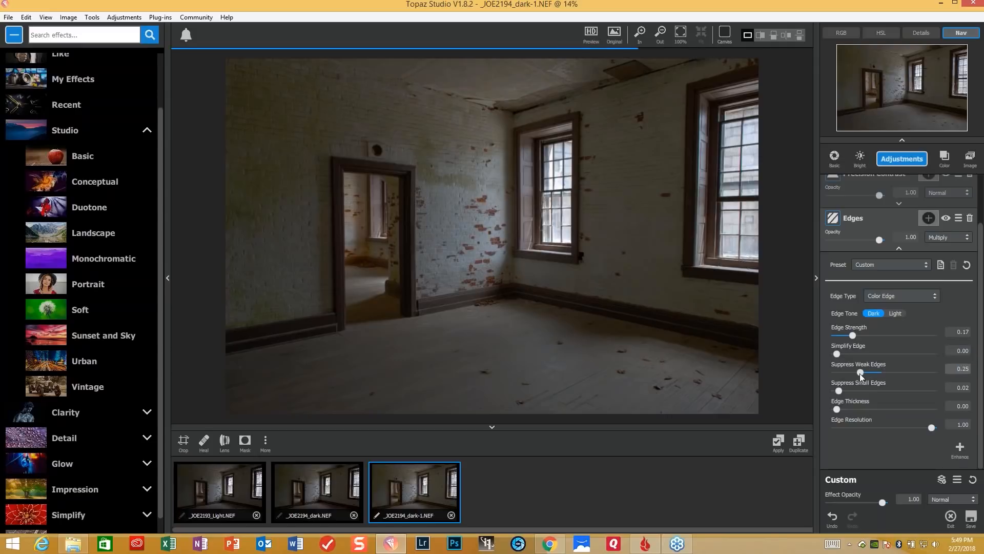
{"action": "left_click_drag", "start_coordinate": [838, 410], "coordinate": [866, 406]}
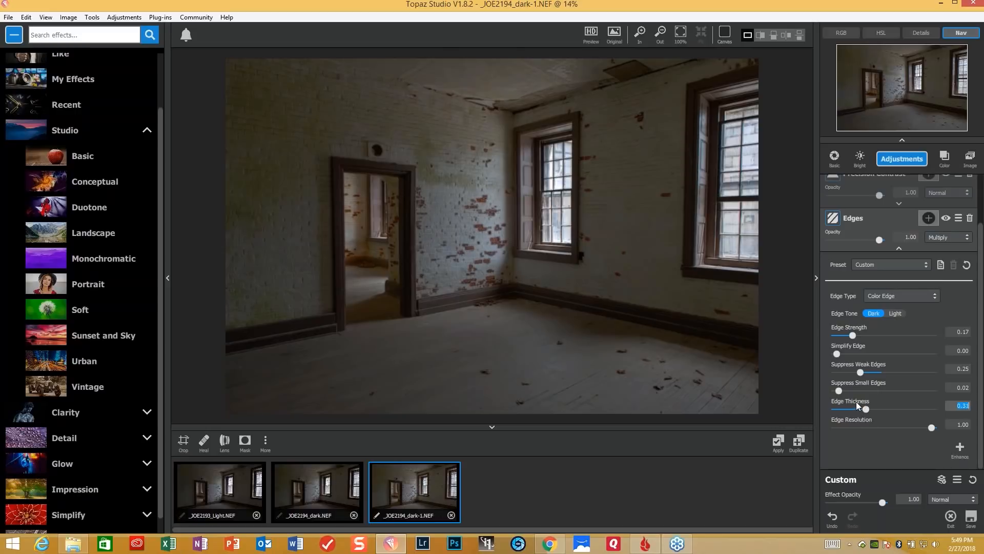
- Add a Black and White adjustment and apply the Green Filter preset
{"action": "left_click", "coordinate": [916, 162]}
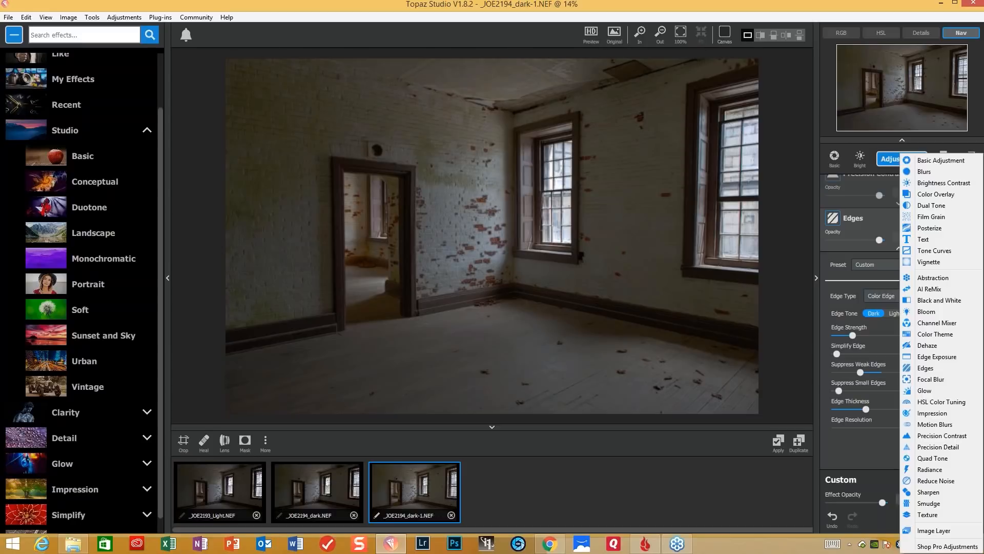
{"action": "left_click", "coordinate": [943, 302]}
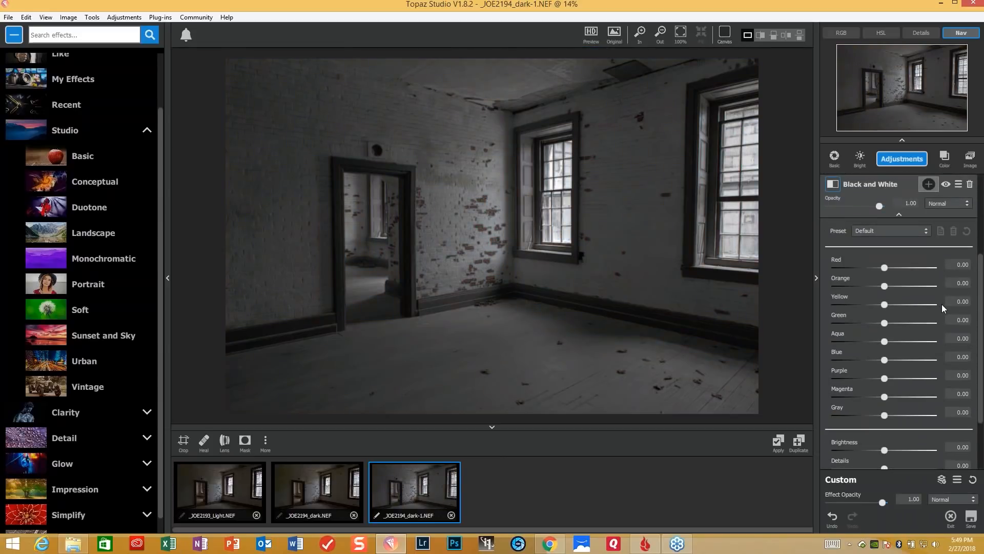
{"action": "left_click", "coordinate": [924, 232]}
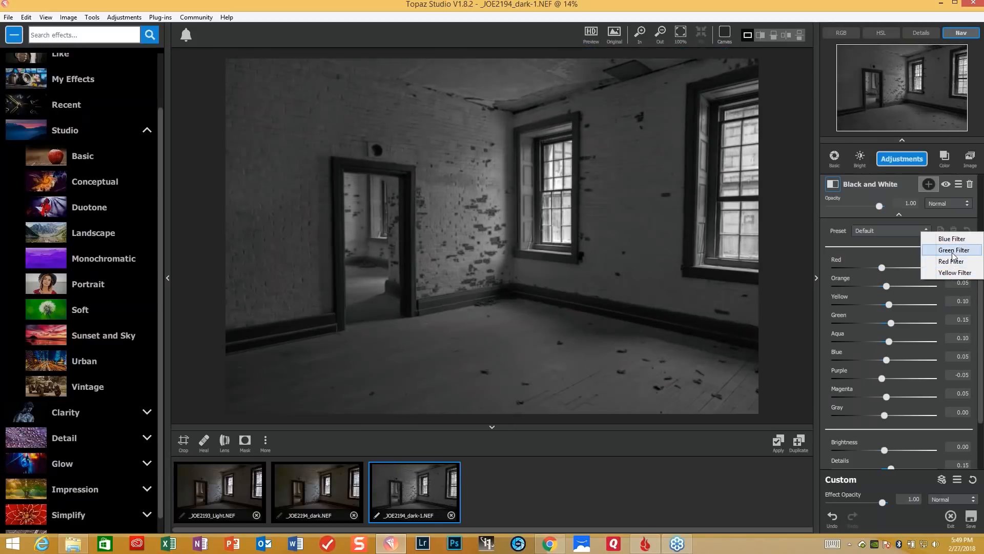
{"action": "left_click", "coordinate": [952, 251]}
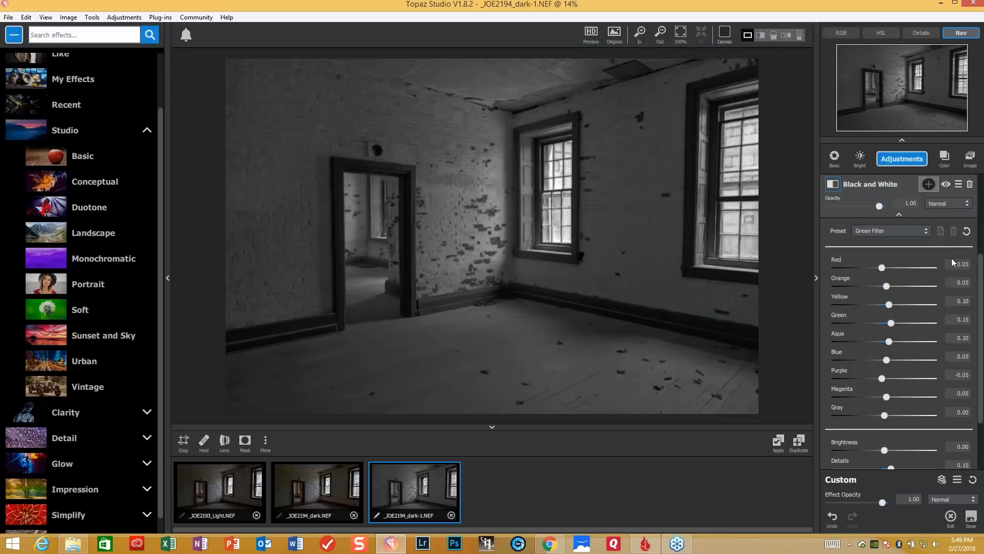
- Fine-tune the black and white color mix by setting Red to -0.25, Yellow to 0.19 and Green to 0.12
{"action": "left_click", "coordinate": [882, 267]}
{"action": "mouse_move", "coordinate": [882, 268]}
{"action": "left_mouse_down"}
{"action": "mouse_move", "coordinate": [890, 268]}
{"action": "mouse_move", "coordinate": [872, 267]}
{"action": "left_mouse_up"}
{"action": "left_click_drag", "start_coordinate": [890, 304], "coordinate": [892, 305]}
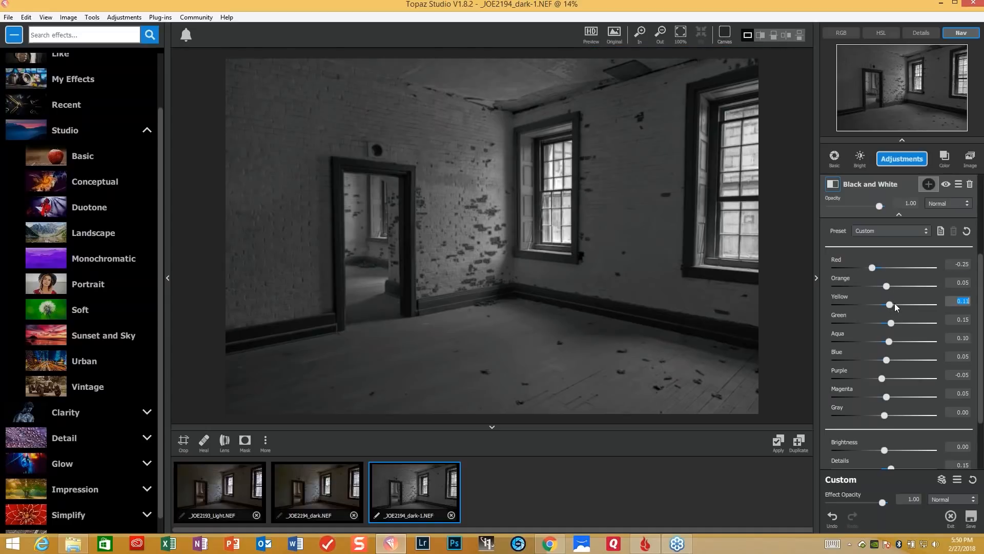
{"action": "left_click_drag", "start_coordinate": [895, 304], "coordinate": [893, 305]}
{"action": "left_click", "coordinate": [891, 323]}
{"action": "mouse_move", "coordinate": [896, 322]}
{"action": "left_mouse_down"}
{"action": "mouse_move", "coordinate": [921, 325]}
{"action": "mouse_move", "coordinate": [854, 327]}
{"action": "mouse_move", "coordinate": [891, 327]}
{"action": "left_mouse_up"}
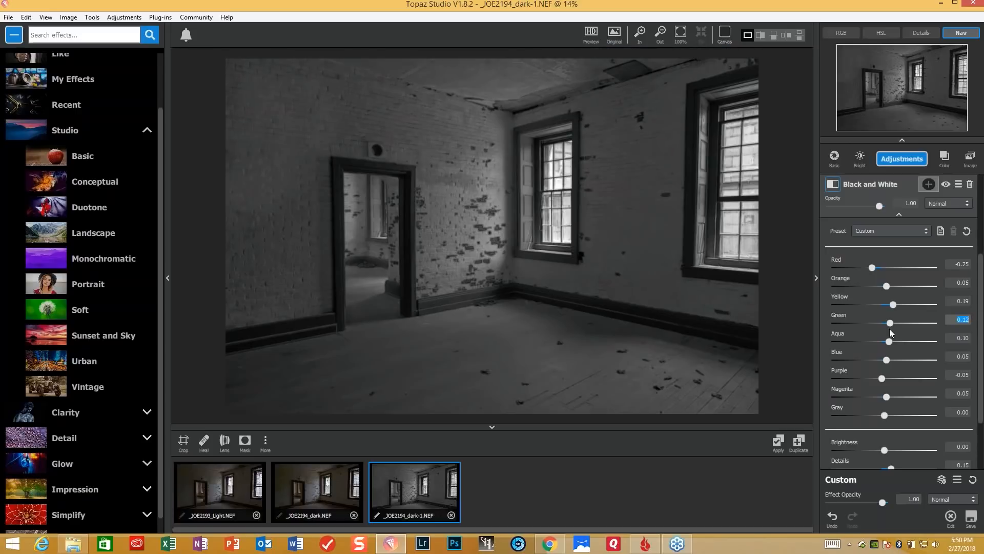
- Add a Precision Detail adjustment and apply the Shadow Detail preset
{"action": "left_click", "coordinate": [905, 161]}
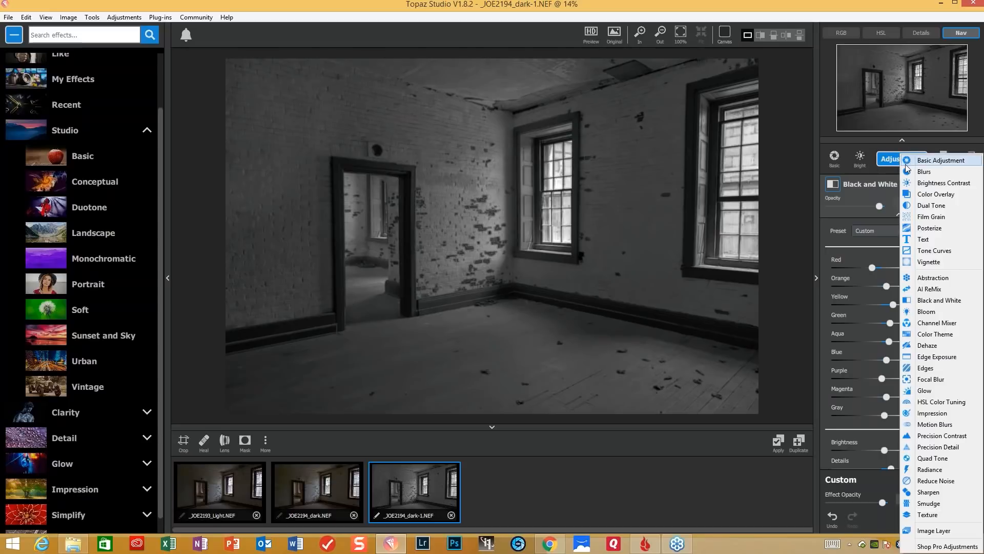
{"action": "left_click", "coordinate": [953, 448]}
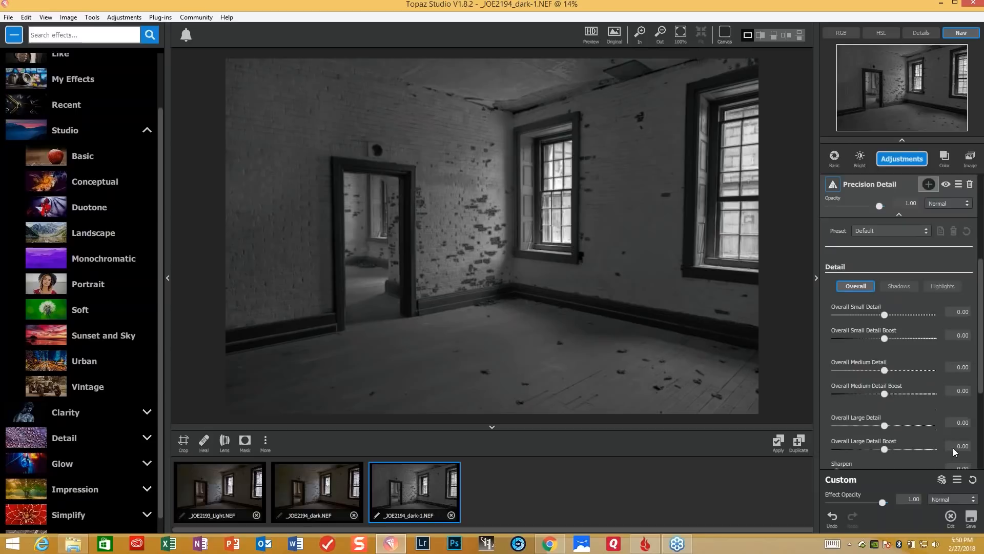
{"action": "left_click", "coordinate": [927, 233]}
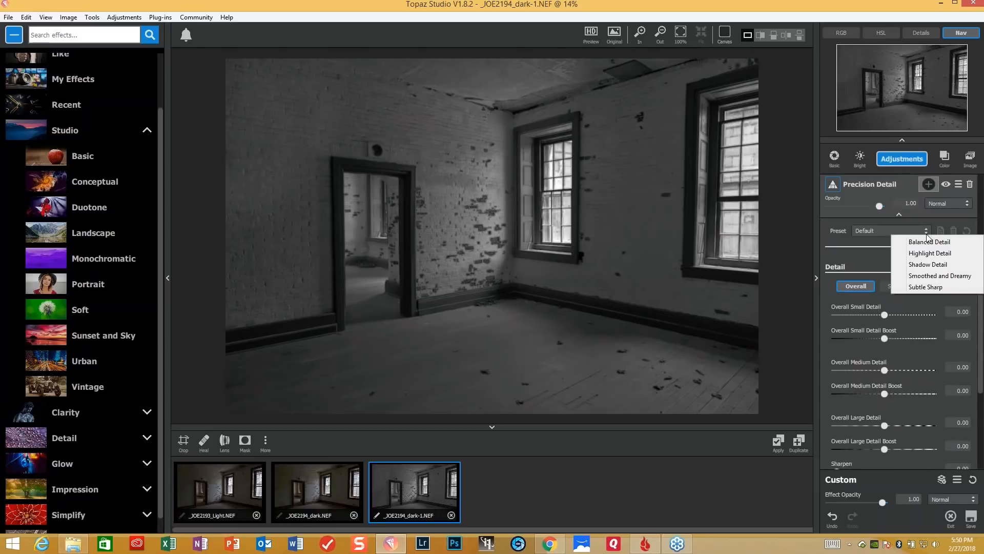
{"action": "left_click", "coordinate": [928, 264]}
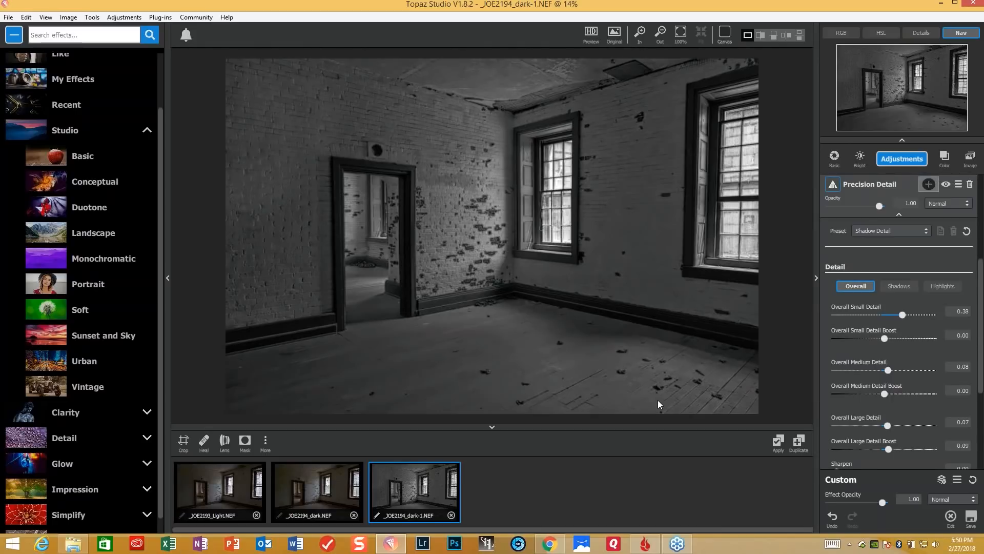
- Add a Vignette adjustment and lower its opacity to 0.55
{"action": "left_click", "coordinate": [916, 161]}
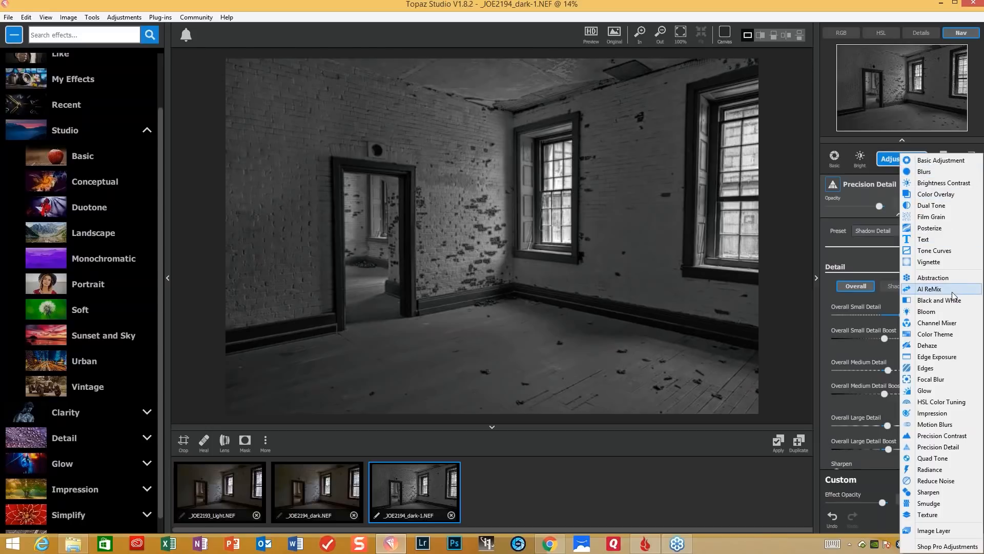
{"action": "left_click", "coordinate": [943, 263]}
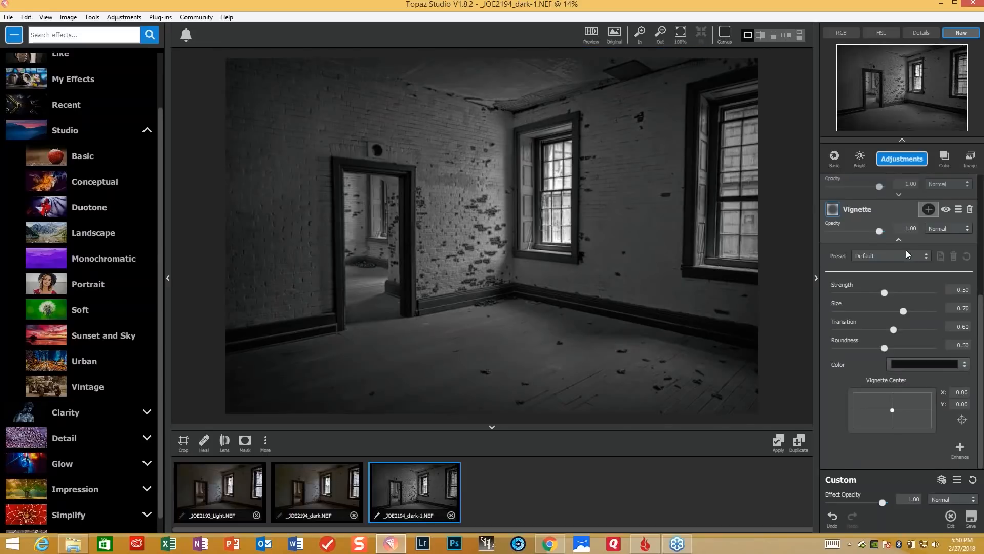
{"action": "left_click_drag", "start_coordinate": [878, 231], "coordinate": [856, 234]}
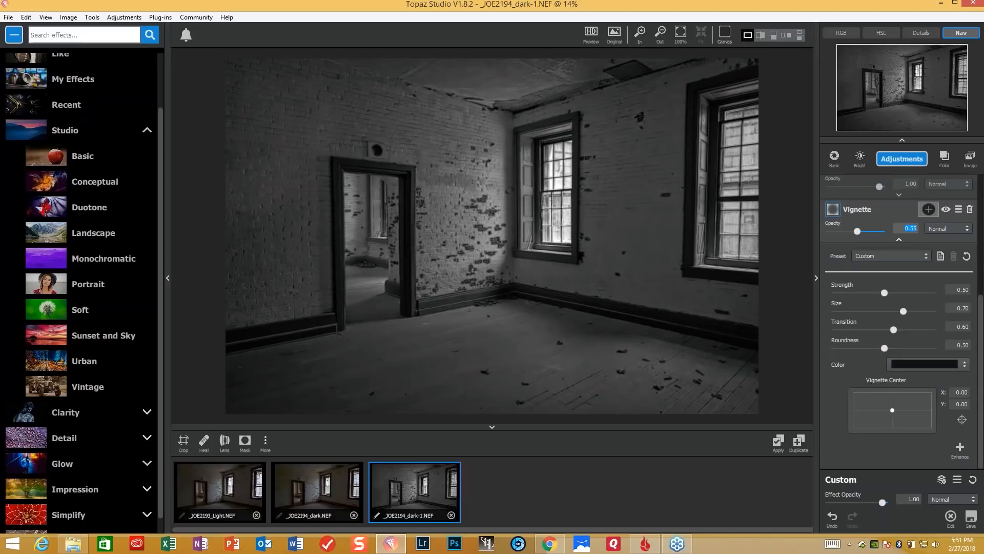
- Save the adjustment stack as an effect named with the author's first name plus BW, tagged Fine Art and Black and White
{"action": "left_click", "coordinate": [942, 482]}
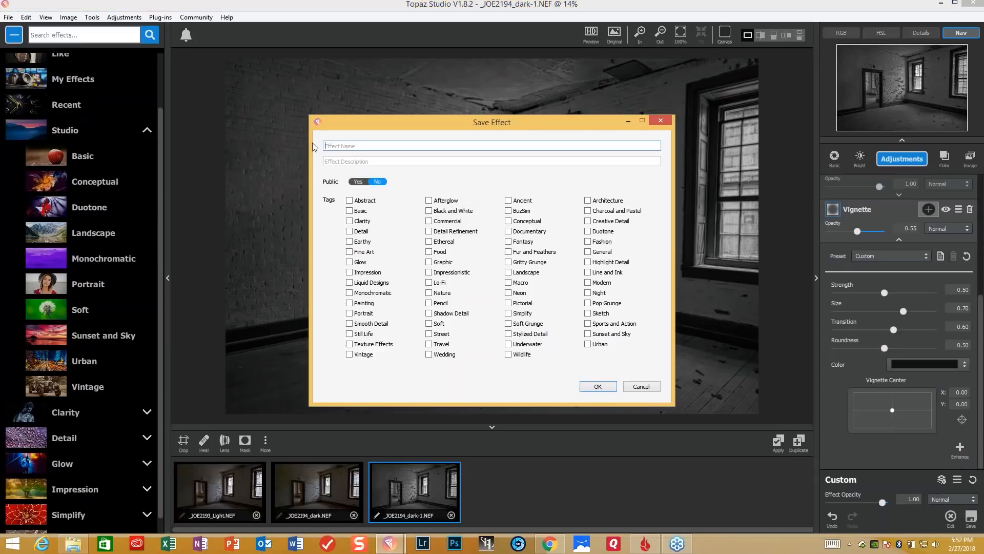
{"action": "type", "text": "Joe BW"}
{"action": "left_click", "coordinate": [350, 252]}
{"action": "left_click", "coordinate": [428, 213]}
{"action": "left_click", "coordinate": [598, 387]}
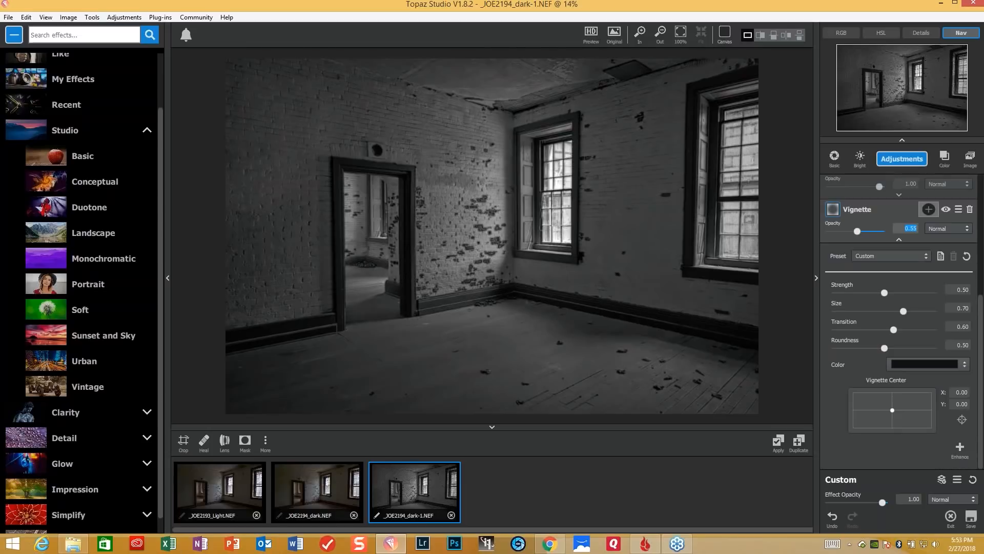
- Open the My Effects collection and look through it for the newly saved black-and-white effect
{"action": "left_click", "coordinate": [86, 82]}
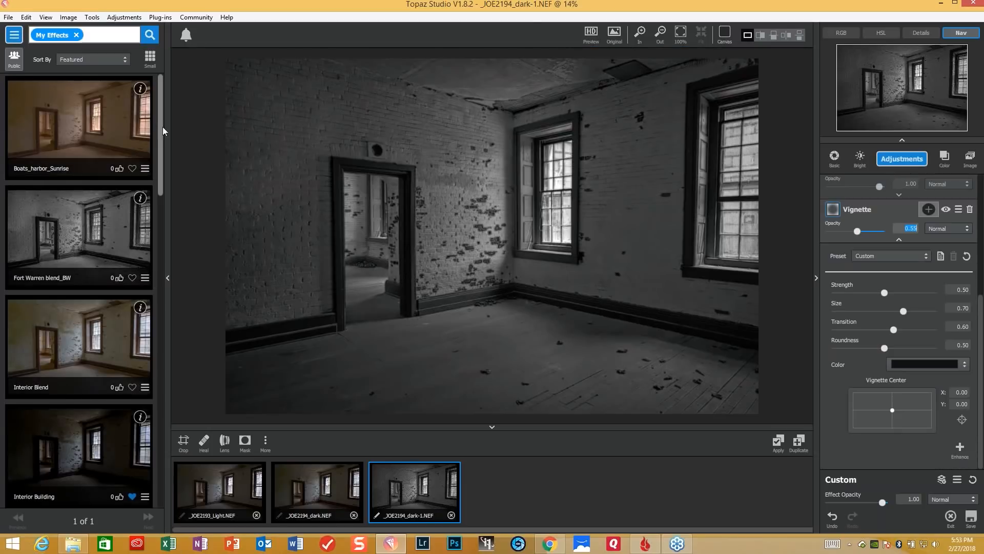
{"action": "left_click_drag", "start_coordinate": [160, 127], "coordinate": [167, 467]}
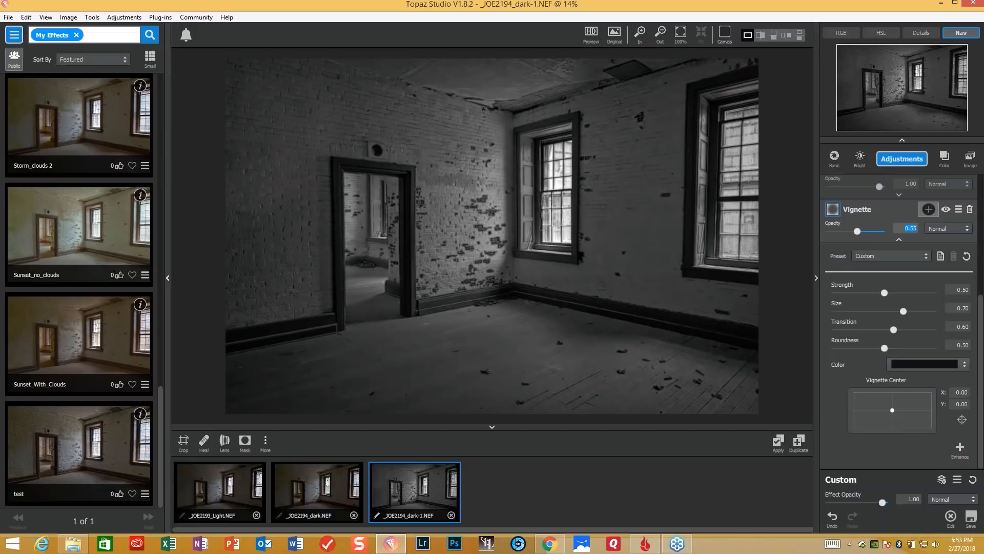
{"action": "left_click_drag", "start_coordinate": [161, 448], "coordinate": [164, 393]}
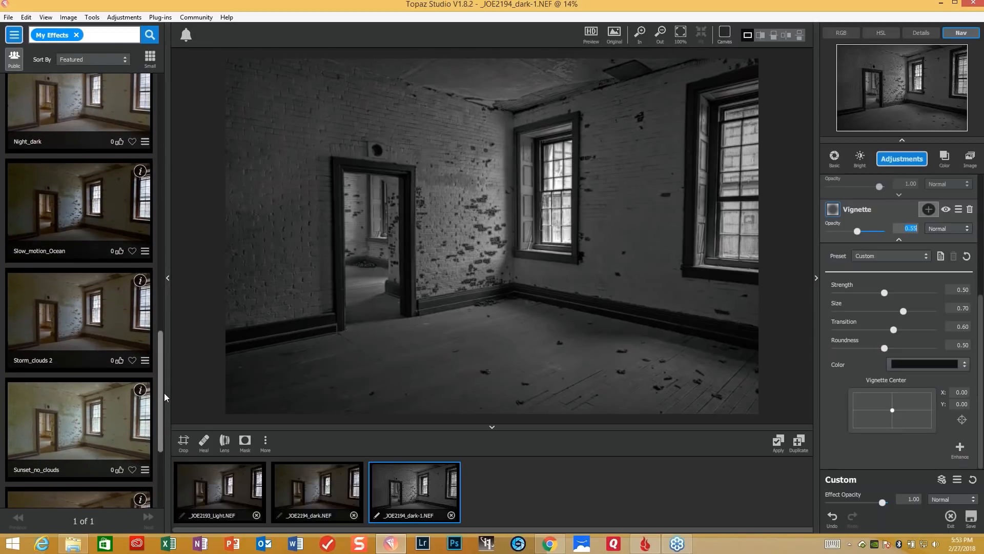